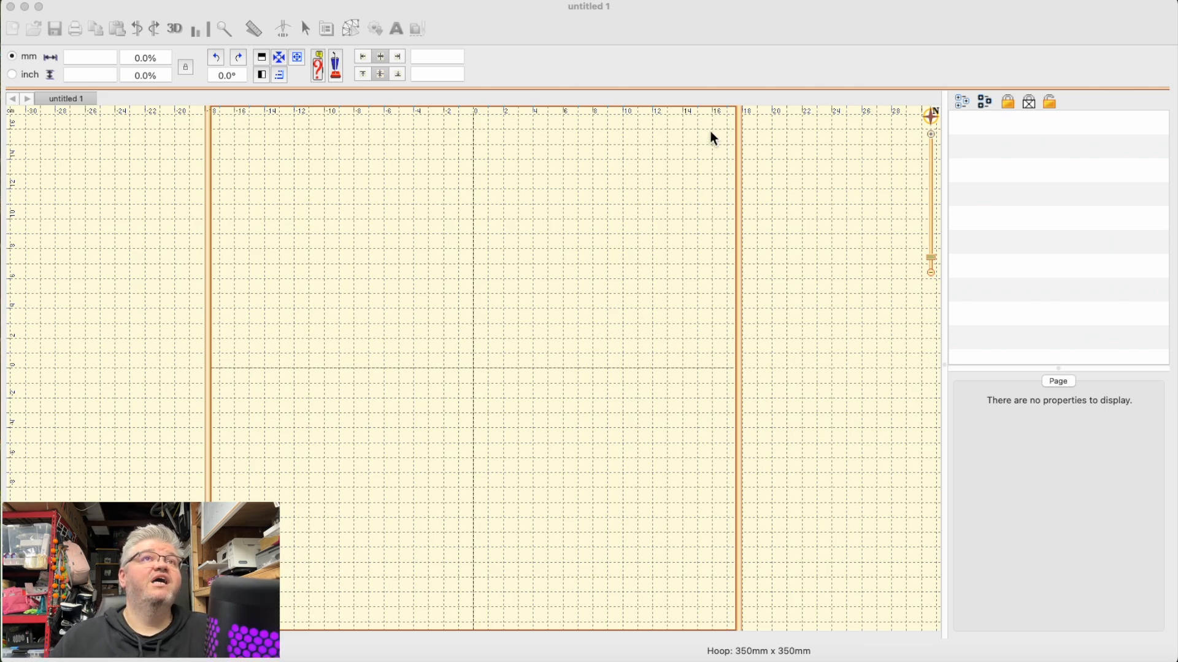
# - Import the vector file Strawberry-03.svg from the svg folder of the strawberry bundle
pyautogui.click(558, 56)
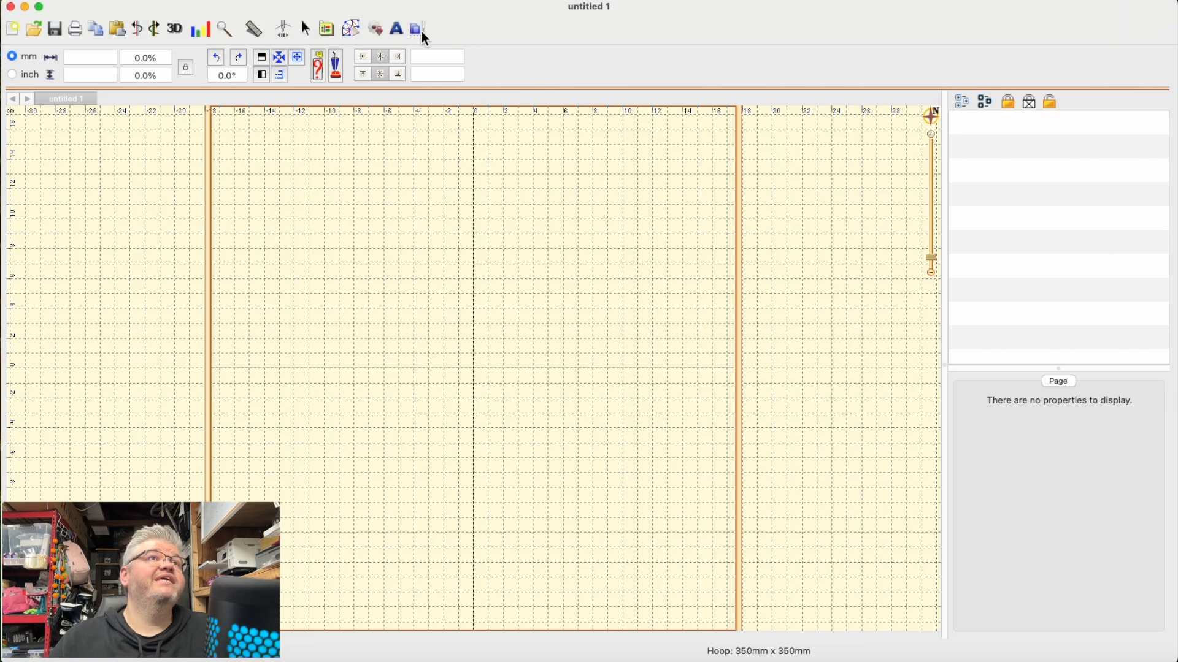
pyautogui.click(351, 28)
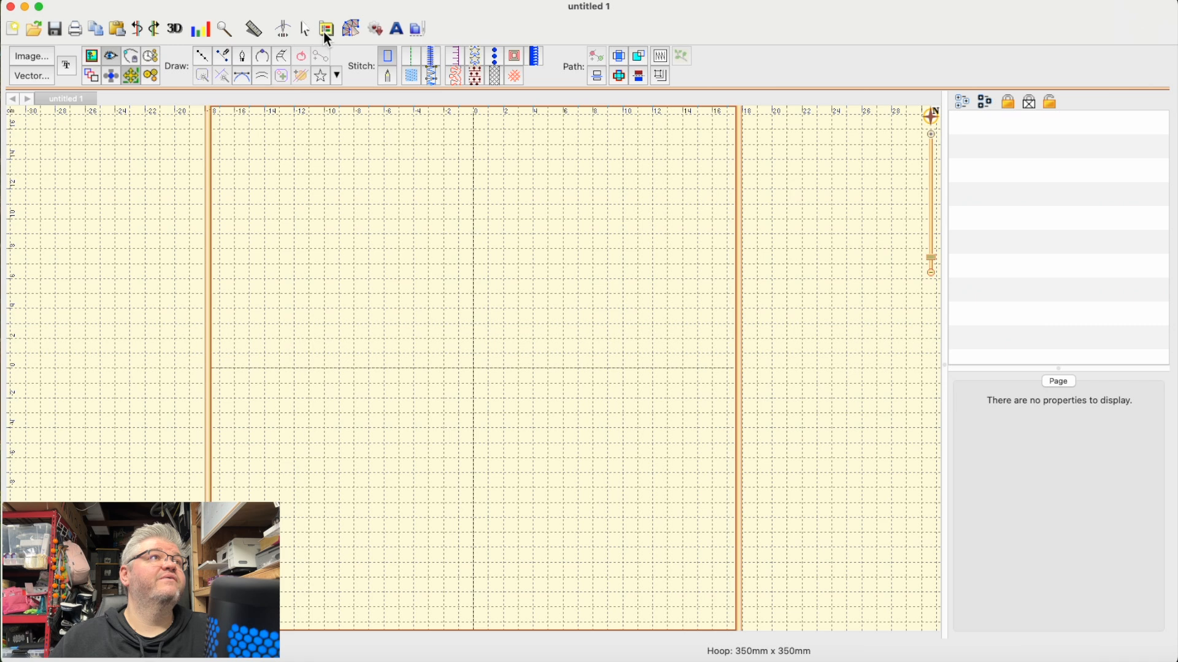
pyautogui.click(32, 76)
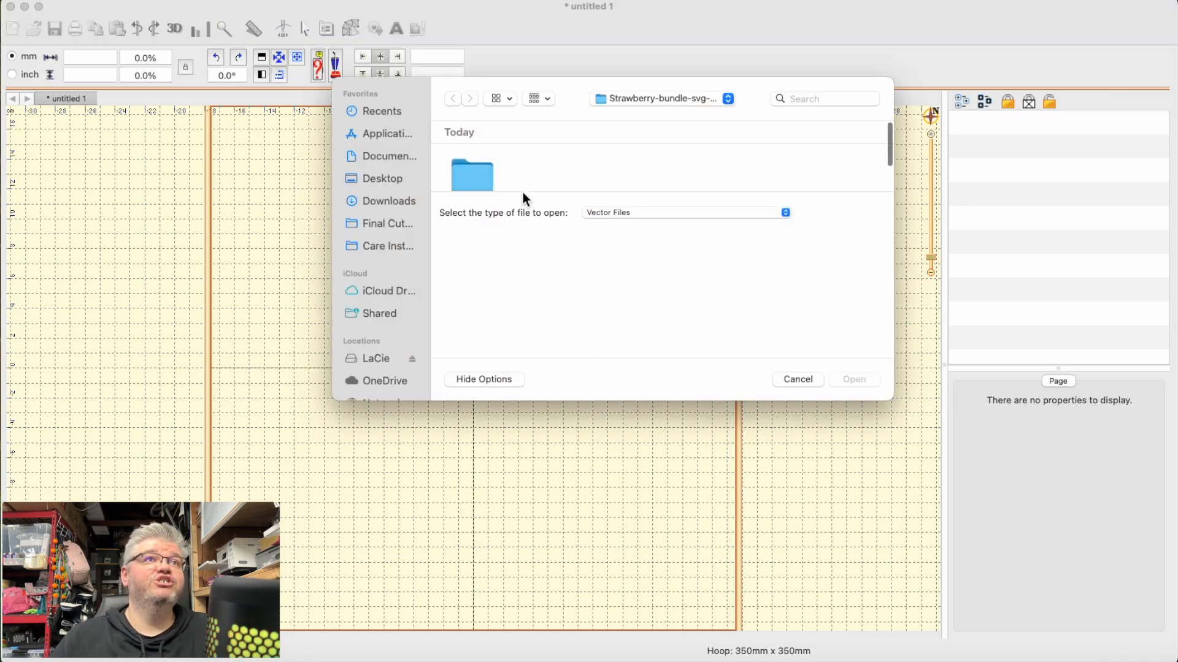
pyautogui.click(514, 379)
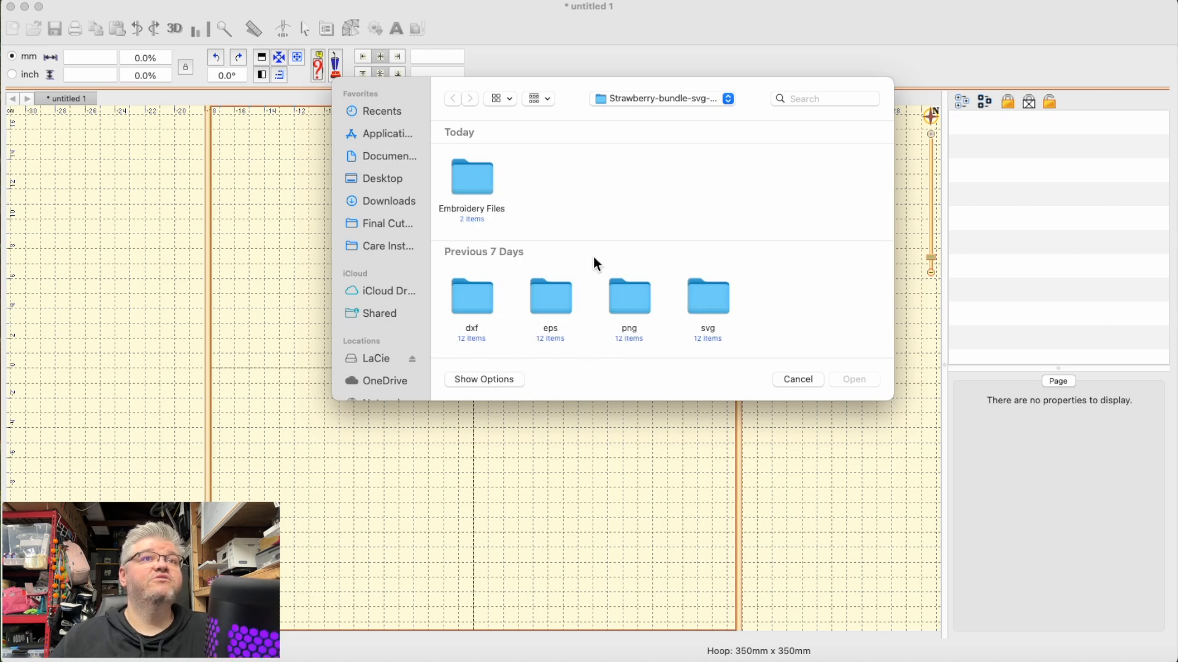
pyautogui.scroll(-1, 594, 256)
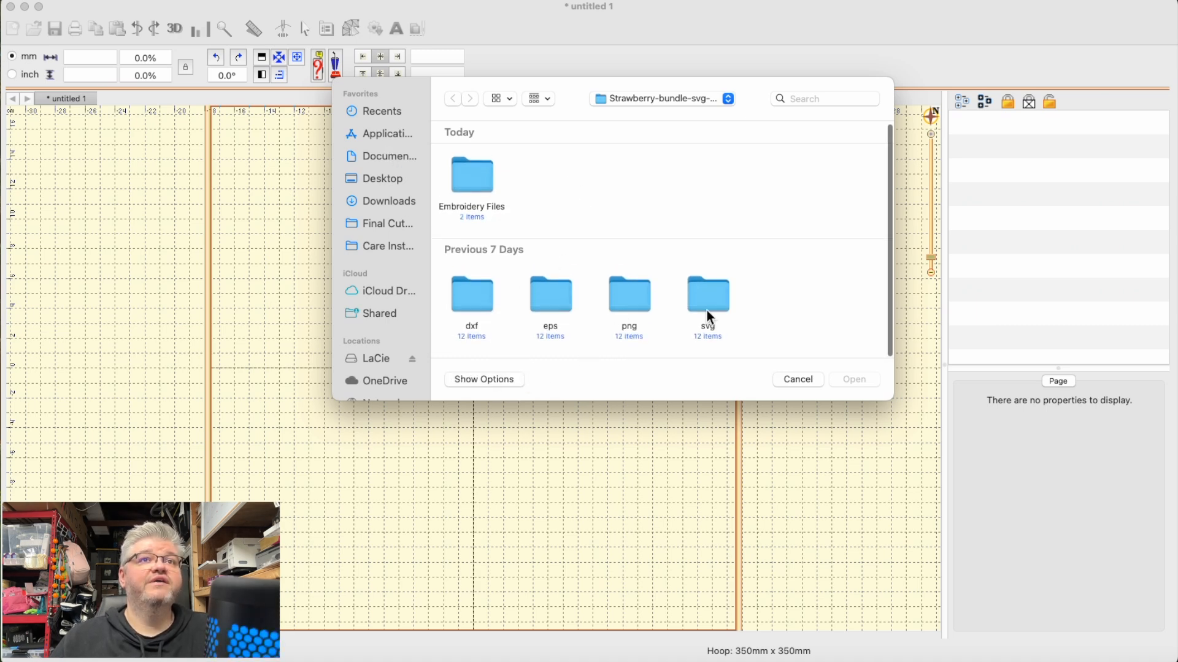
pyautogui.doubleClick(717, 295)
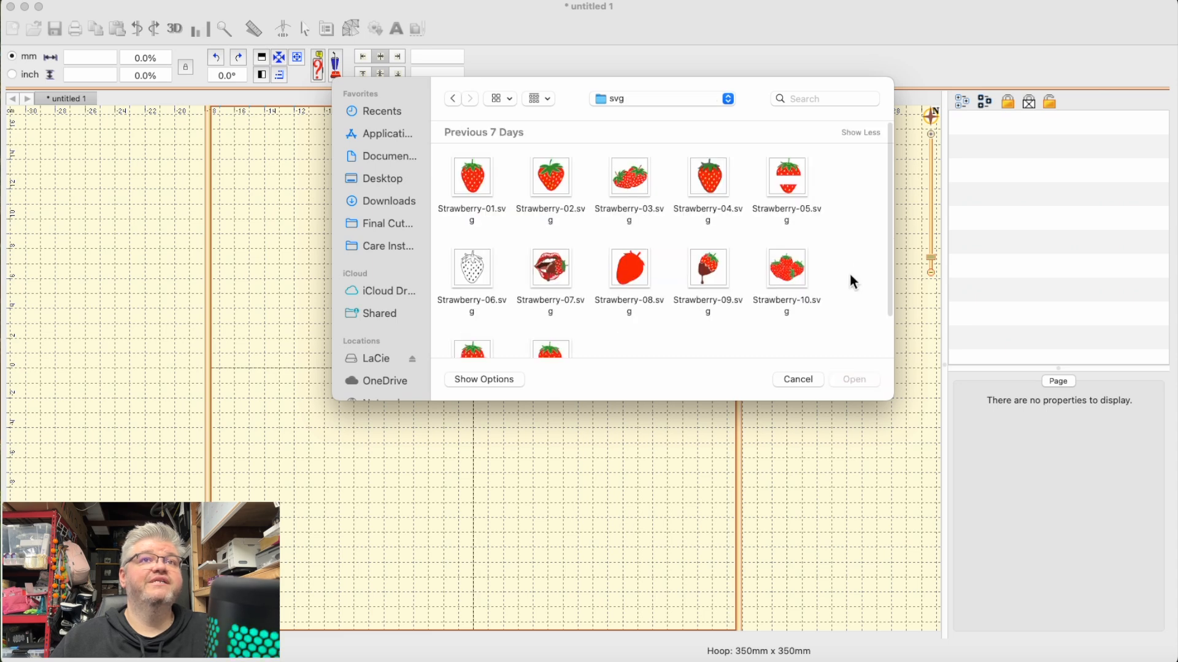
pyautogui.scroll(-3, 681, 278)
pyautogui.scroll(3, 681, 282)
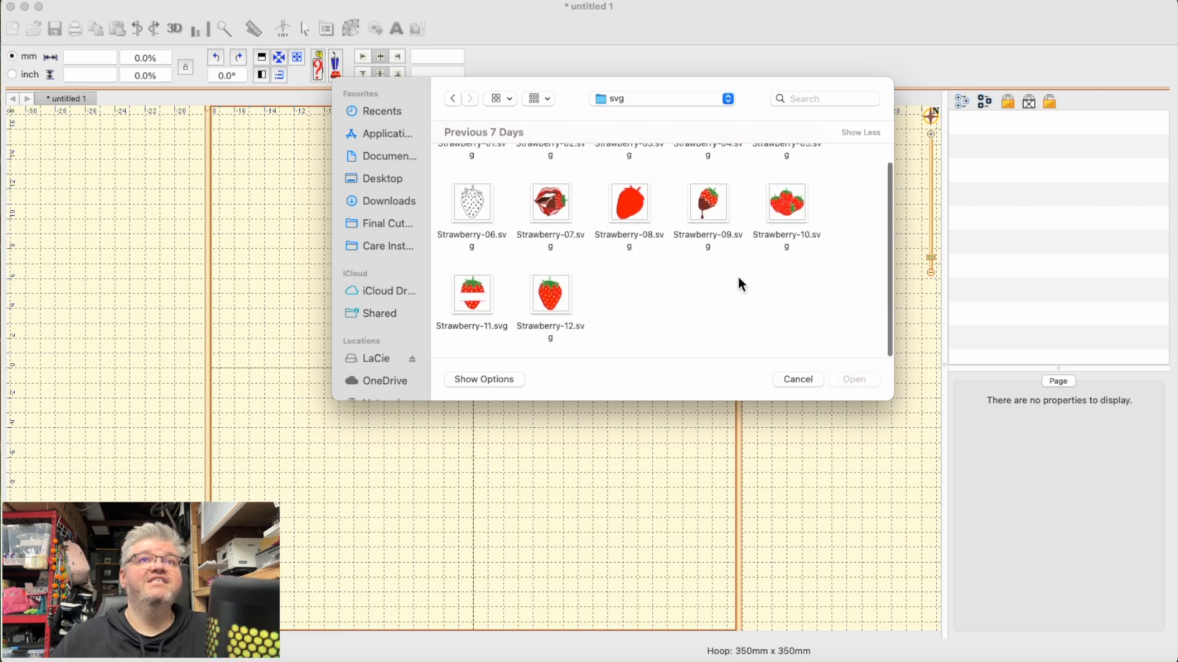
pyautogui.scroll(-3, 744, 279)
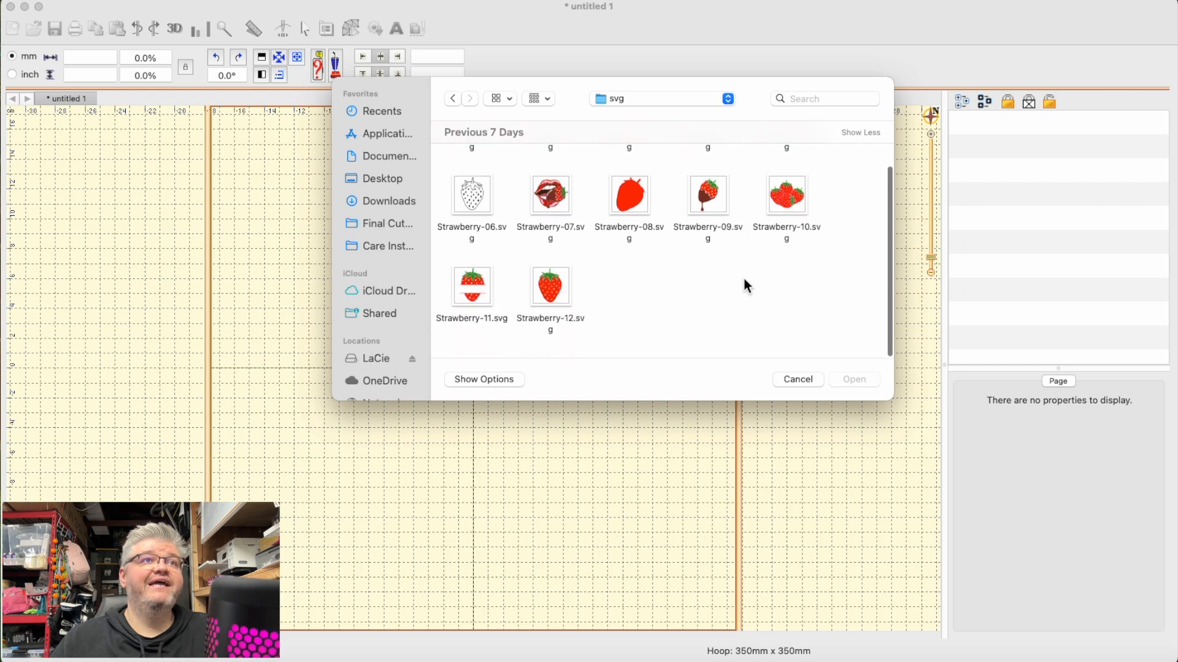
pyautogui.scroll(3, 743, 279)
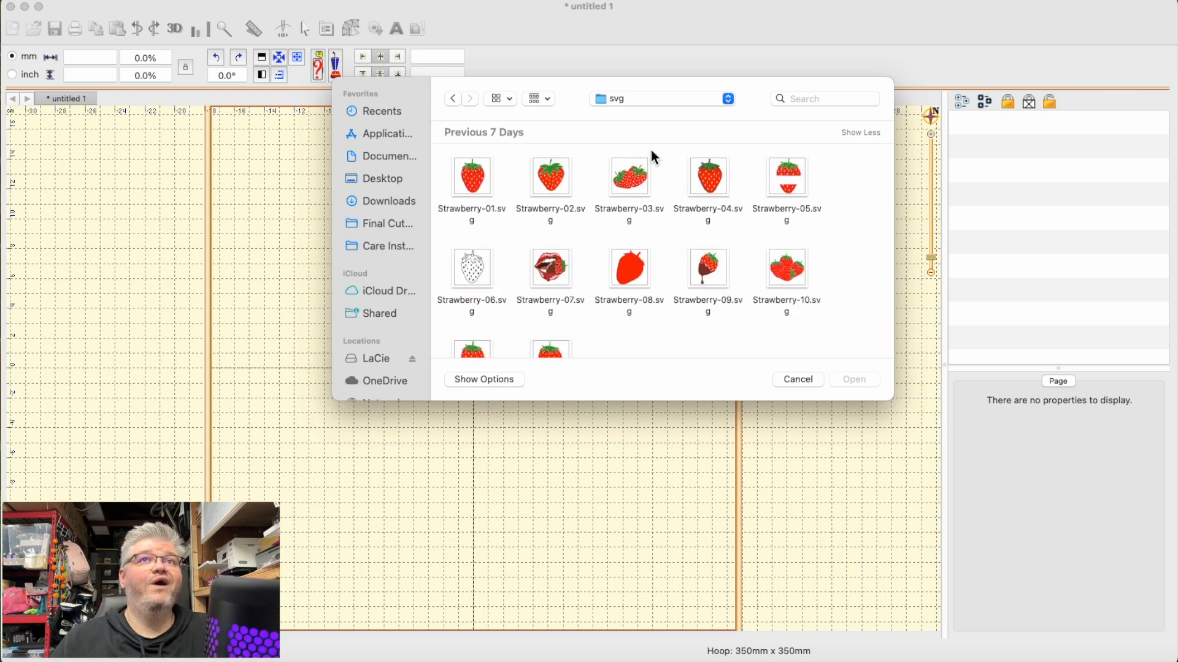
pyautogui.doubleClick(644, 183)
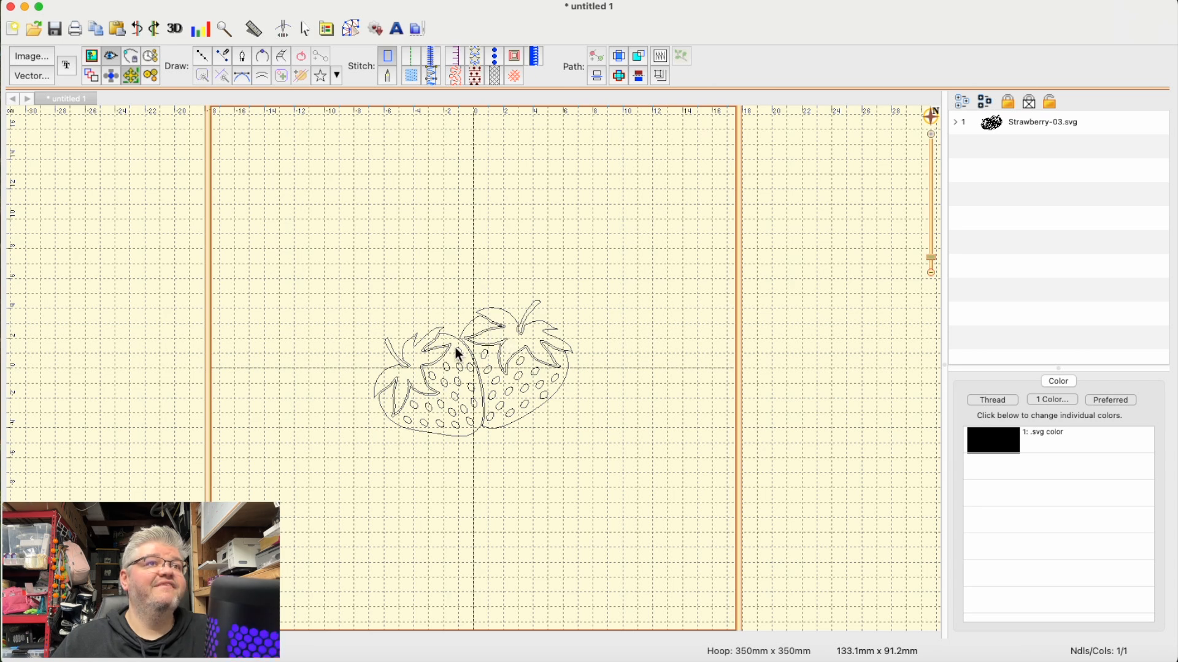
# - Delete the right-hand strawberry's leaves, stem, body outline and seeds, keeping only the left-hand strawberry
pyautogui.moveTo(470, 274); pyautogui.dragTo(634, 371)
pyautogui.click(591, 296)
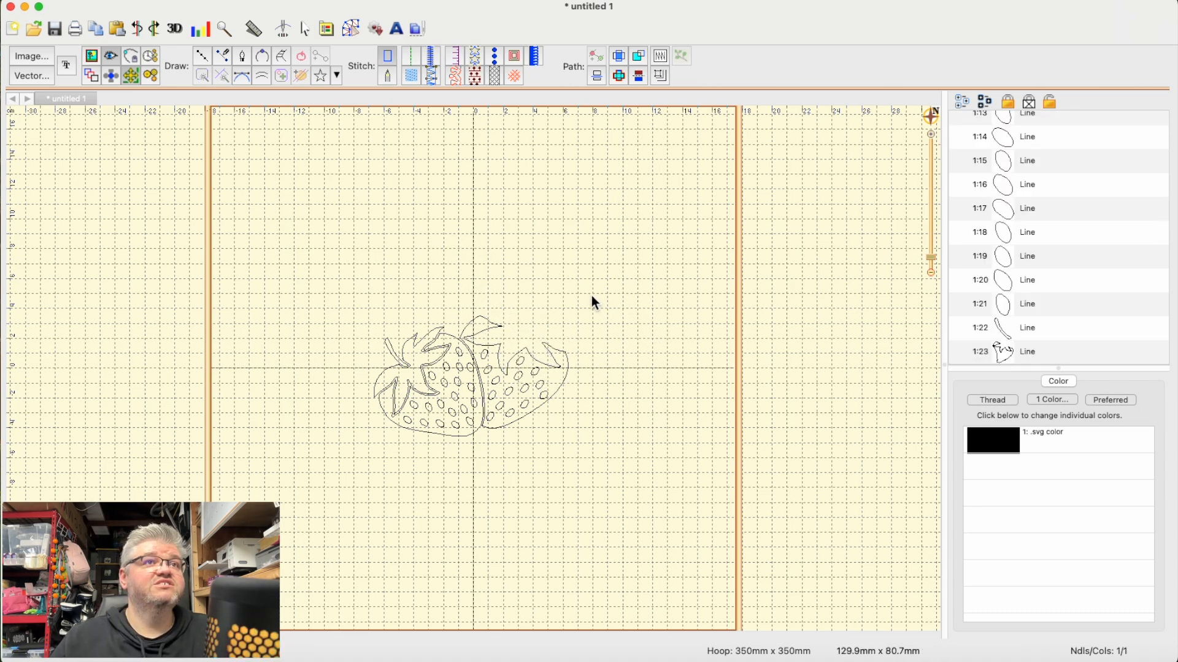
pyautogui.click(565, 354)
pyautogui.press('Delete')
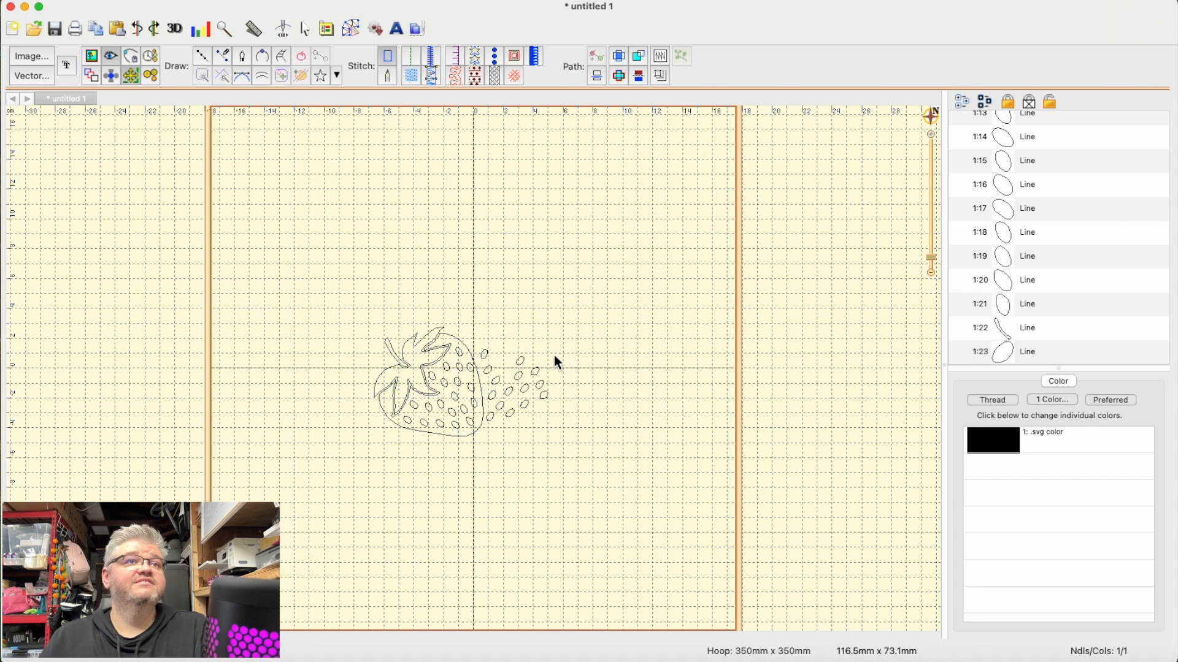
pyautogui.click(550, 384)
pyautogui.moveTo(550, 384)
pyautogui.mouseDown()
pyautogui.moveTo(483, 343)
pyautogui.moveTo(486, 431)
pyautogui.moveTo(585, 426)
pyautogui.mouseUp()
pyautogui.press('Delete')
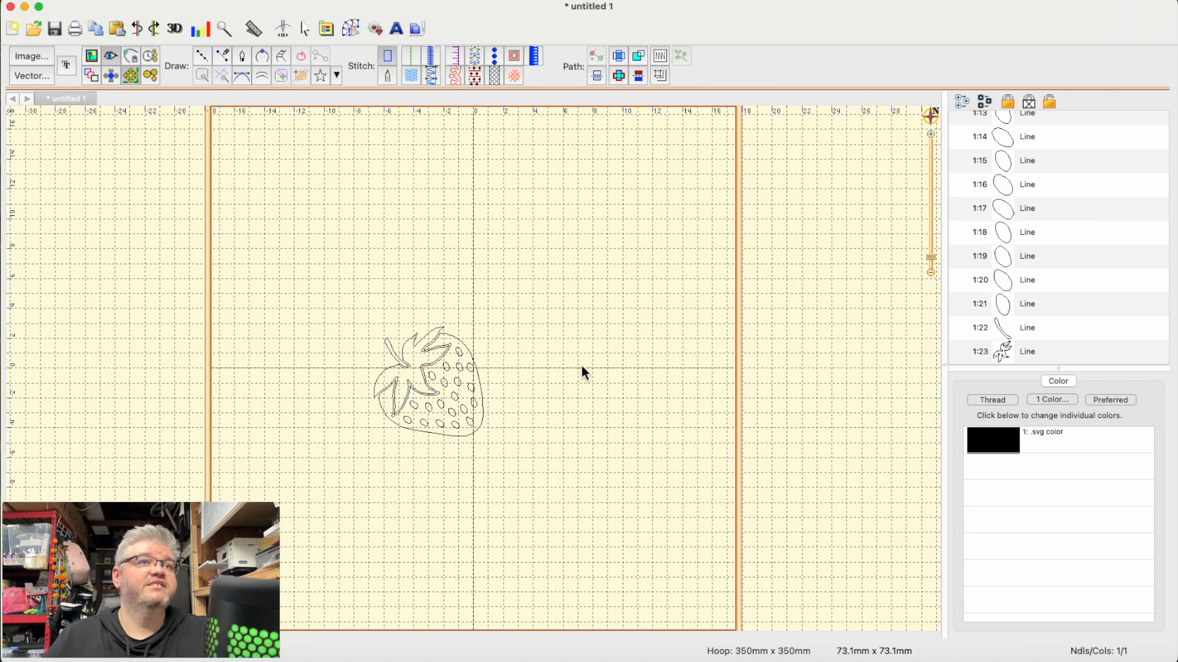
# - Select the entire remaining strawberry and center it in the hoop
pyautogui.click(307, 28)
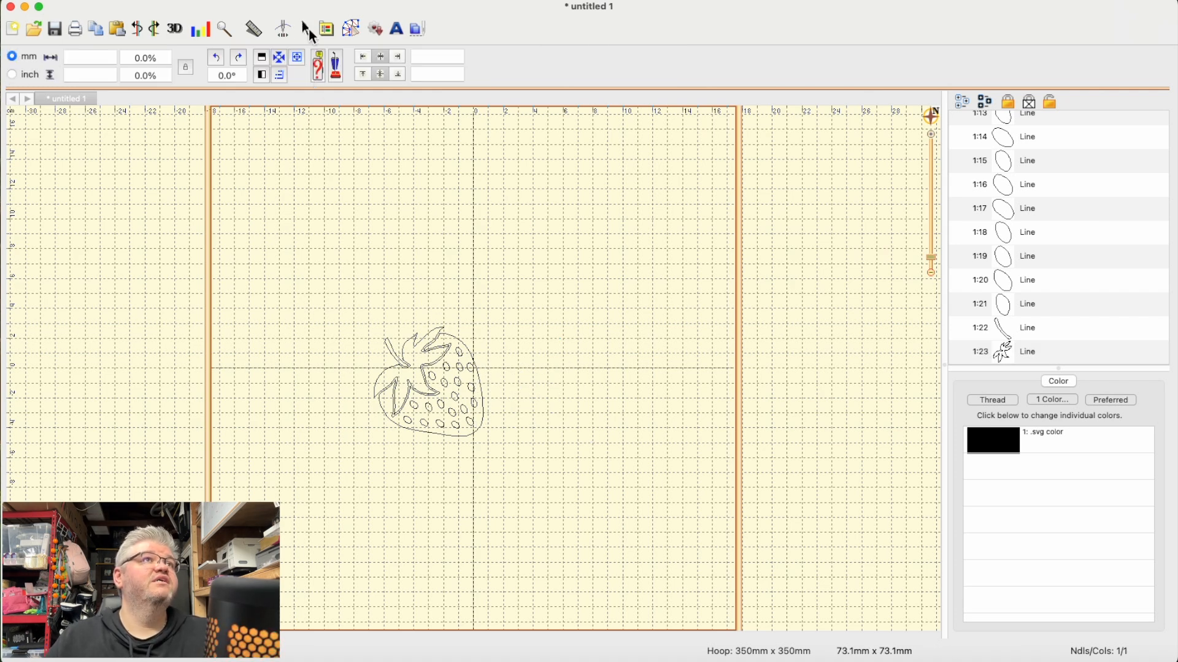
pyautogui.moveTo(357, 289); pyautogui.dragTo(546, 476)
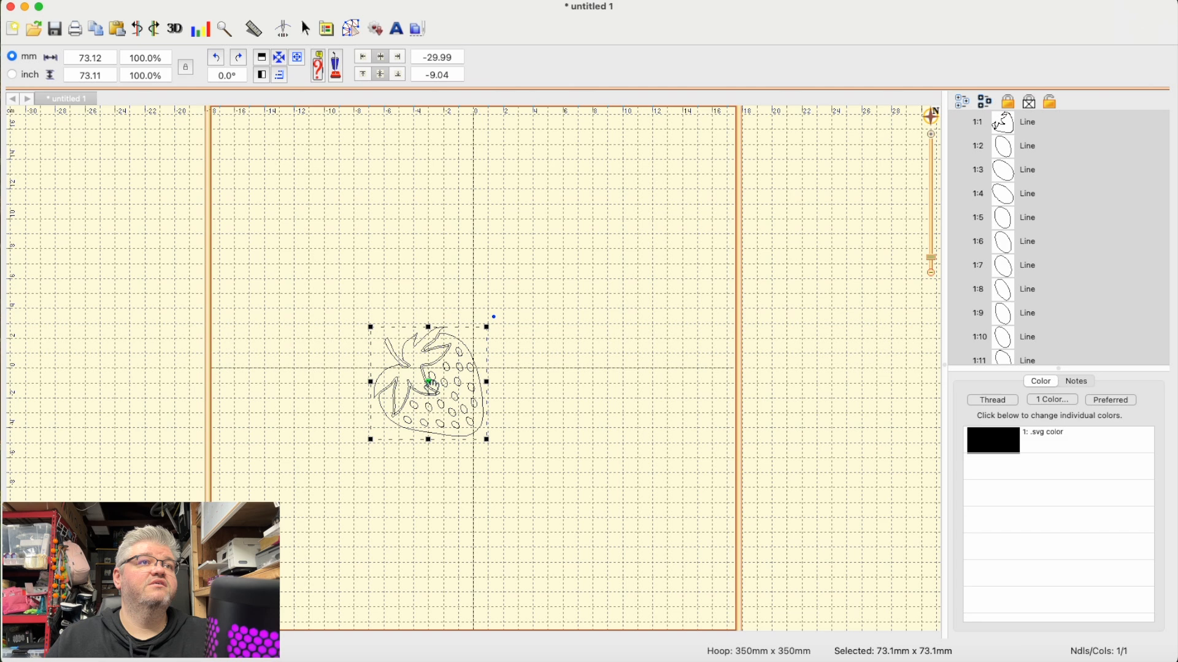
pyautogui.click(279, 57)
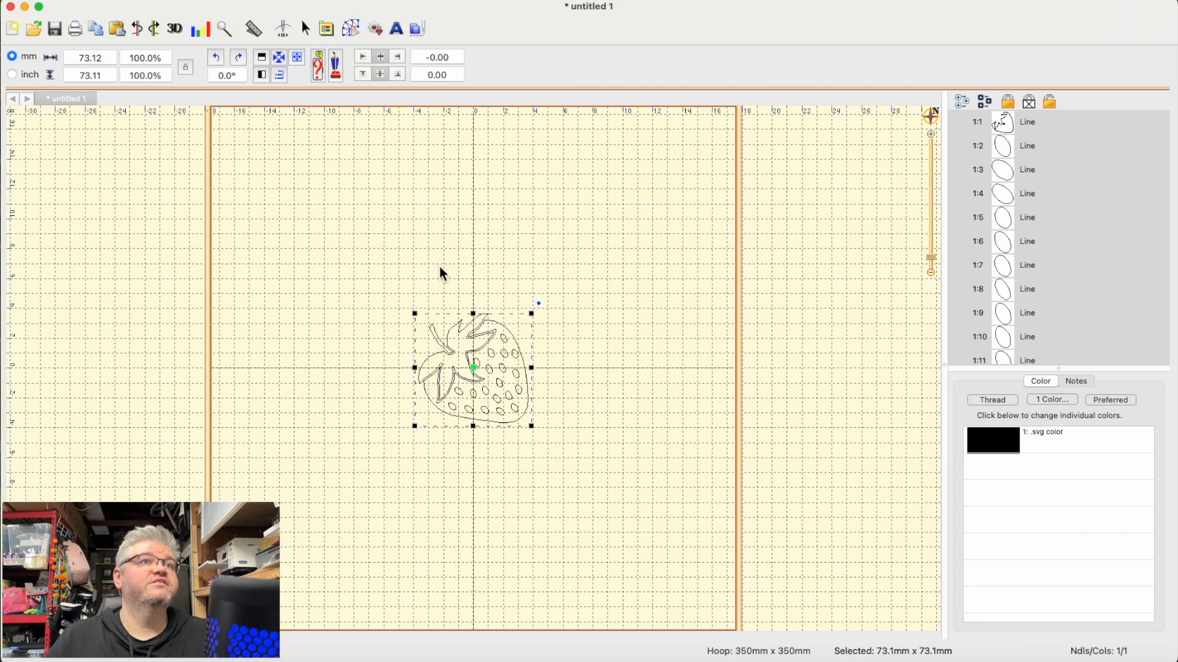
pyautogui.click(586, 394)
# - Switch the units to inches and set the whole strawberry's width to 3 inches
pyautogui.moveTo(327, 274); pyautogui.dragTo(660, 526)
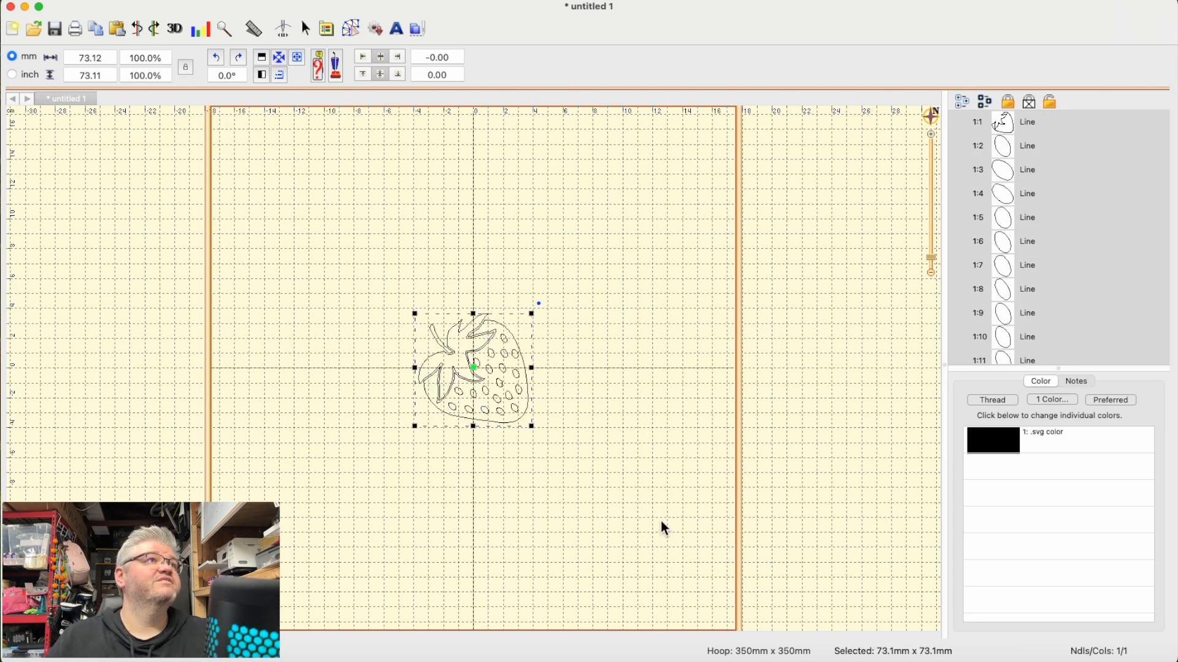
pyautogui.click(26, 75)
pyautogui.click(100, 60)
pyautogui.tripleClick(100, 60)
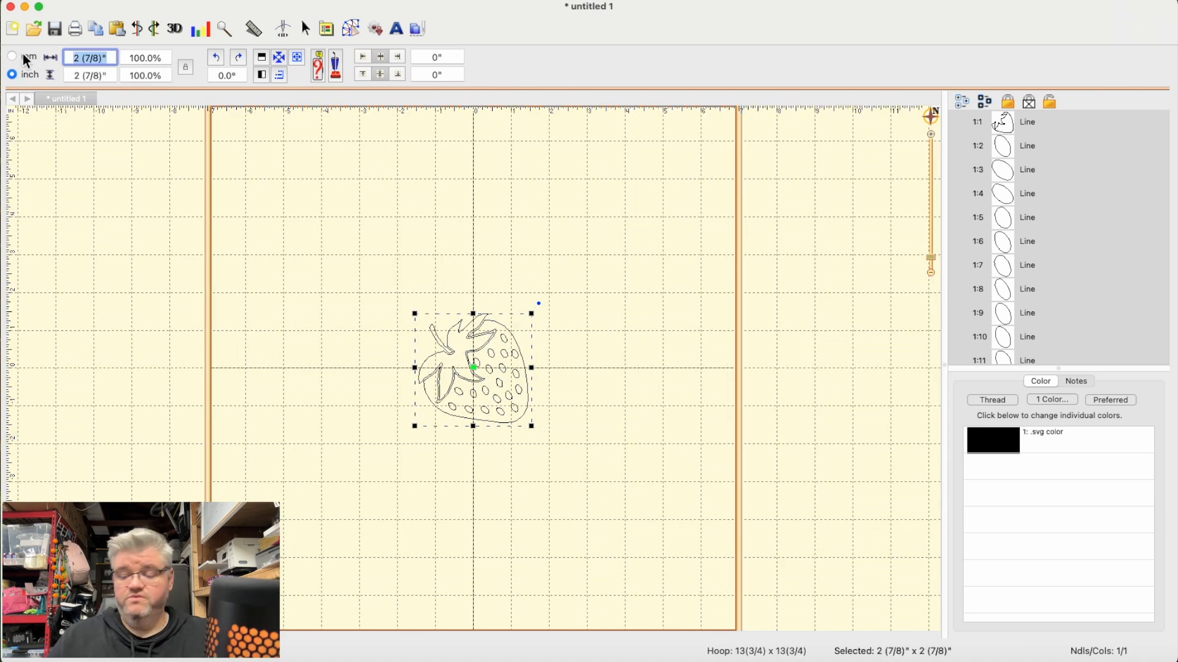
pyautogui.write('3')
pyautogui.press('Return')
pyautogui.click(681, 414)
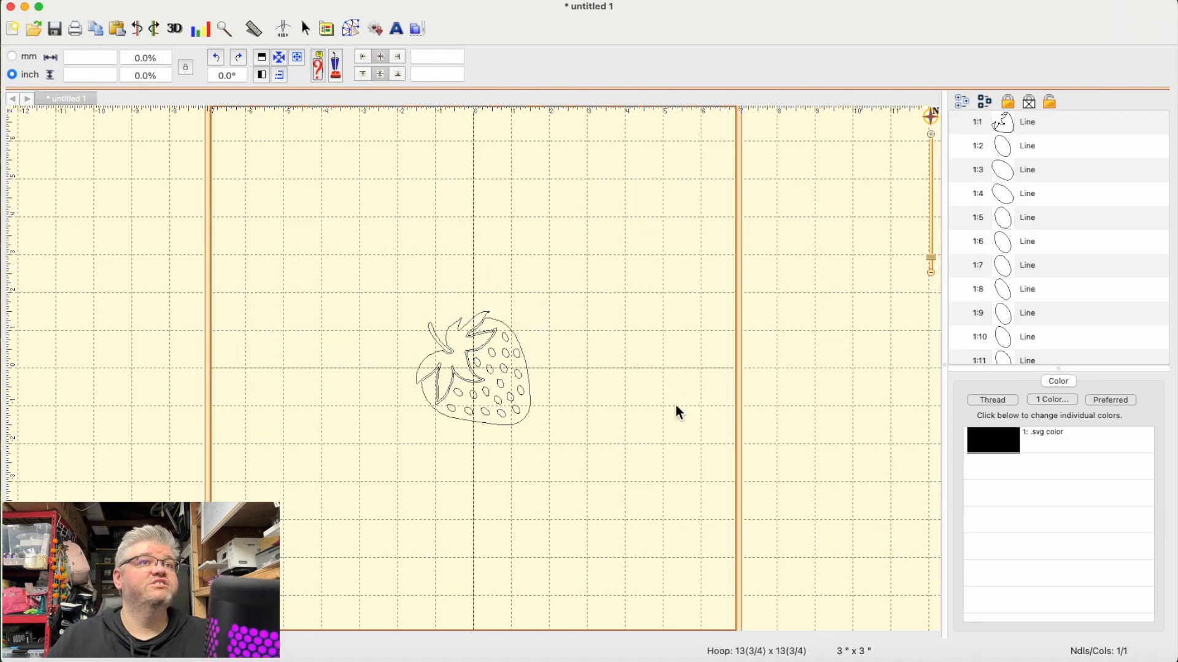
# - Check the resized strawberry's selection and switch the units back to millimetres
pyautogui.moveTo(398, 300); pyautogui.dragTo(606, 467)
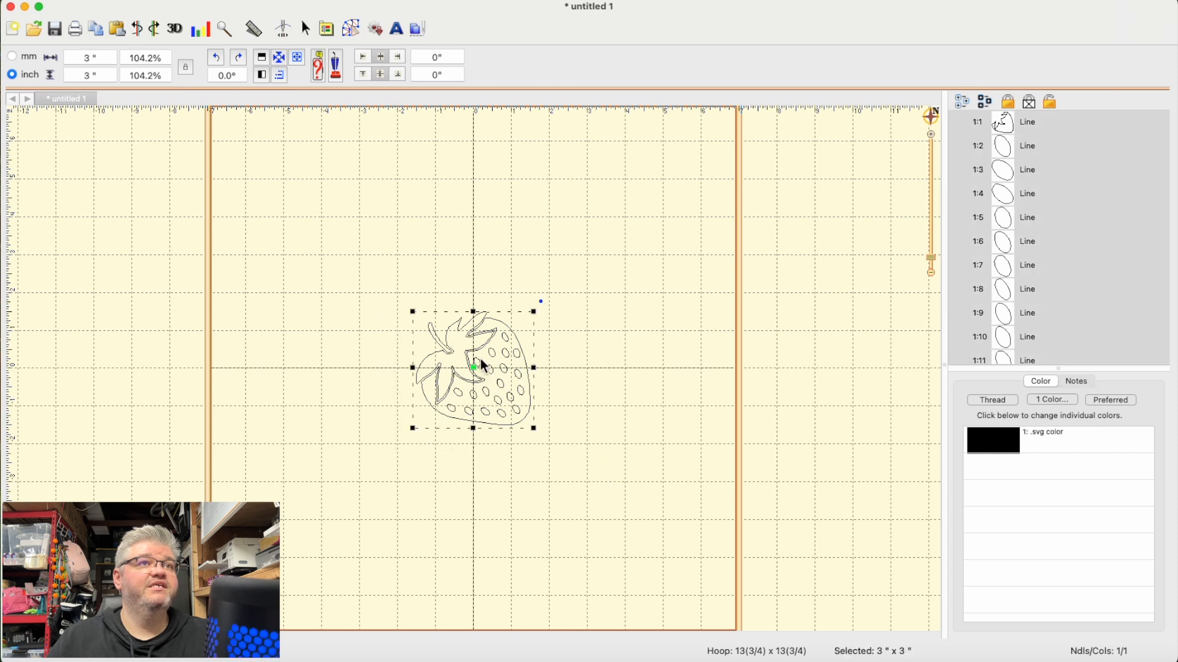
pyautogui.click(260, 198)
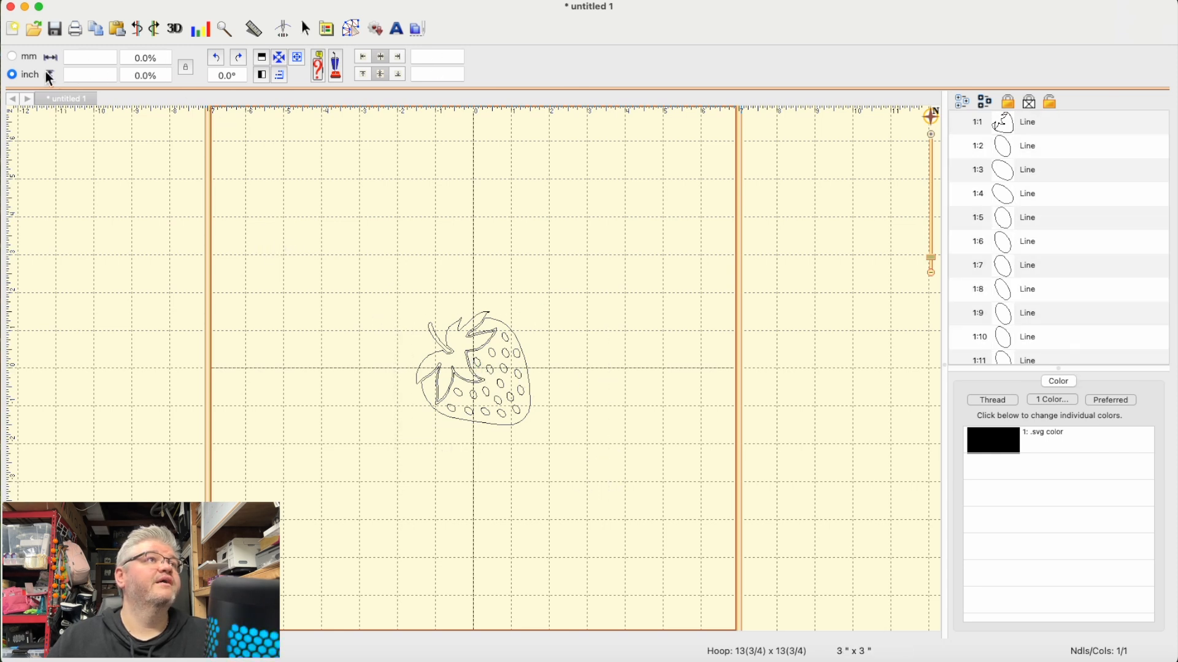
pyautogui.click(30, 57)
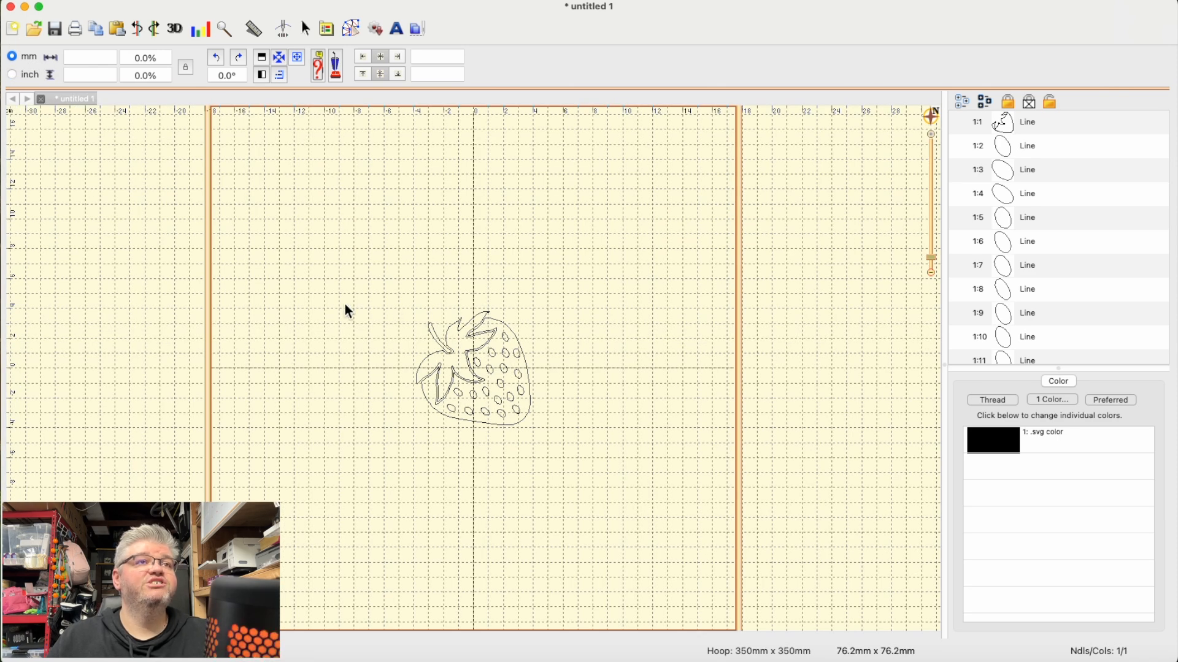
# - Try satin border and run stitches on the strawberry's body outline, and settle on a Fill stitch
pyautogui.click(352, 28)
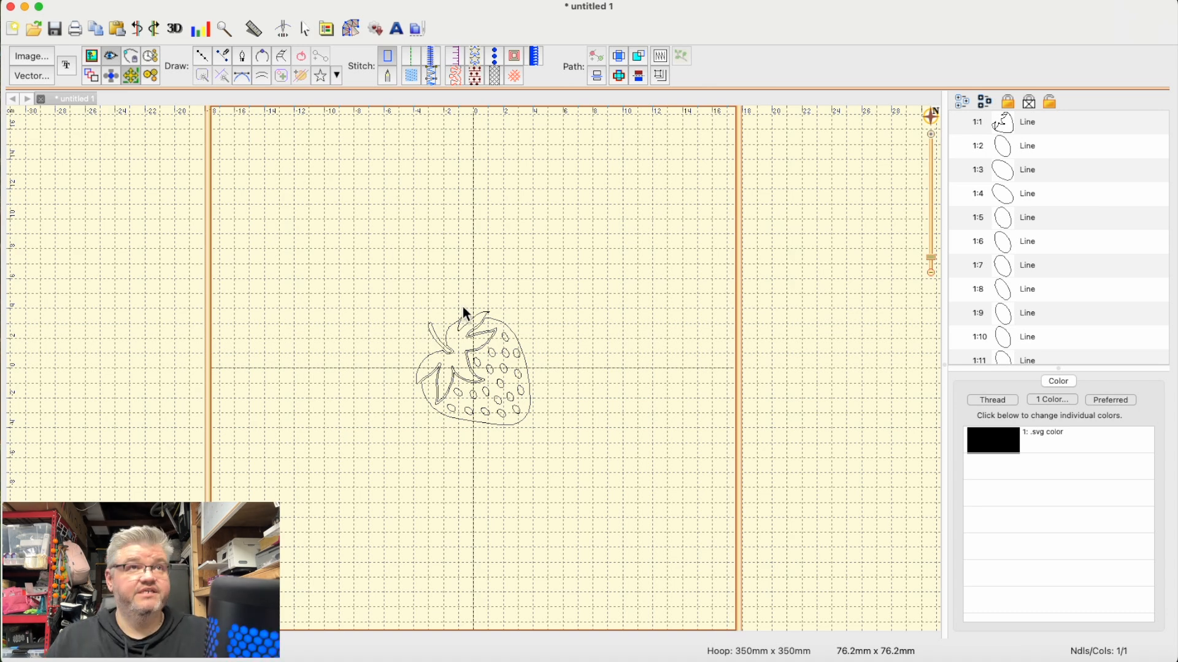
pyautogui.scroll(5, 464, 313)
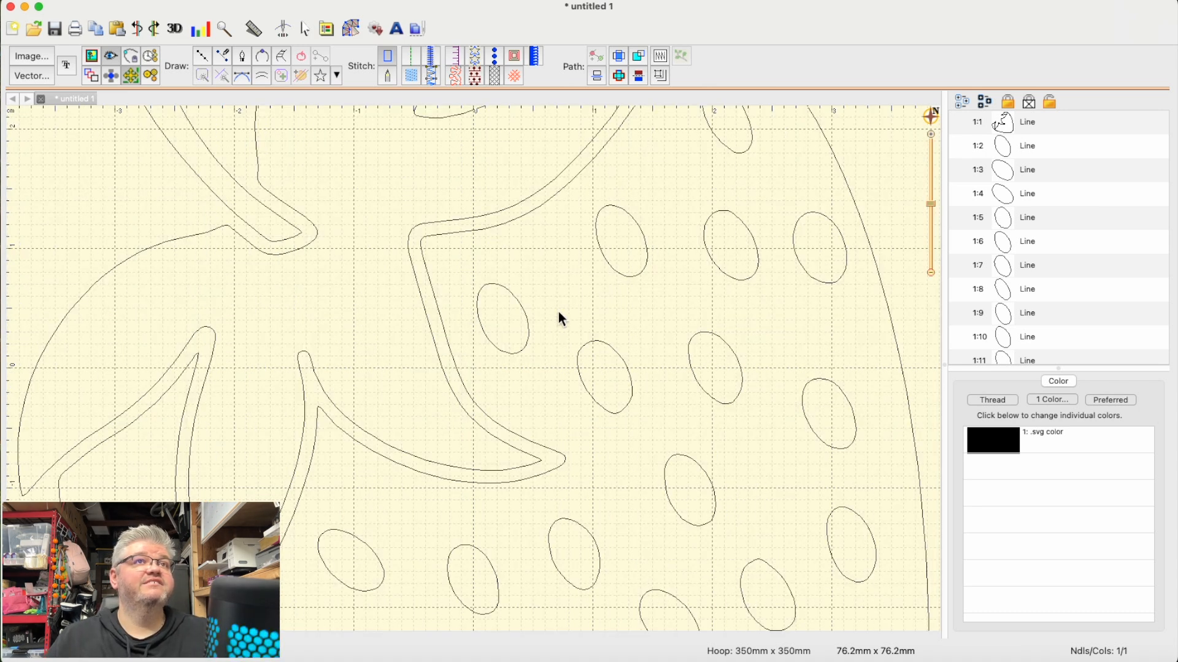
pyautogui.scroll(5, 558, 311)
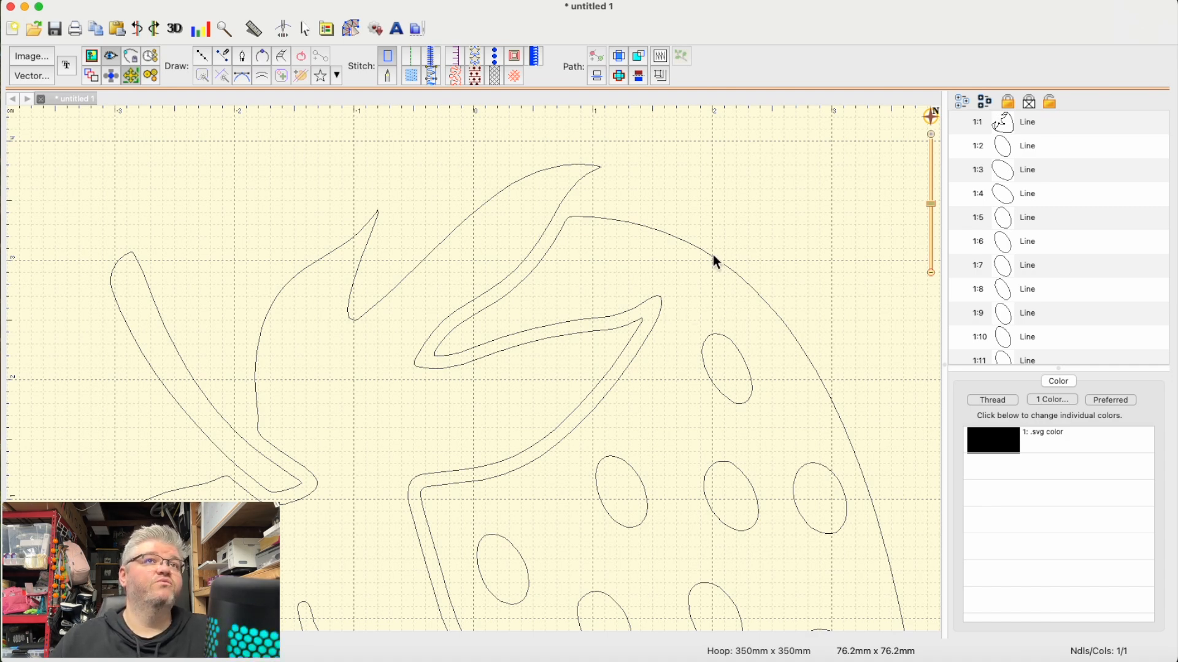
pyautogui.press('super+minus')
pyautogui.scroll(-5, 661, 319)
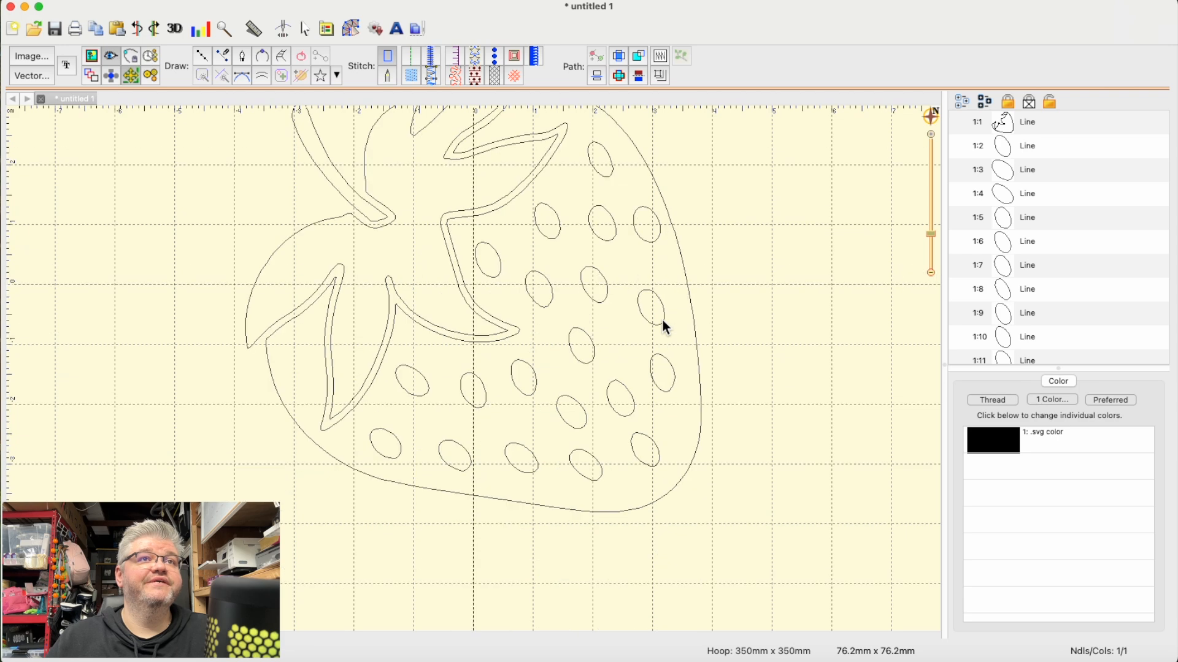
pyautogui.scroll(3, 666, 327)
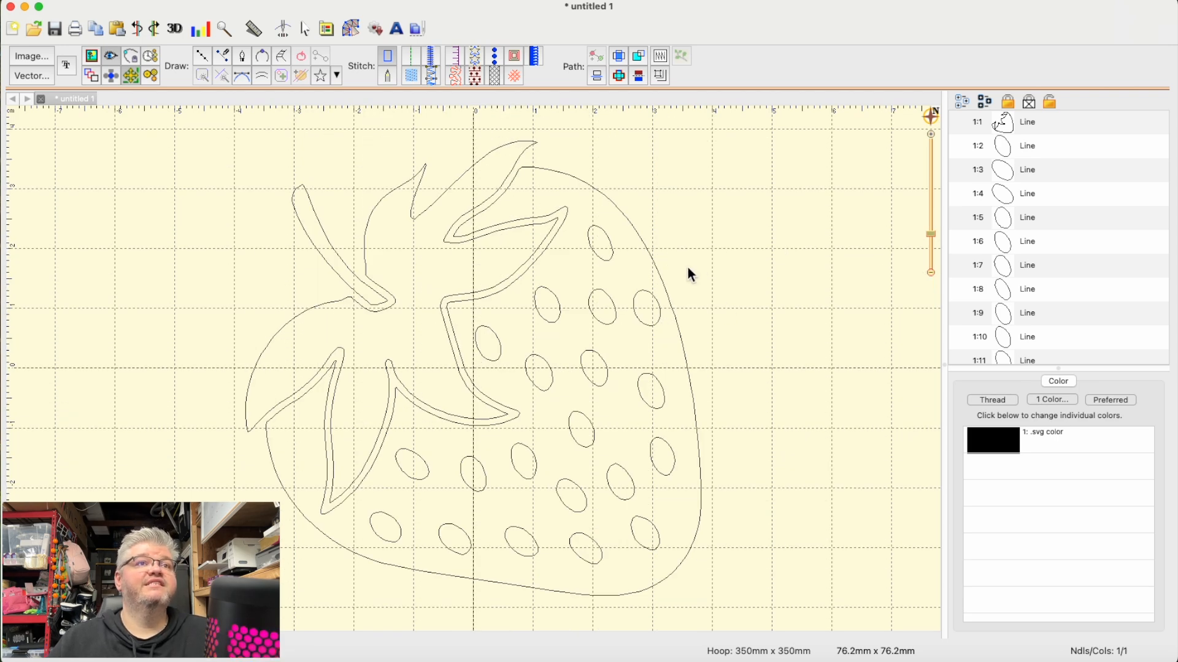
pyautogui.click(686, 339)
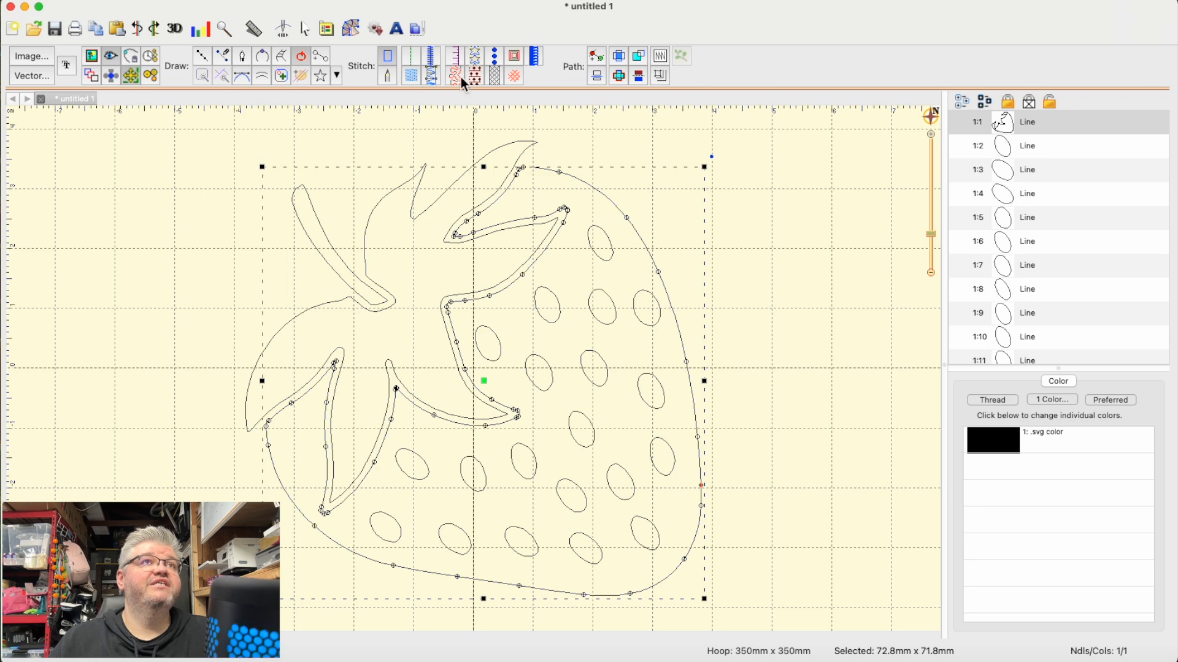
pyautogui.click(432, 55)
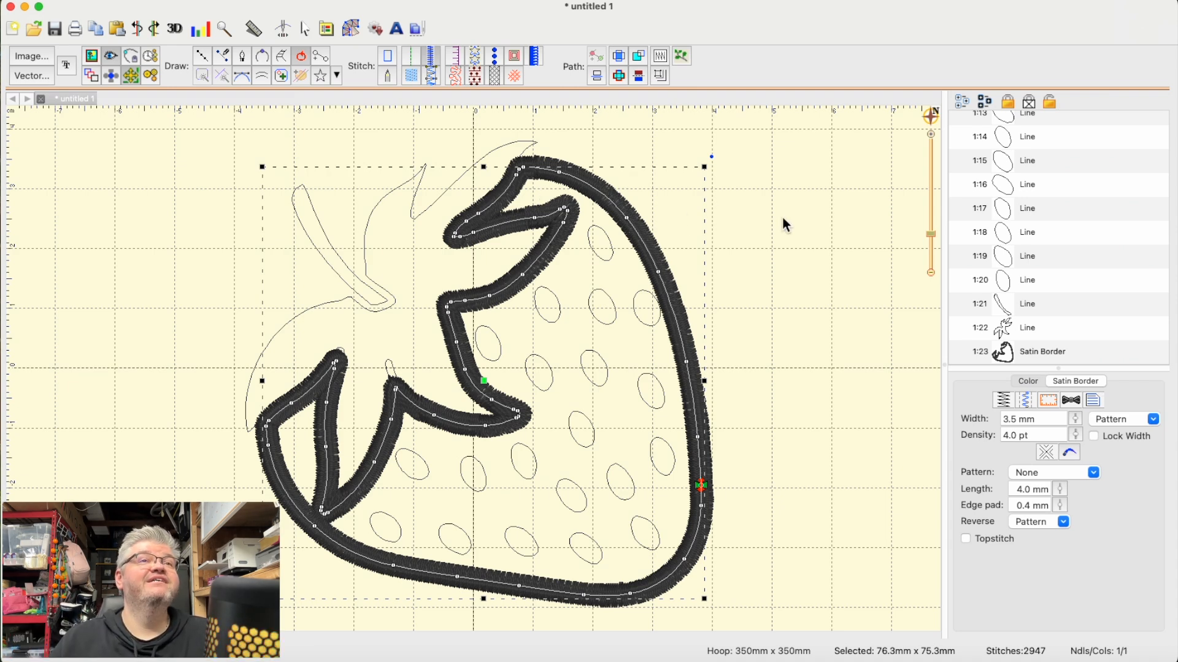
pyautogui.click(417, 57)
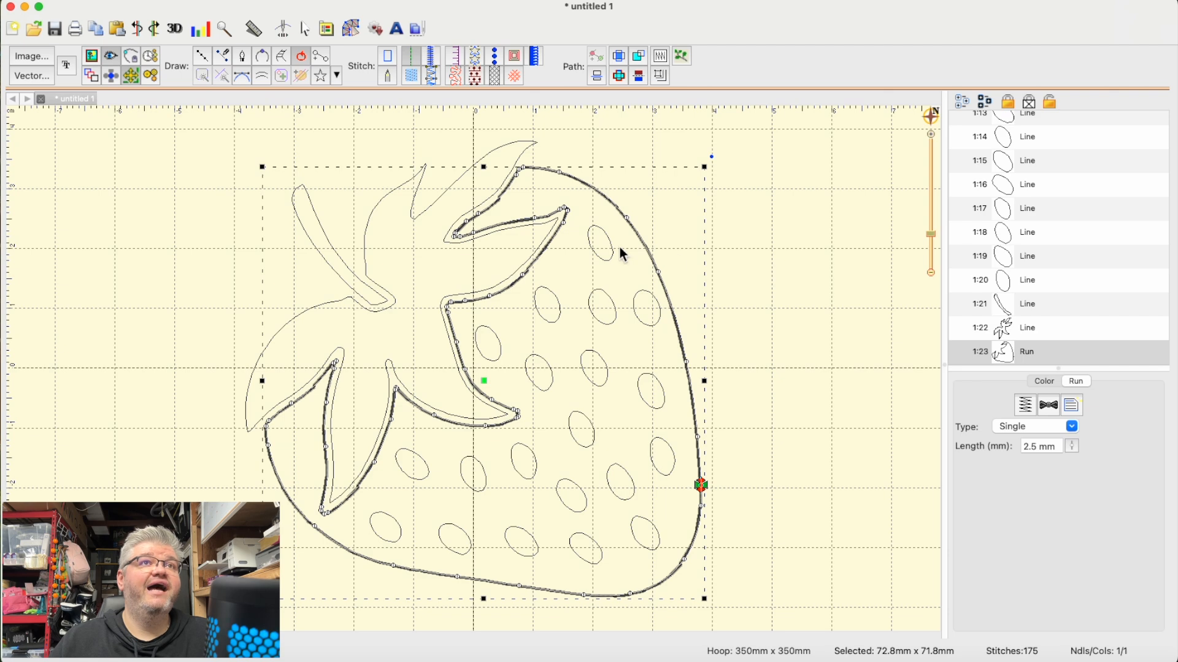
pyautogui.click(410, 79)
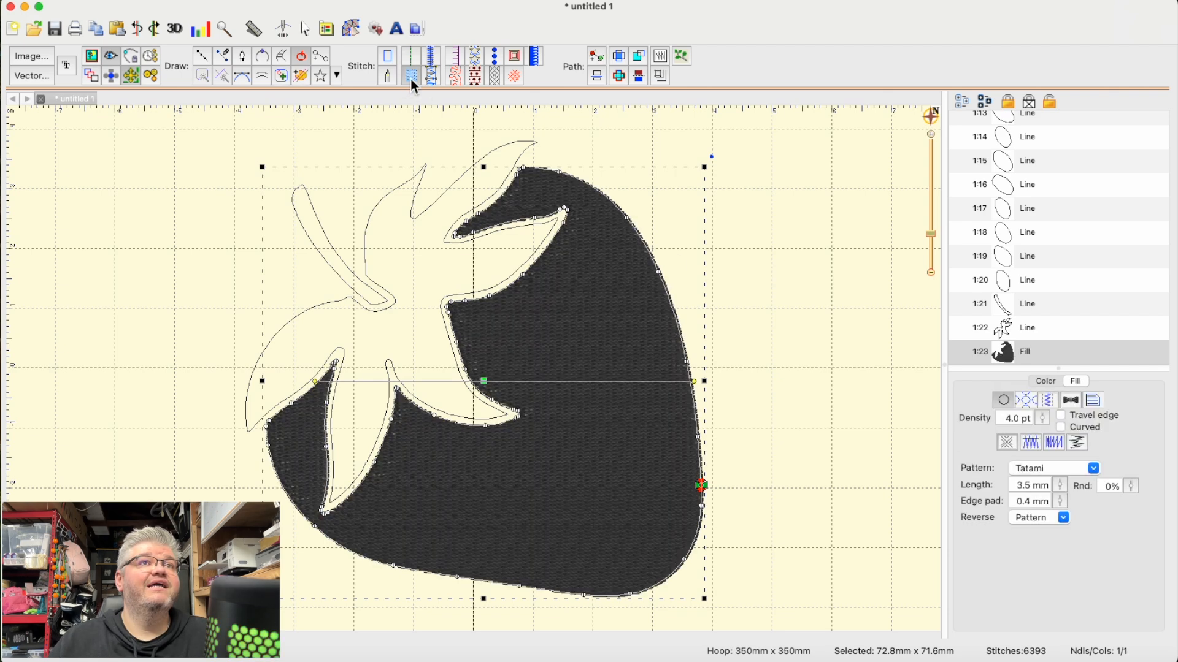
# - Assign the Madeira Thread Chest color 1037 Light Red to the strawberry body's fill
pyautogui.click(1034, 382)
pyautogui.click(1007, 447)
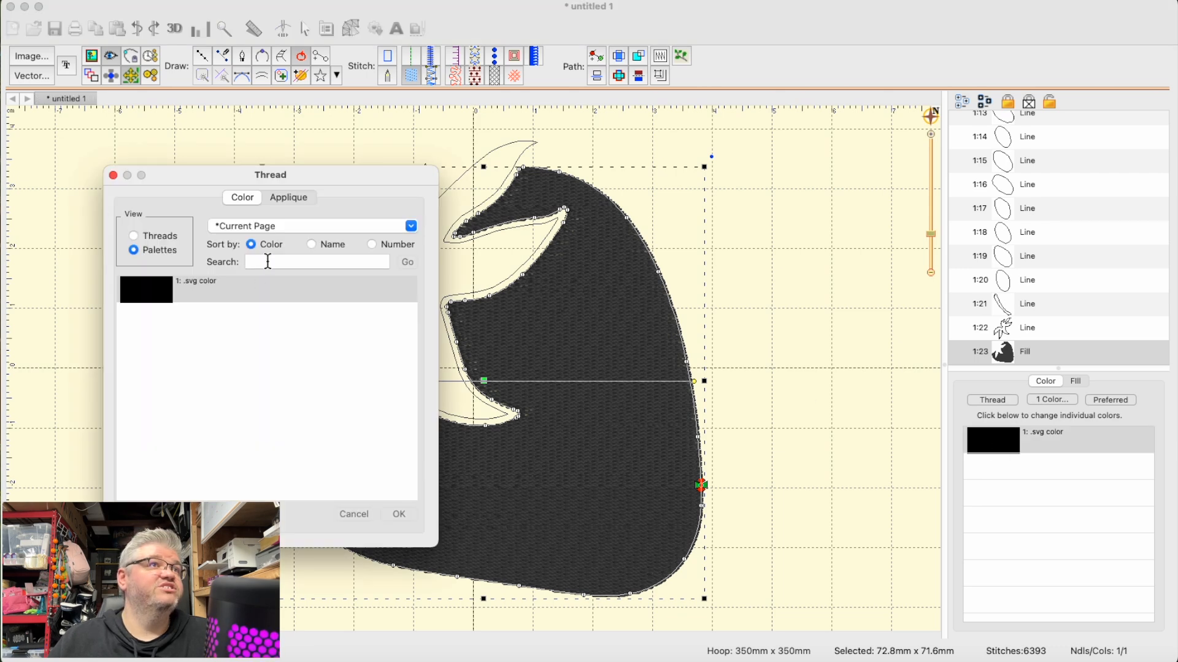
pyautogui.click(149, 237)
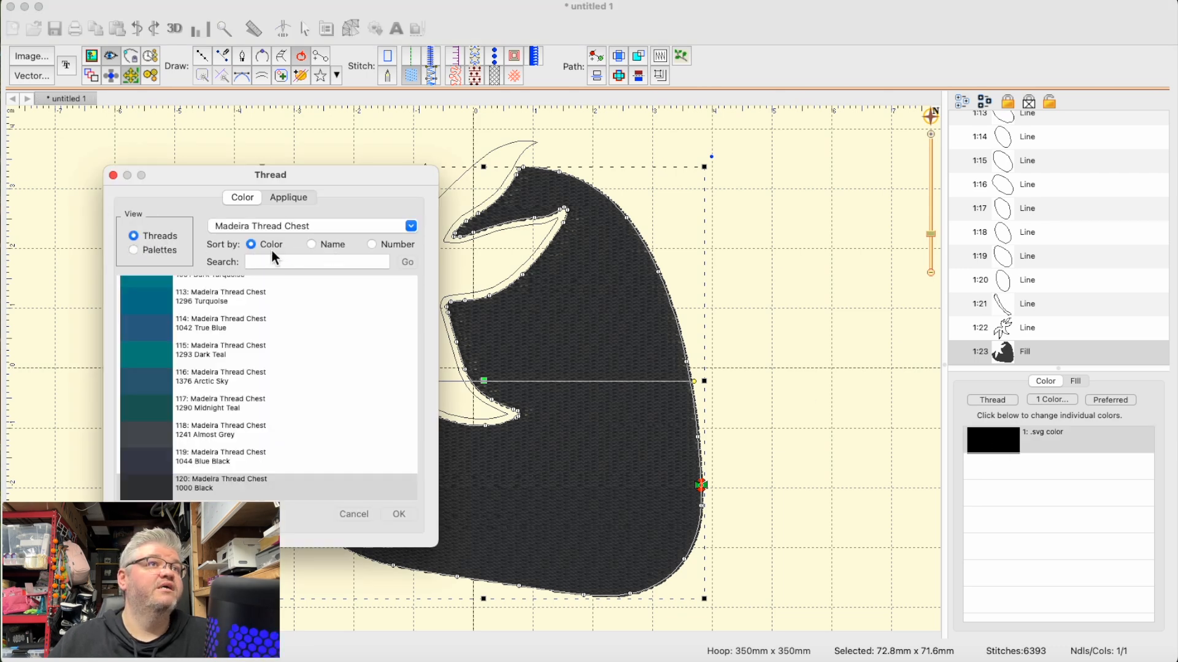
pyautogui.click(273, 261)
pyautogui.write('red')
pyautogui.press('Return')
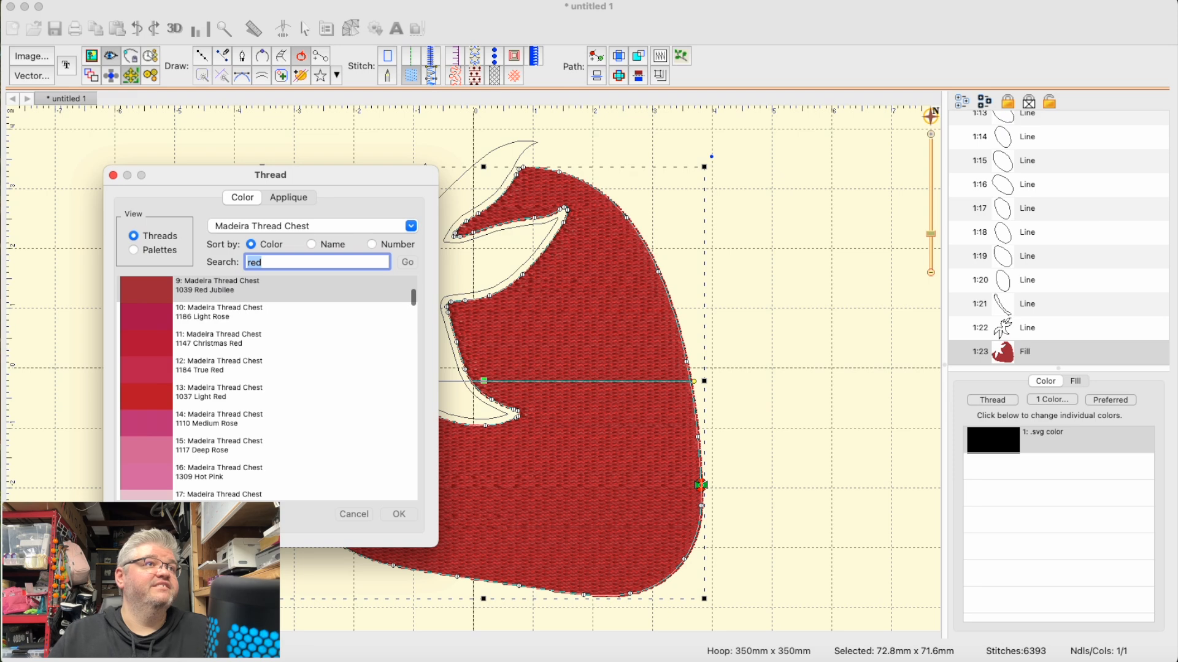
pyautogui.click(151, 399)
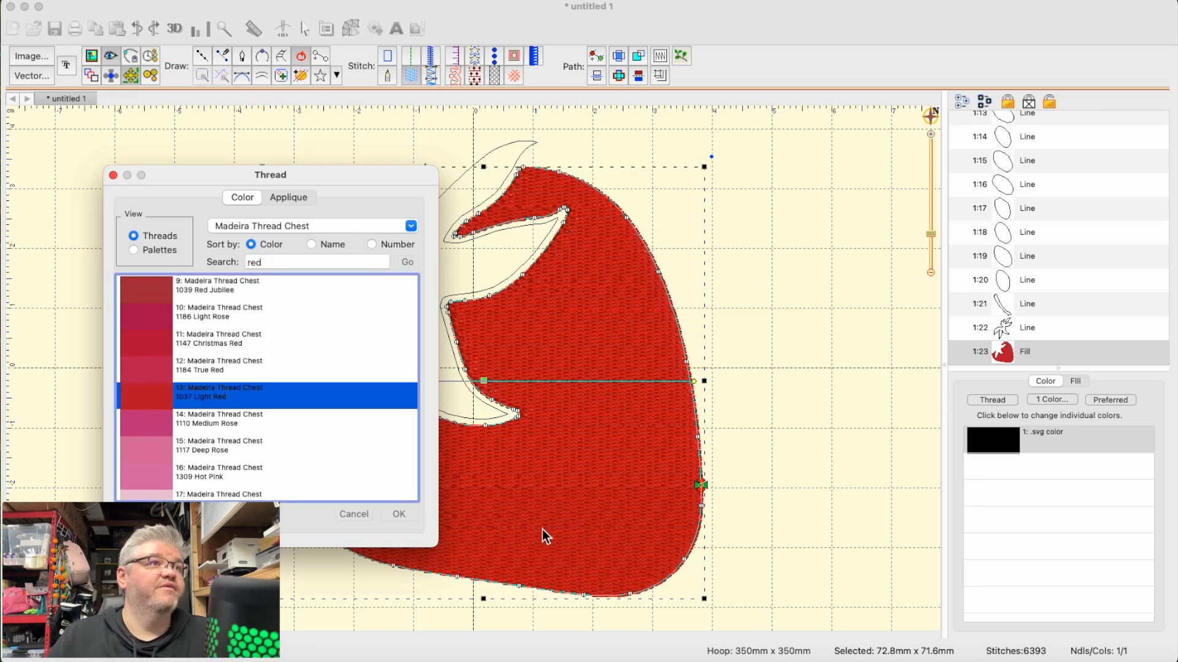
pyautogui.click(398, 514)
pyautogui.click(856, 497)
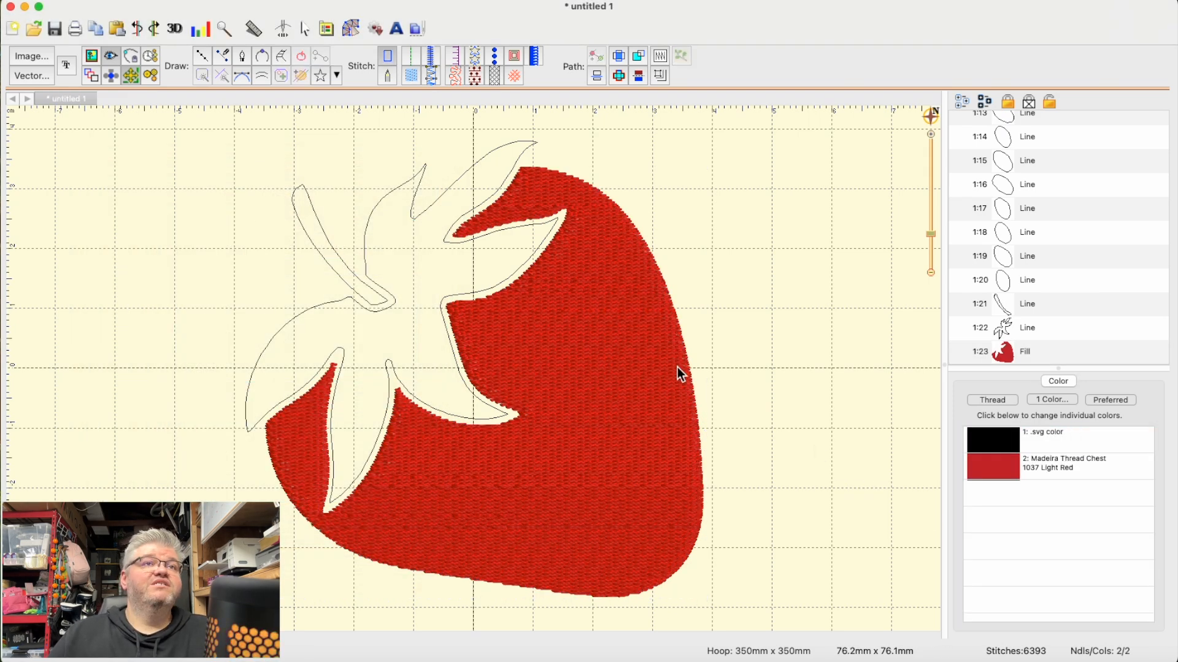
# - Change the strawberry body from a fill to a satin border stitch
pyautogui.click(598, 371)
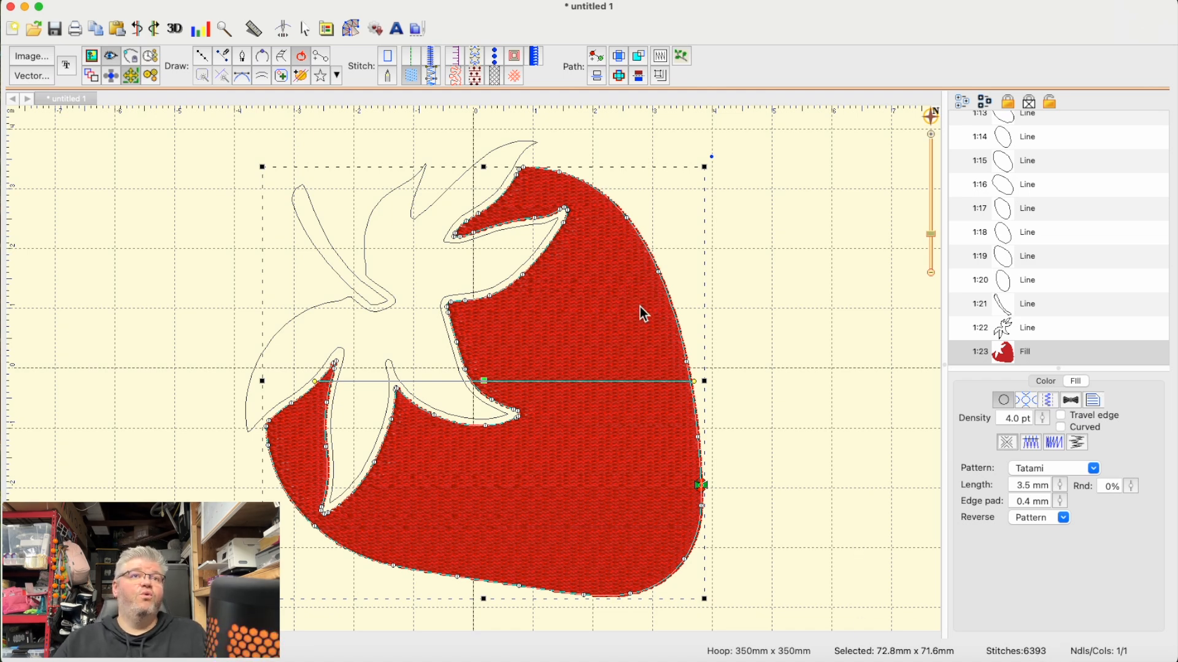
pyautogui.click(829, 320)
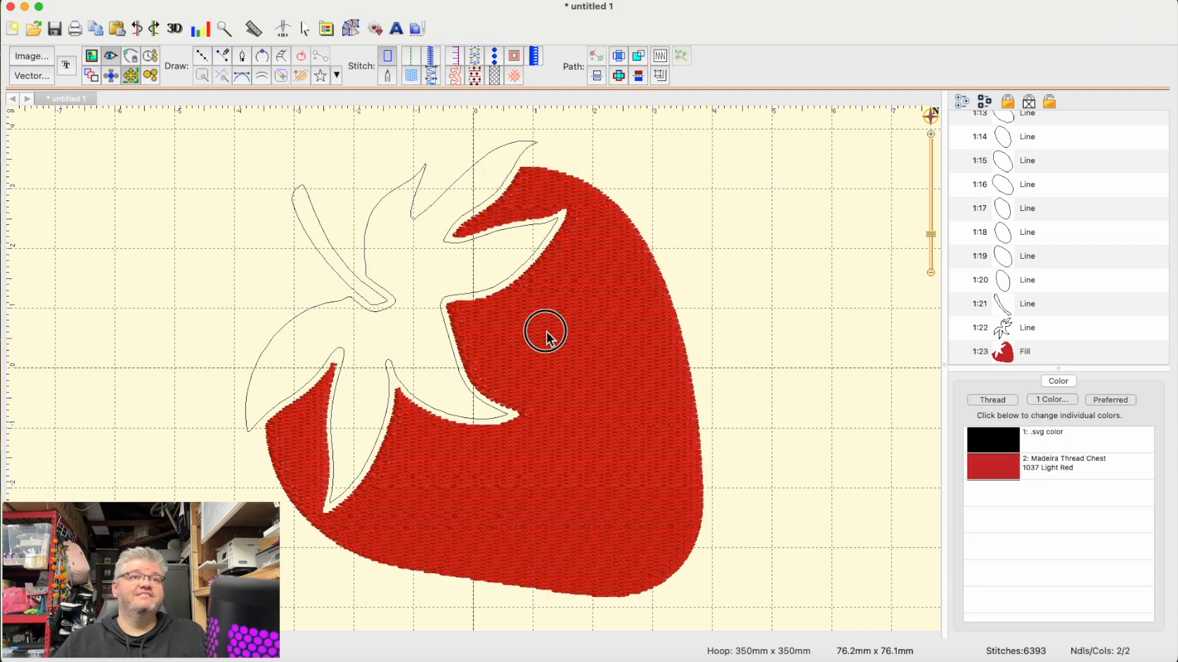
pyautogui.click(547, 332)
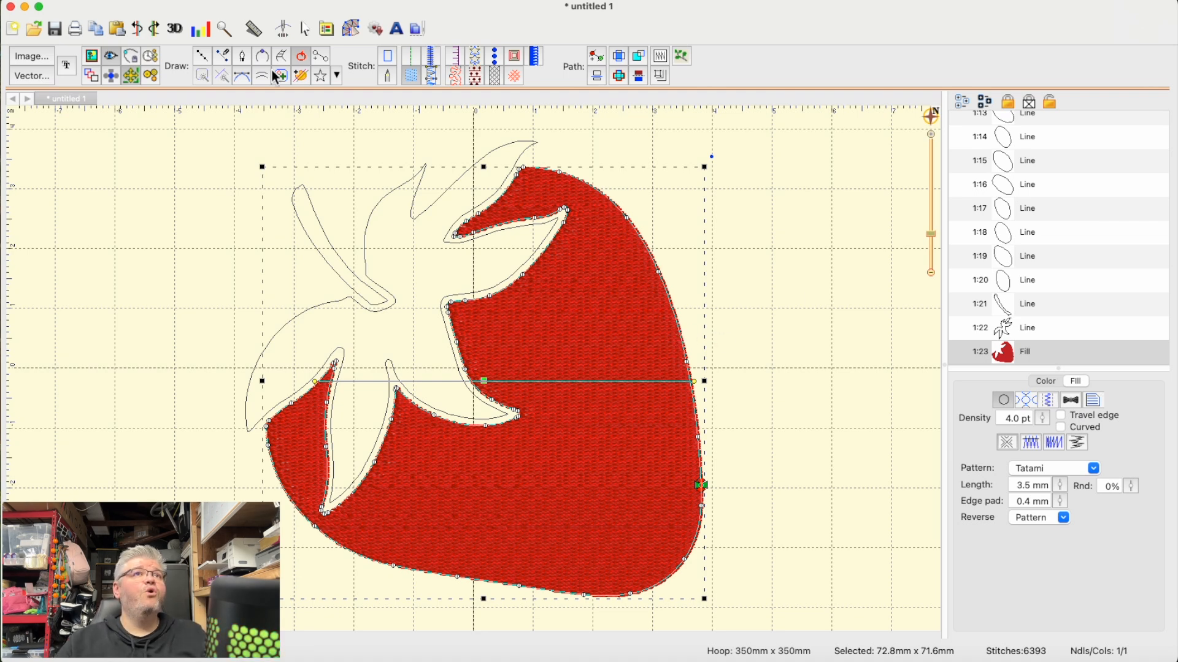
pyautogui.click(431, 60)
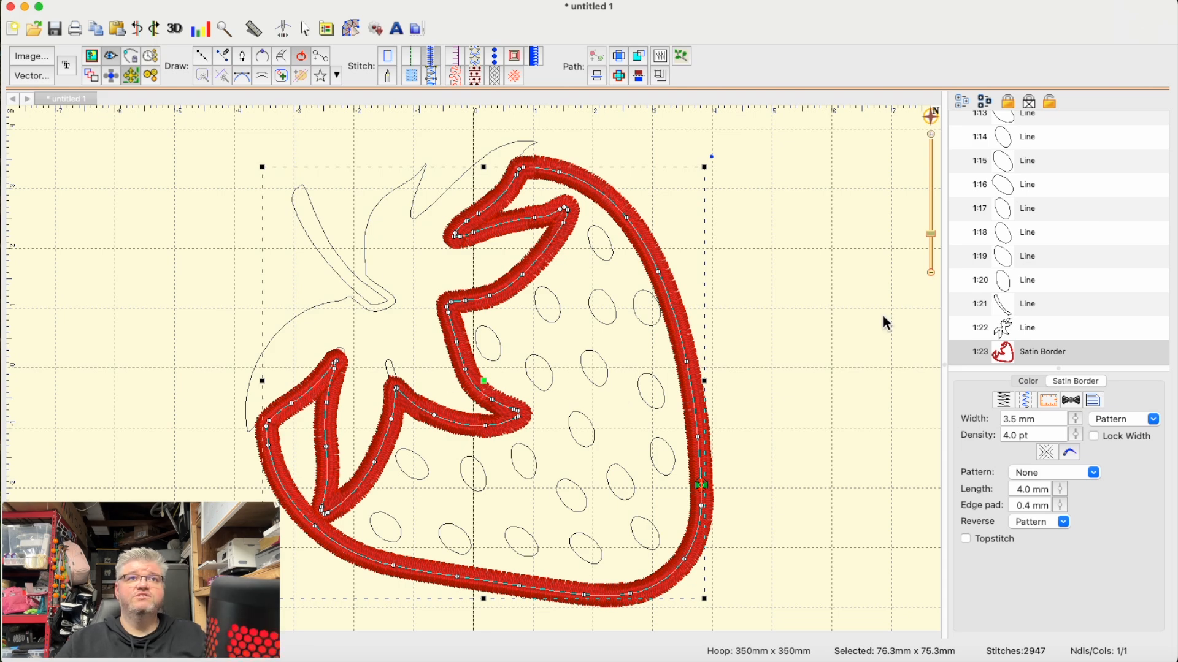
# - Try satin border and fill stitches on the leaf outline, and settle on a satin border
pyautogui.click(1049, 328)
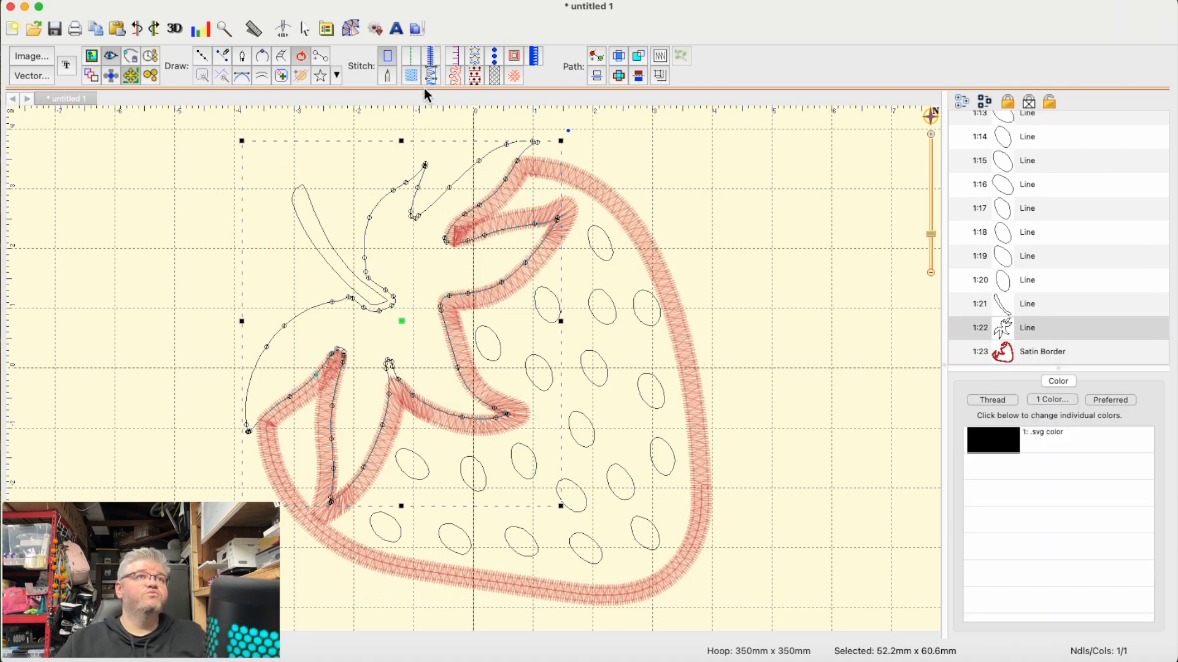
pyautogui.click(432, 57)
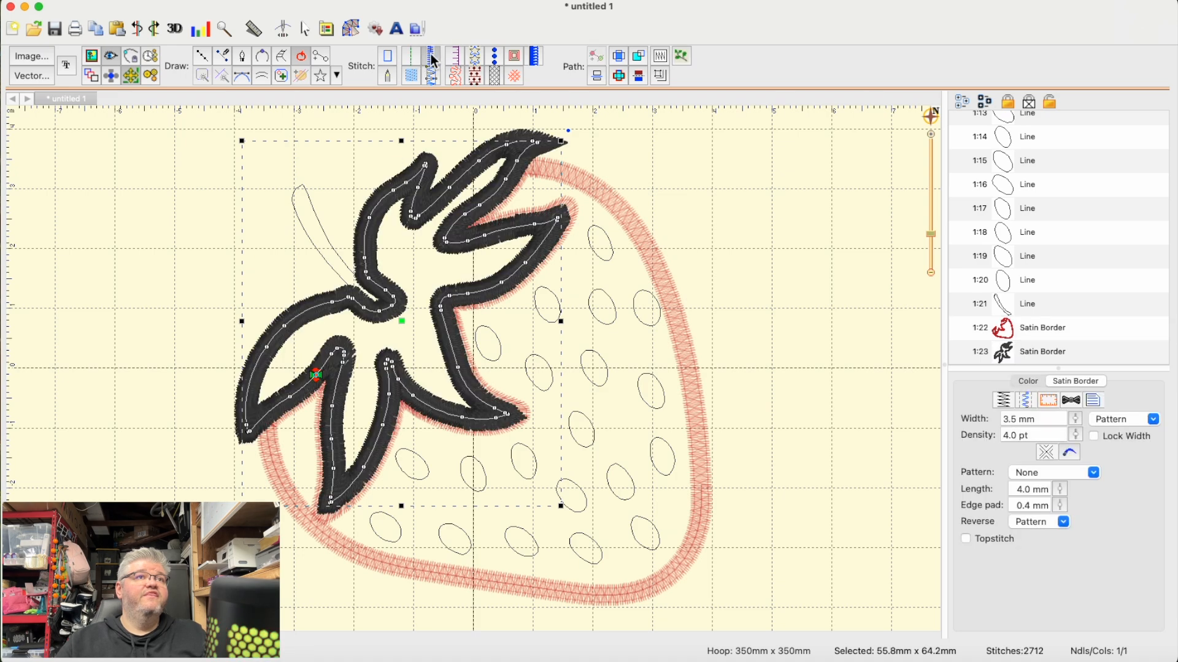
pyautogui.click(411, 76)
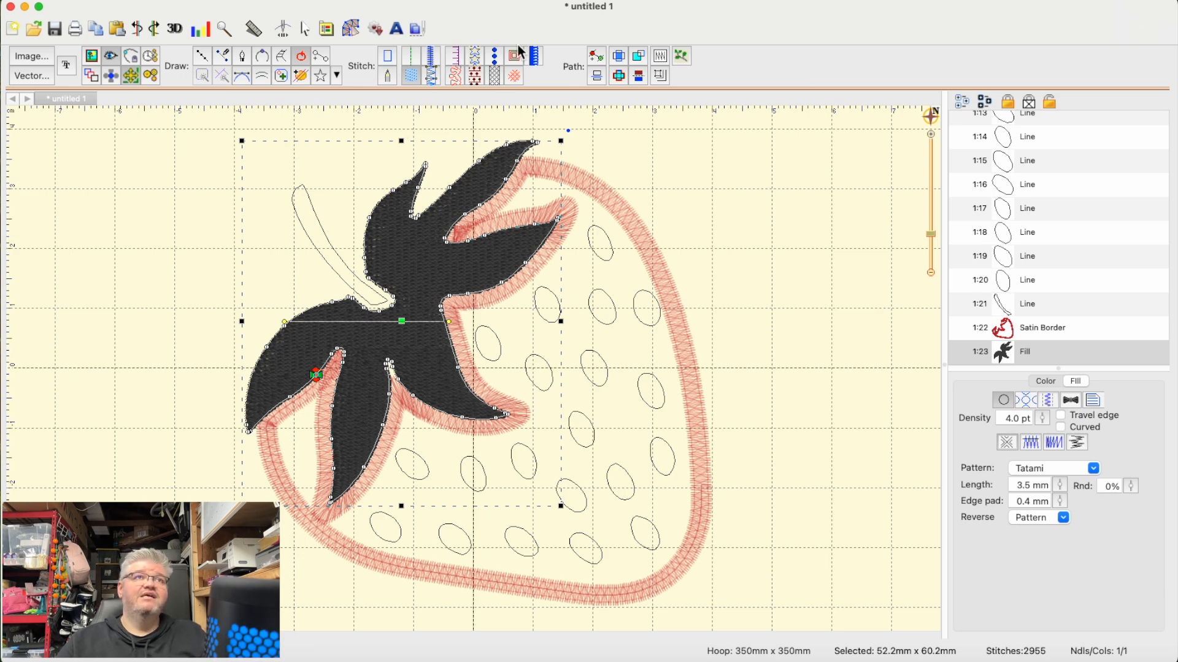
pyautogui.click(433, 57)
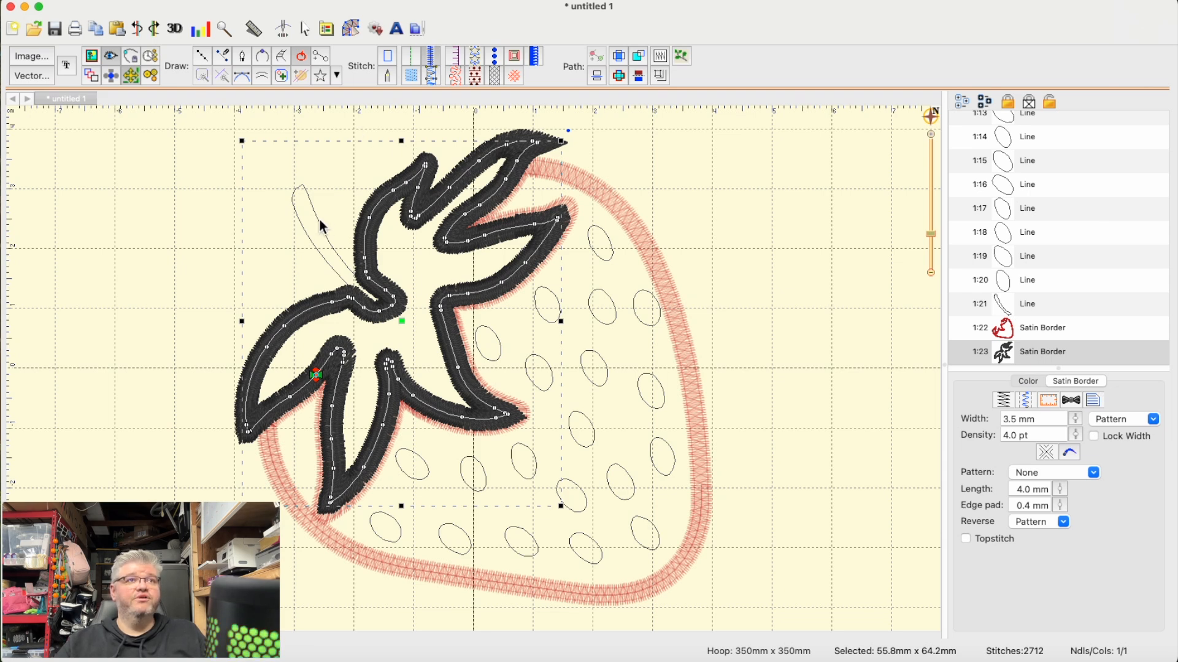
# - Search the Madeira Thread Chest for green and assign 1051 Christmas Green to the leaf's satin border
pyautogui.click(1028, 382)
pyautogui.click(1008, 455)
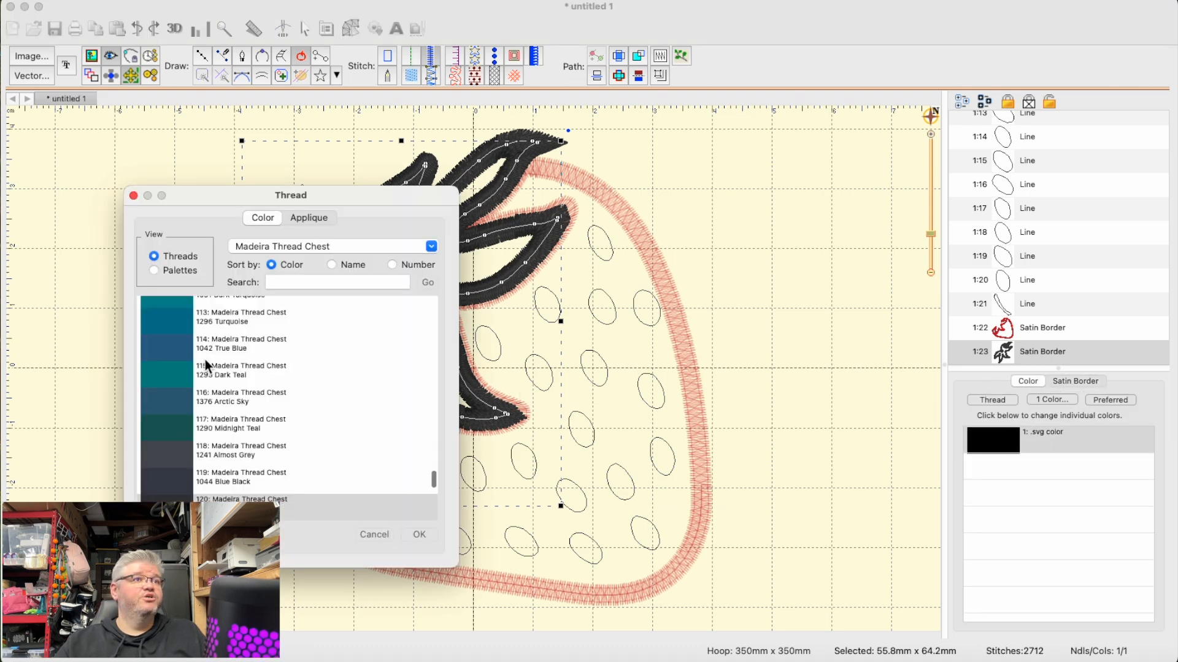
pyautogui.scroll(5, 182, 392)
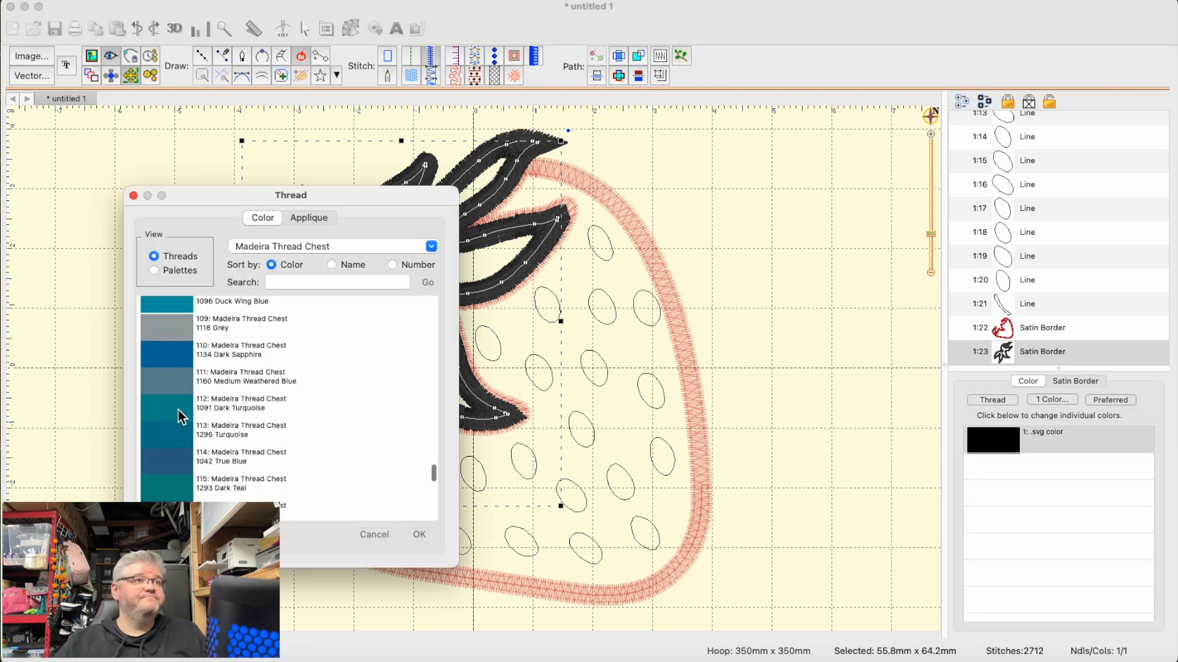
pyautogui.scroll(-10, 179, 410)
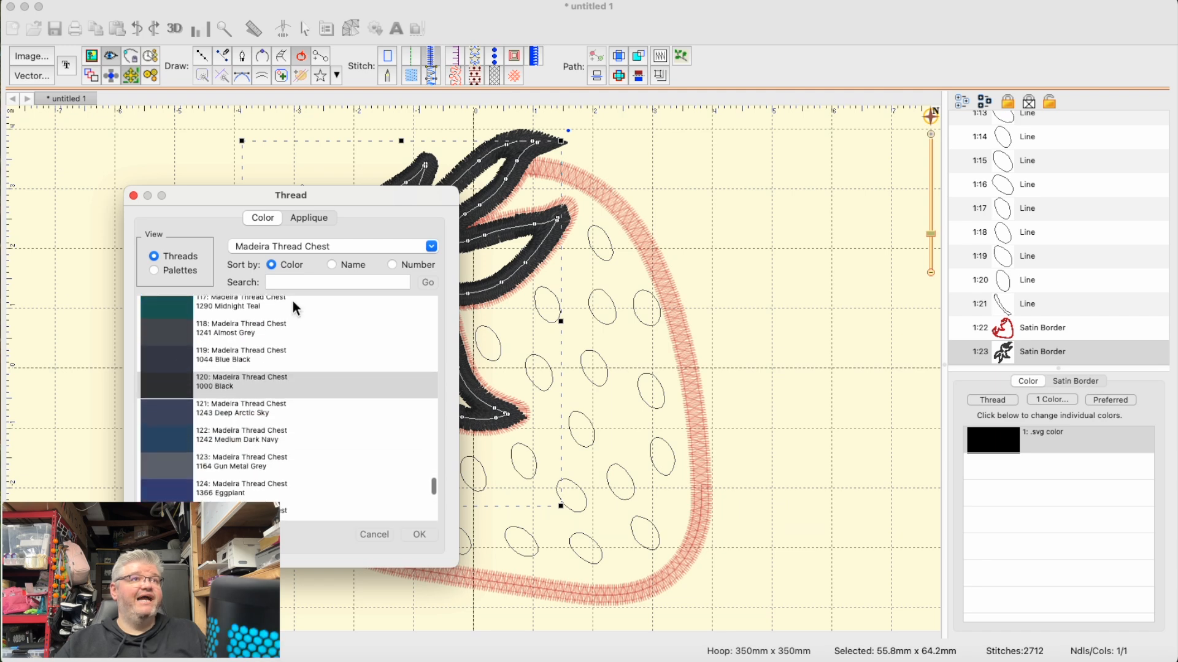
pyautogui.click(296, 282)
pyautogui.write('green')
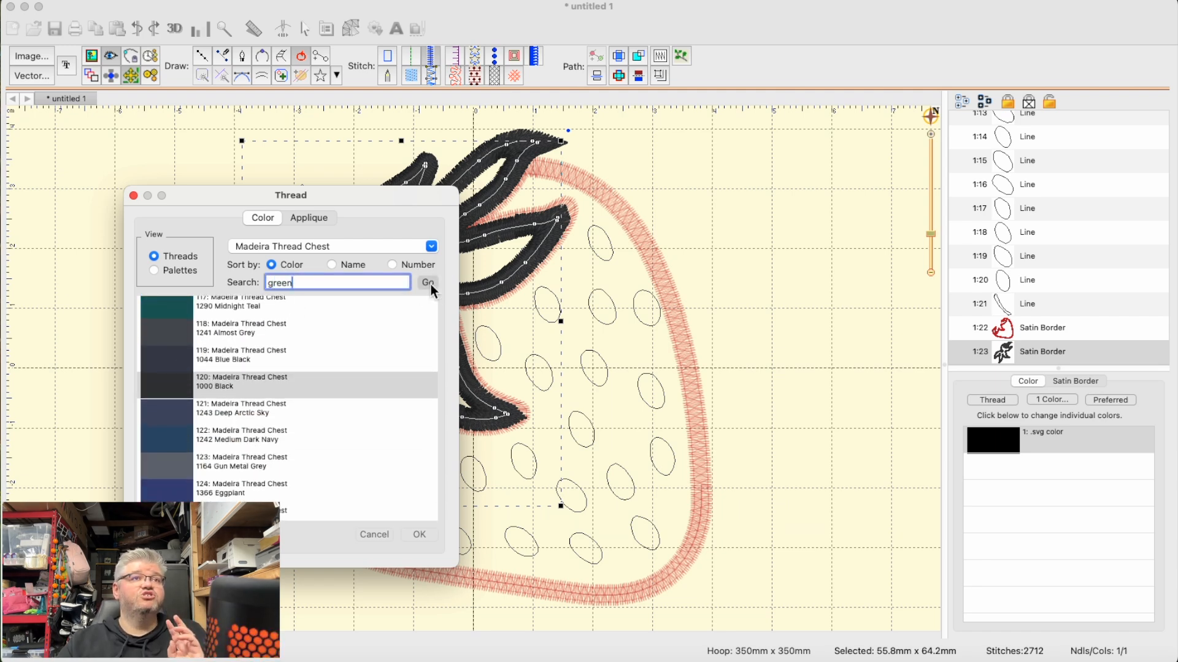
pyautogui.click(429, 284)
pyautogui.scroll(-3, 337, 416)
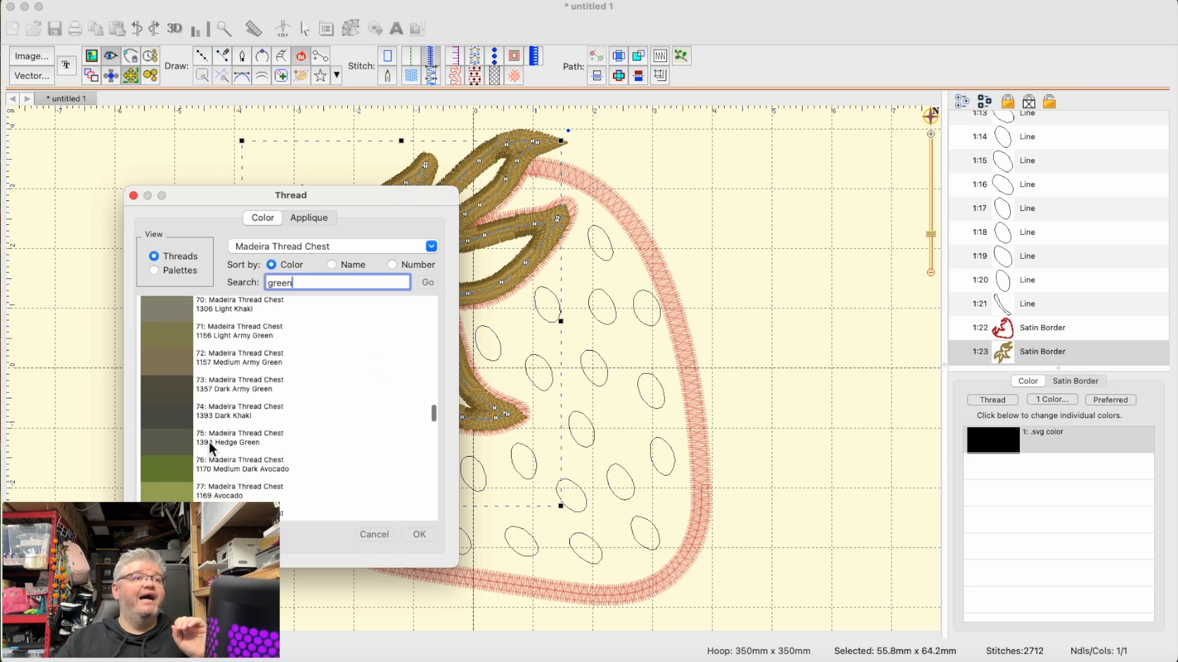
pyautogui.click(175, 468)
pyautogui.scroll(-4, 348, 465)
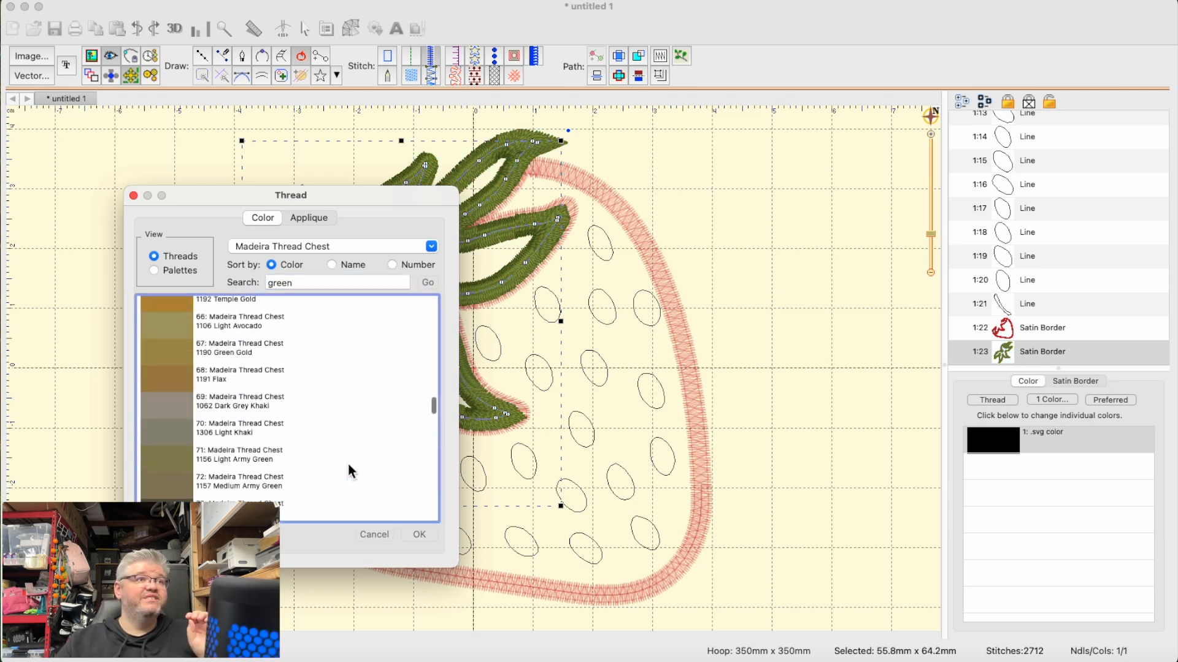
pyautogui.scroll(-3, 348, 465)
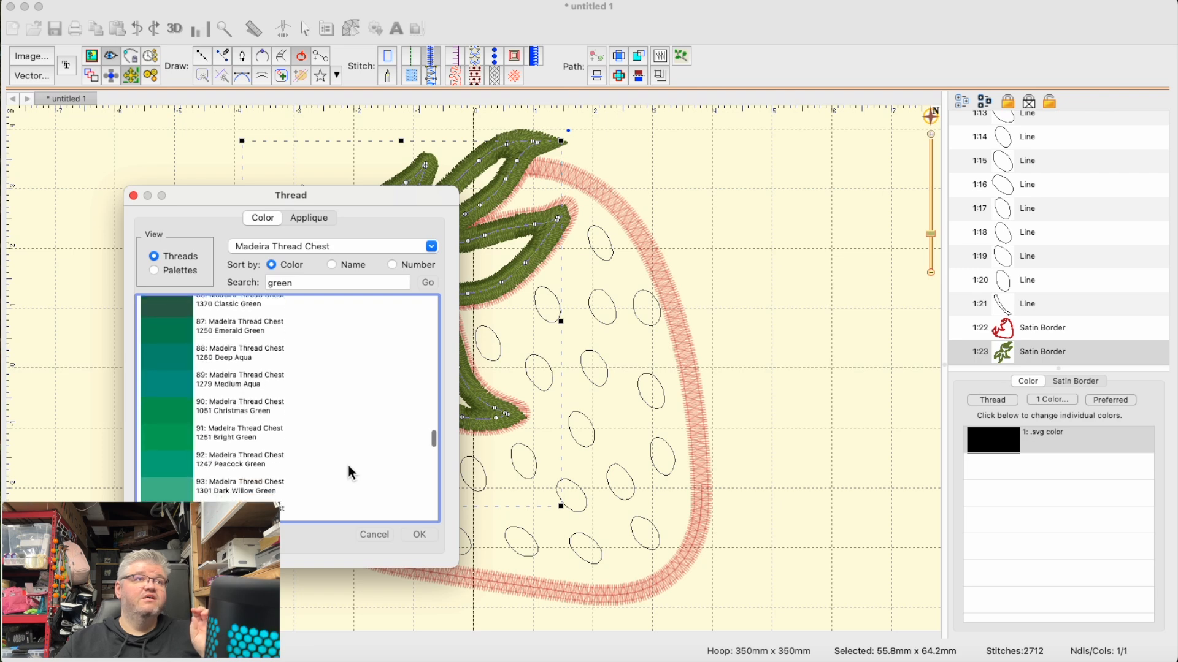
pyautogui.click(177, 402)
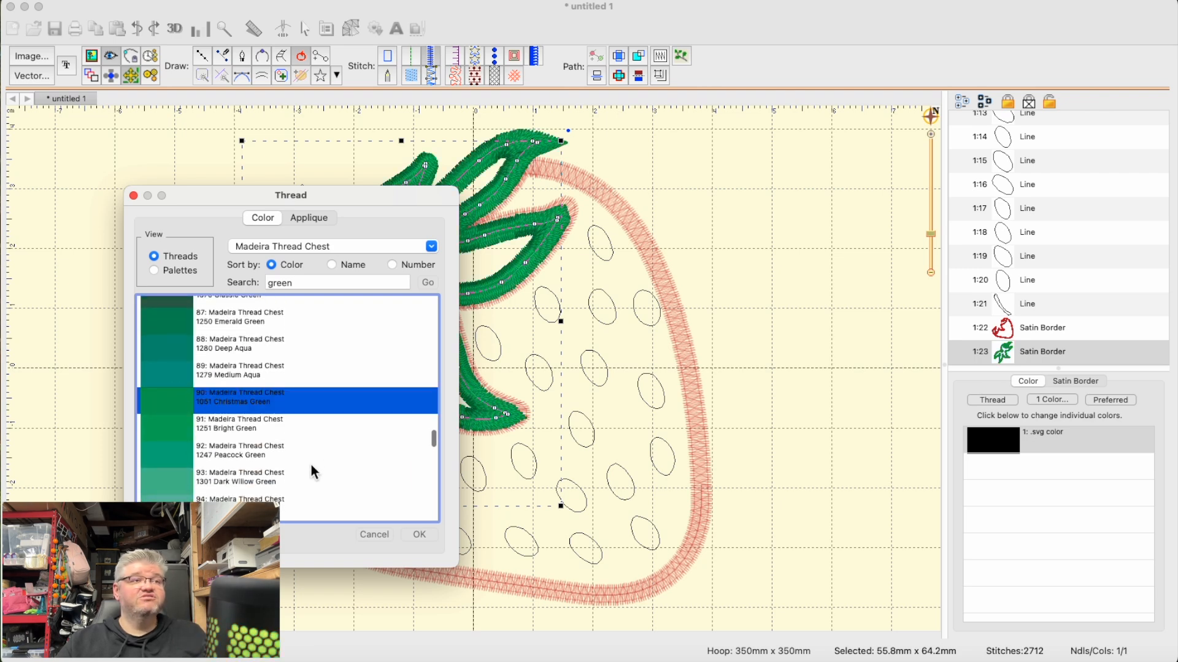
pyautogui.scroll(-3, 359, 472)
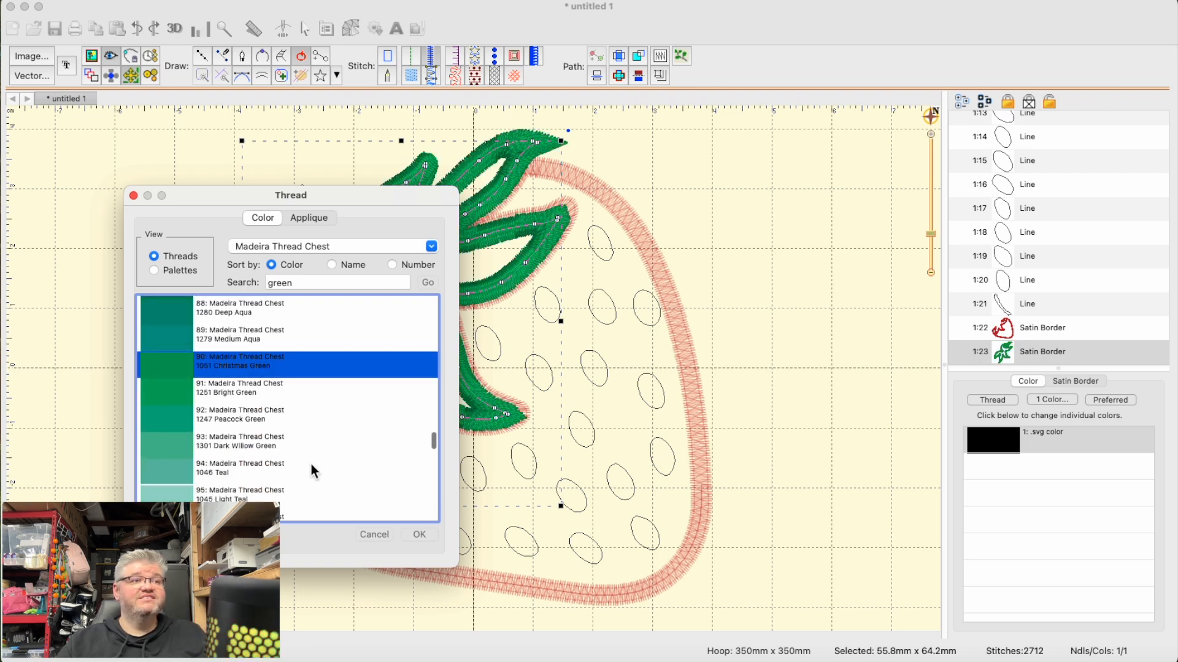
pyautogui.click(420, 534)
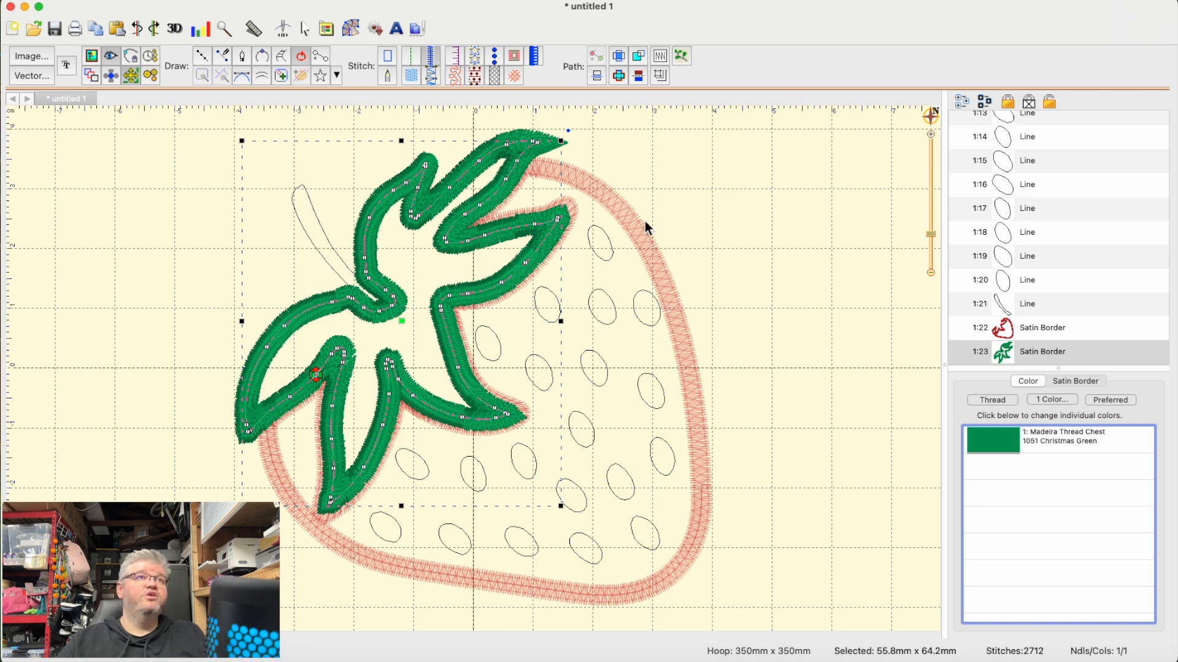
pyautogui.click(821, 374)
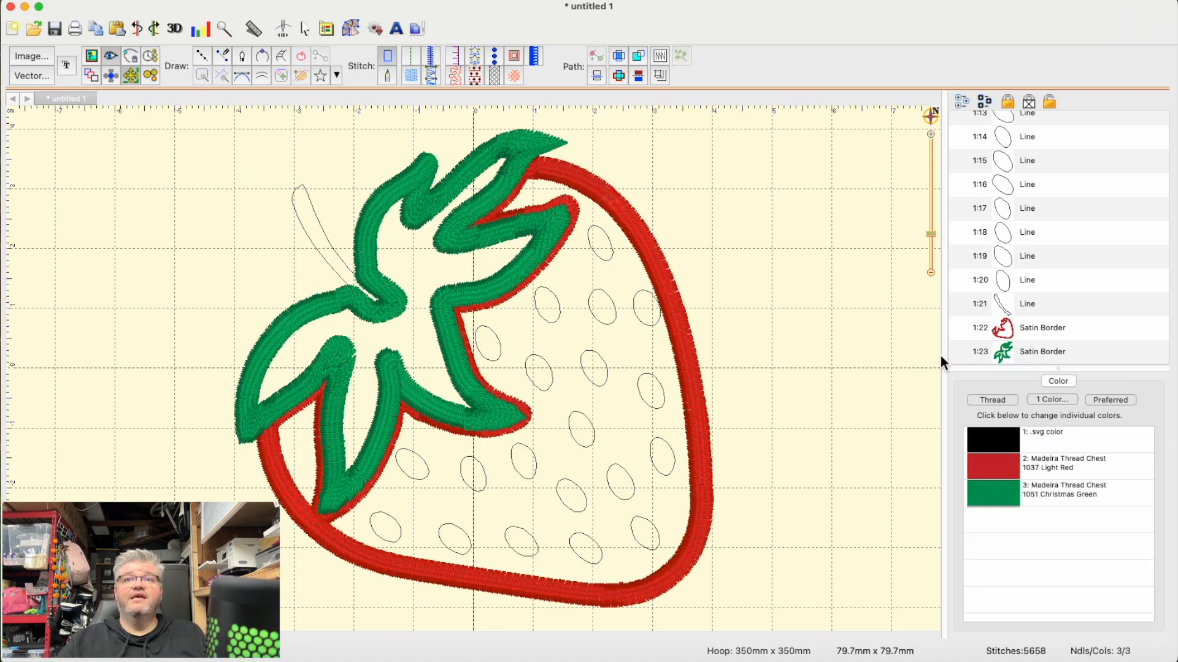
# - Try a satin border on the stem outline, switch it to a column stitch, and shift the stem slightly up and outward
pyautogui.click(330, 243)
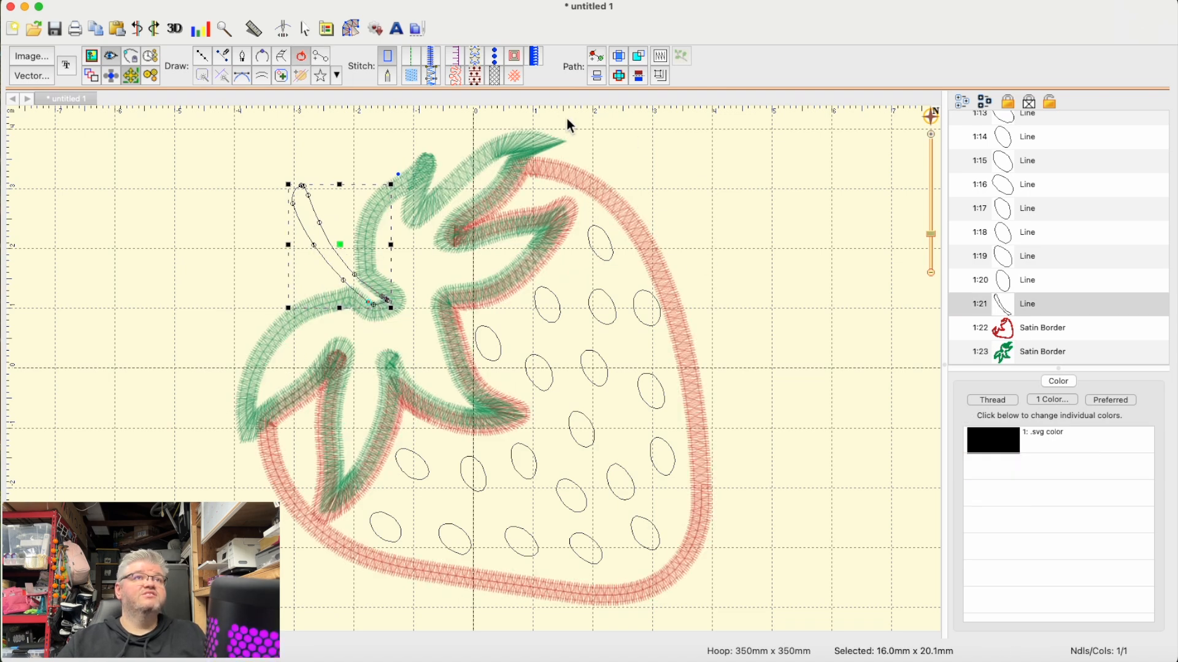
pyautogui.click(432, 60)
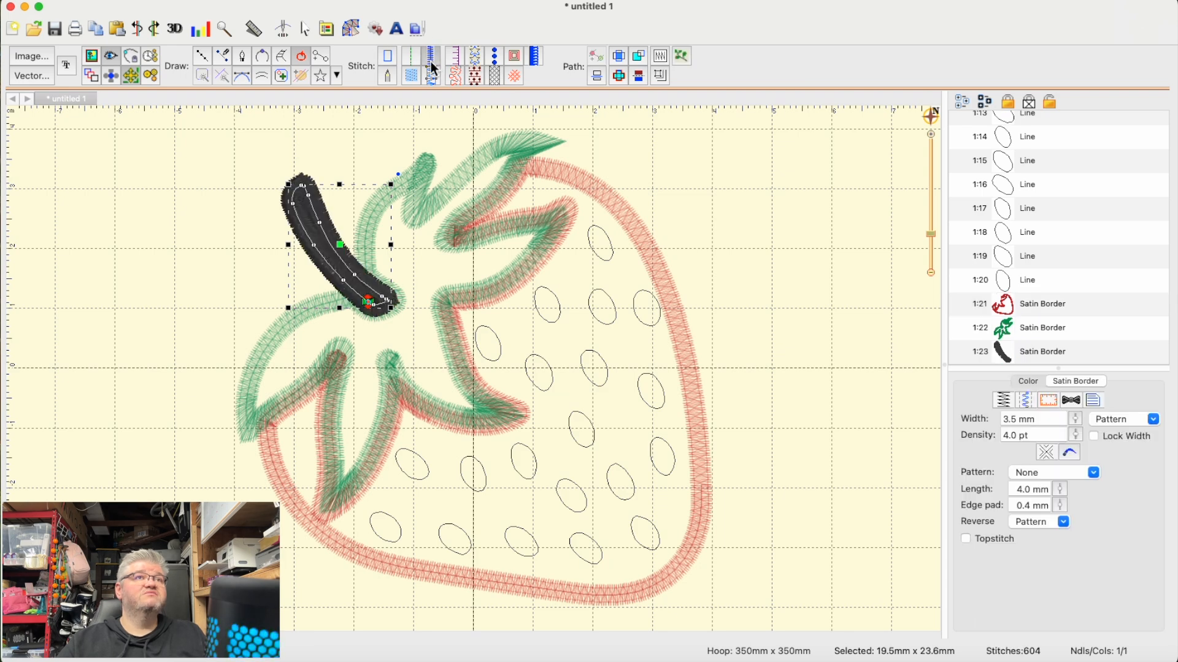
pyautogui.click(433, 80)
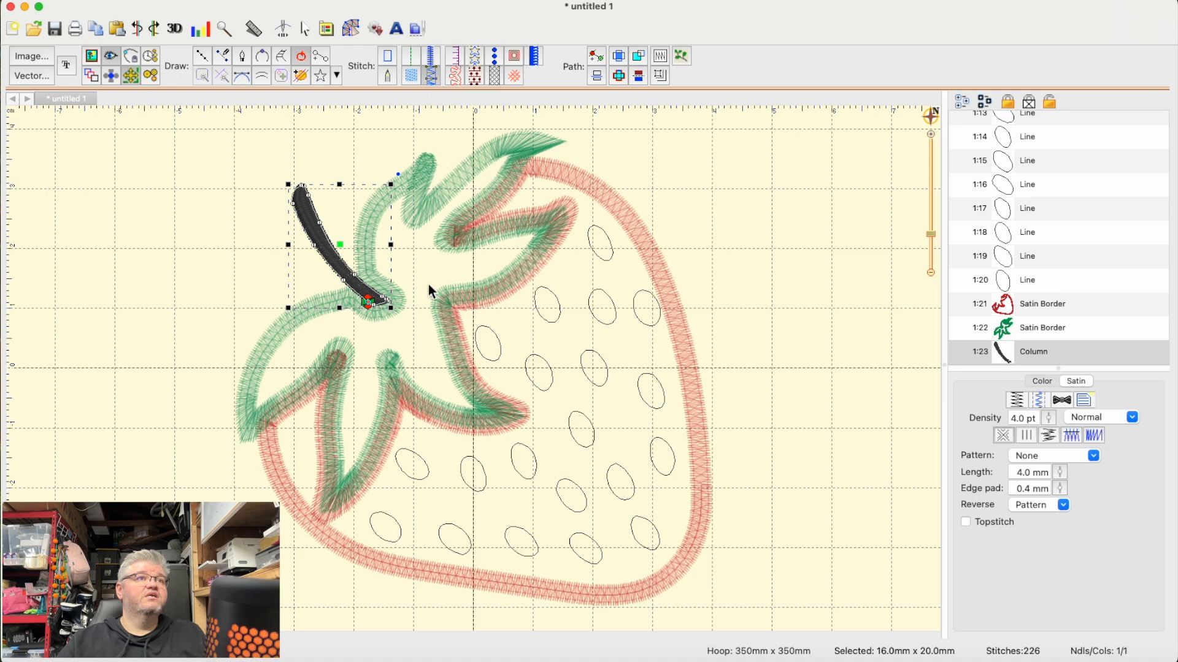
pyautogui.moveTo(338, 245)
pyautogui.mouseDown()
pyautogui.moveTo(349, 231)
pyautogui.moveTo(333, 243)
pyautogui.mouseUp()
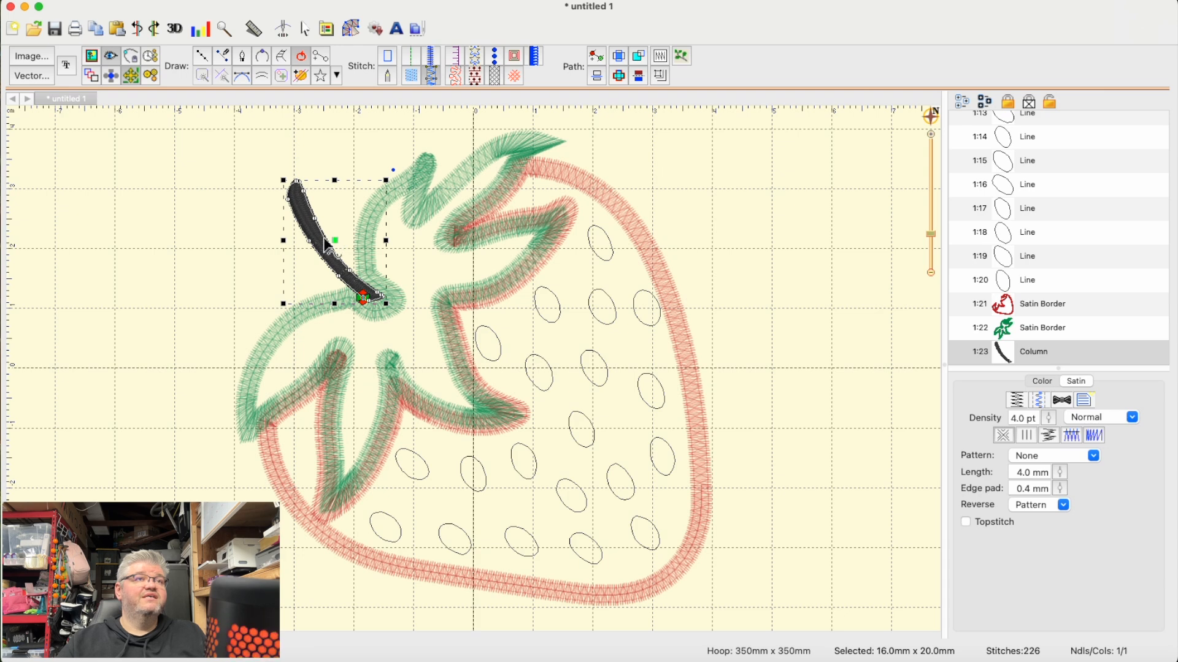
pyautogui.click(759, 267)
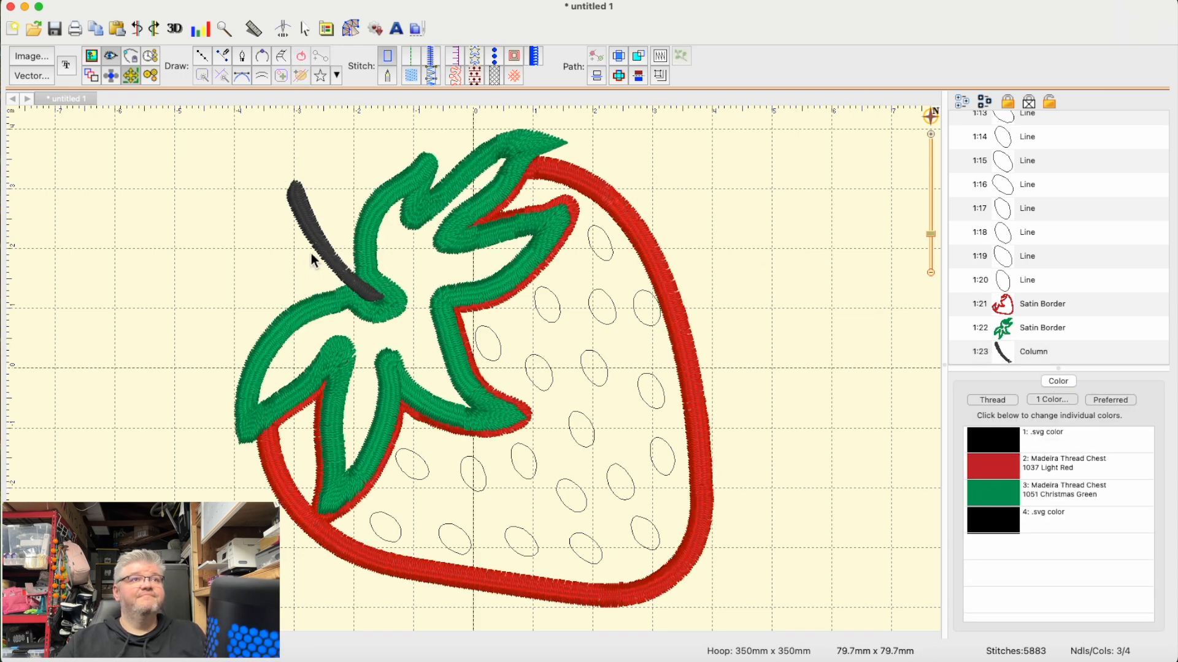
# - Delete the black column-stitched stem above the leaves
pyautogui.click(306, 219)
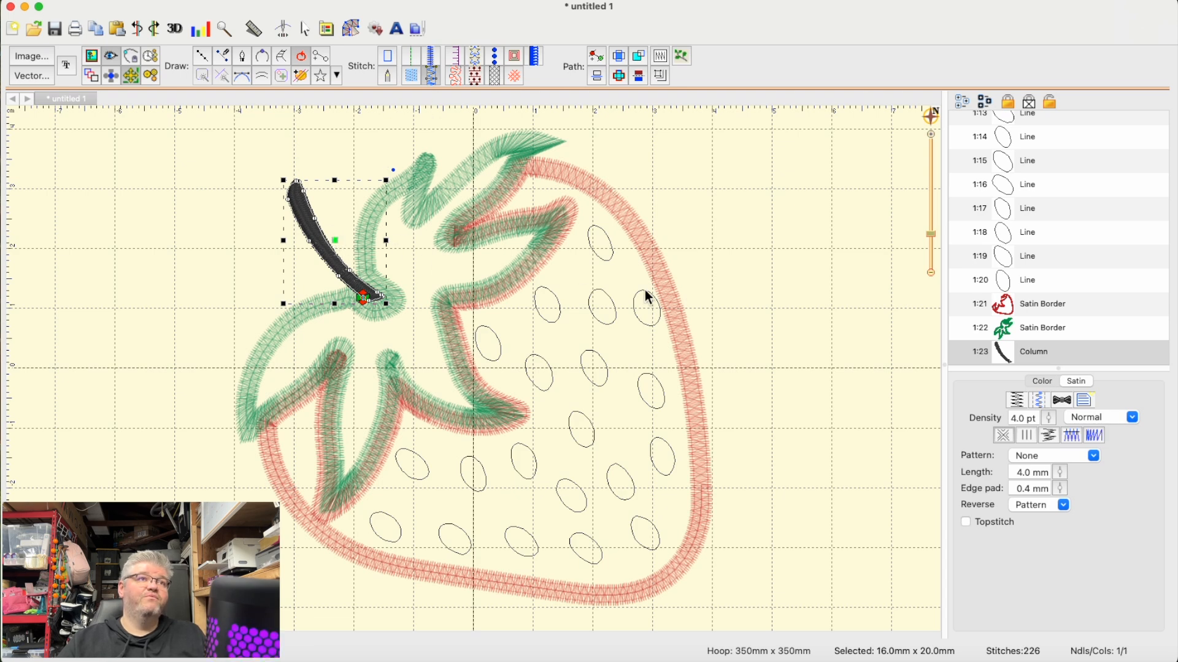
pyautogui.click(846, 298)
pyautogui.click(336, 256)
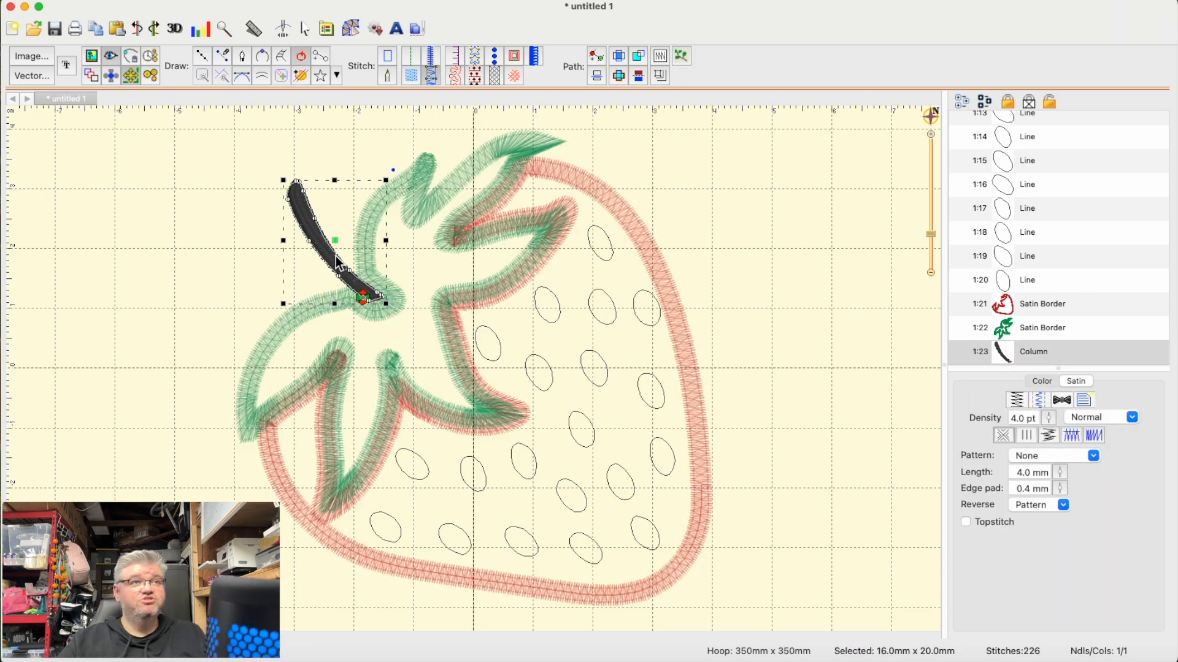
pyautogui.press('Delete')
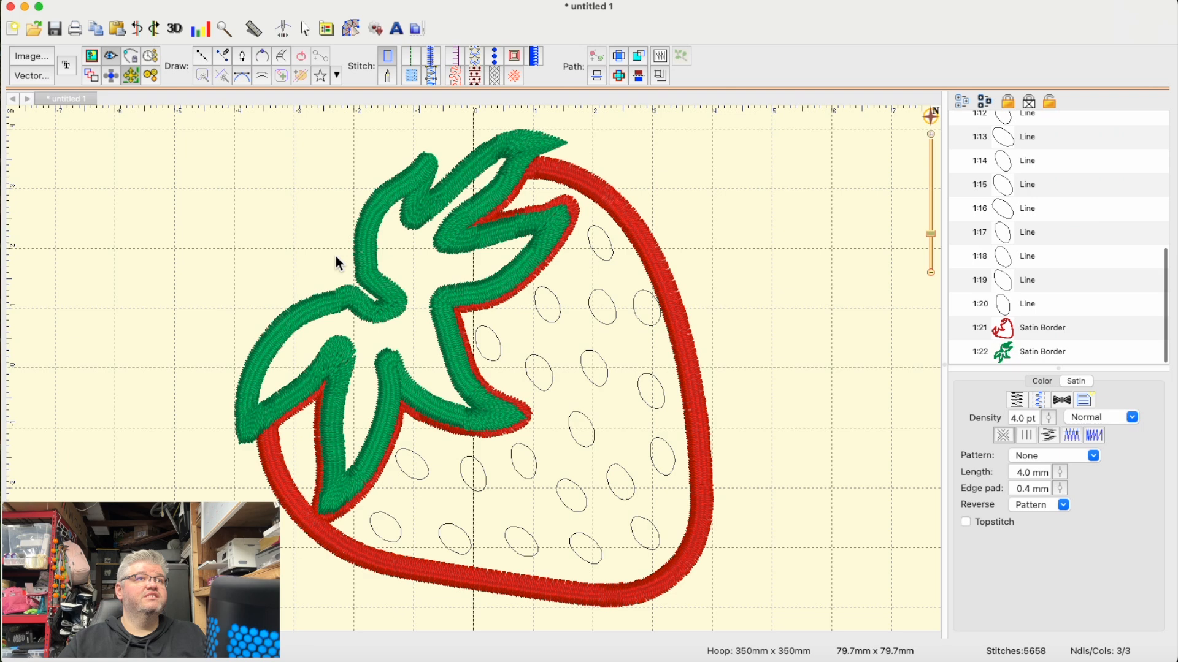
# - Draw an open curved stem of five points rising up and left from the leaf junction as a satin border, about 13 × 21 mm
pyautogui.click(203, 55)
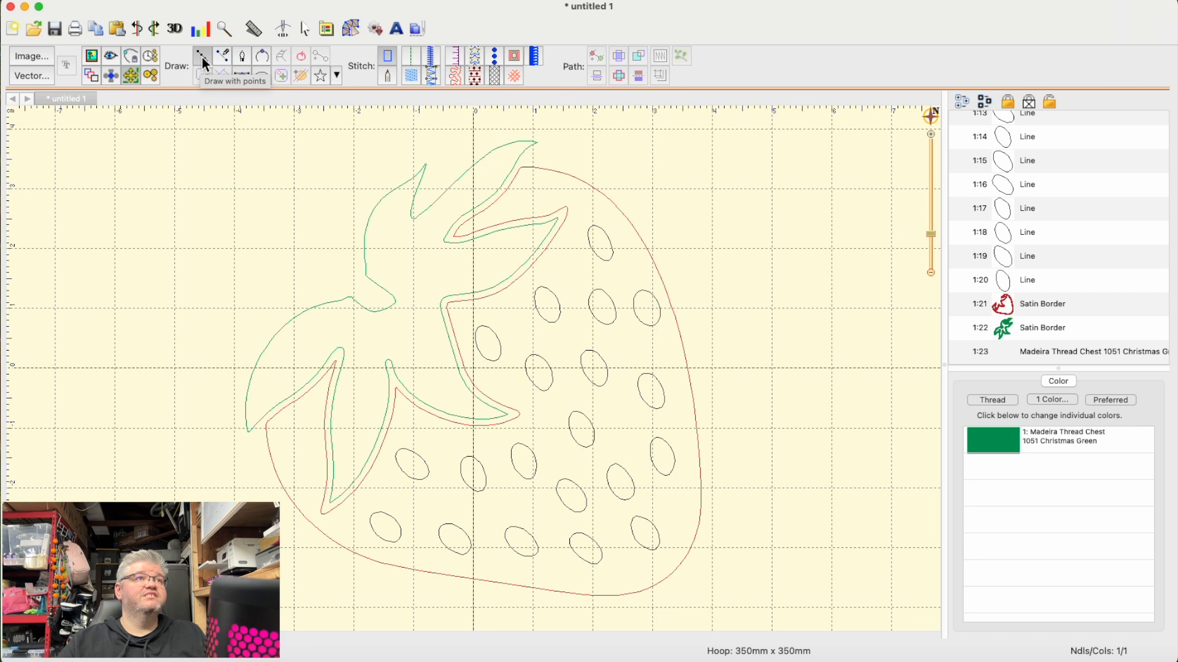
pyautogui.click(432, 57)
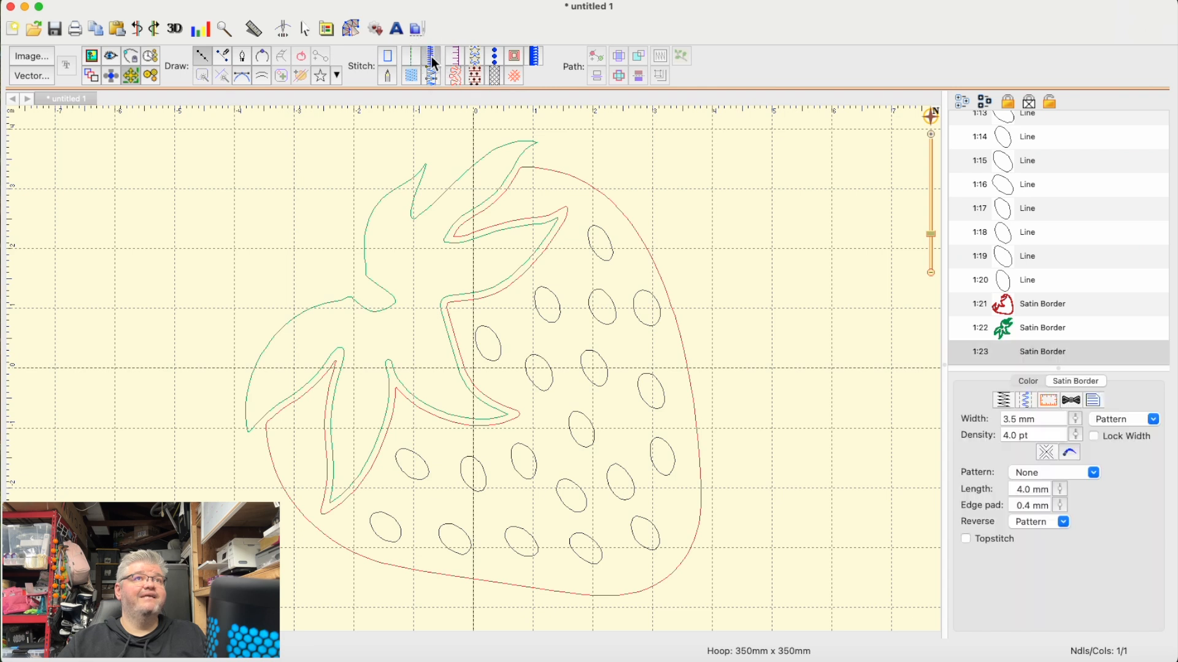
pyautogui.click(381, 302)
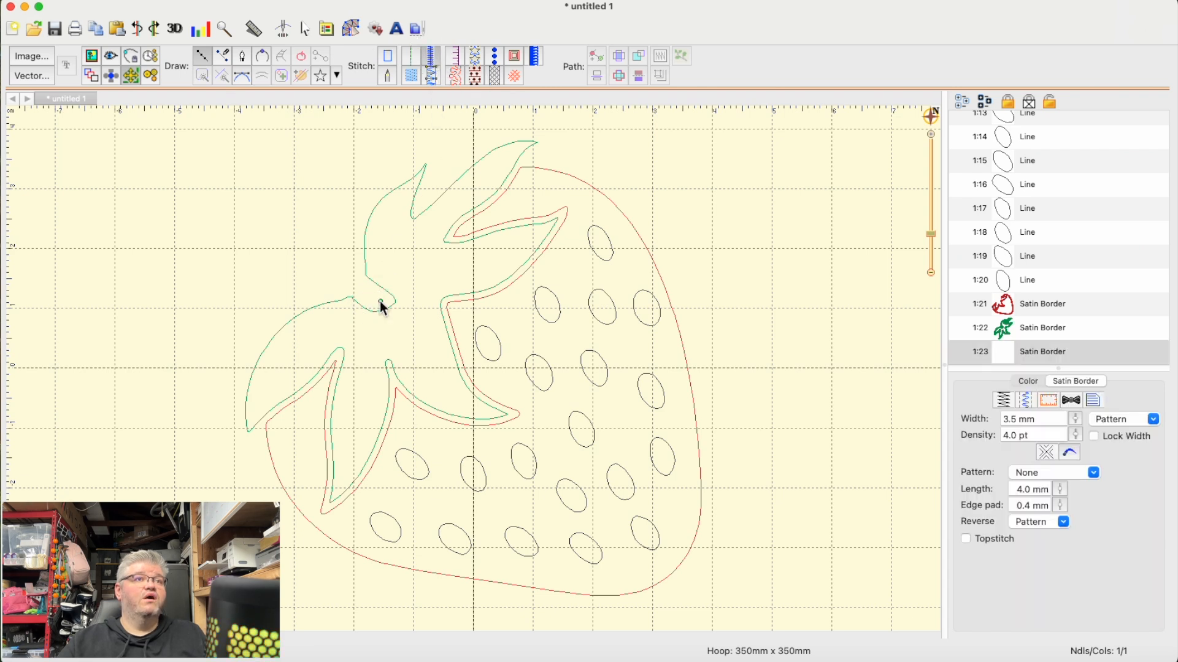
pyautogui.click(355, 287)
pyautogui.click(335, 258)
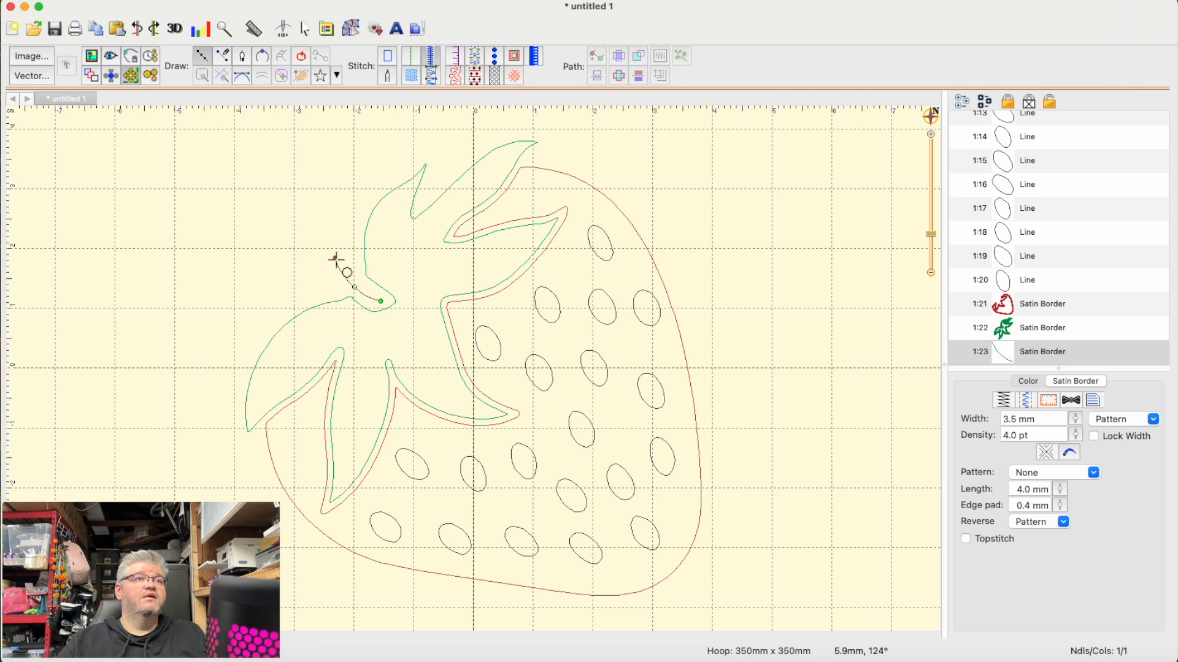
pyautogui.click(319, 209)
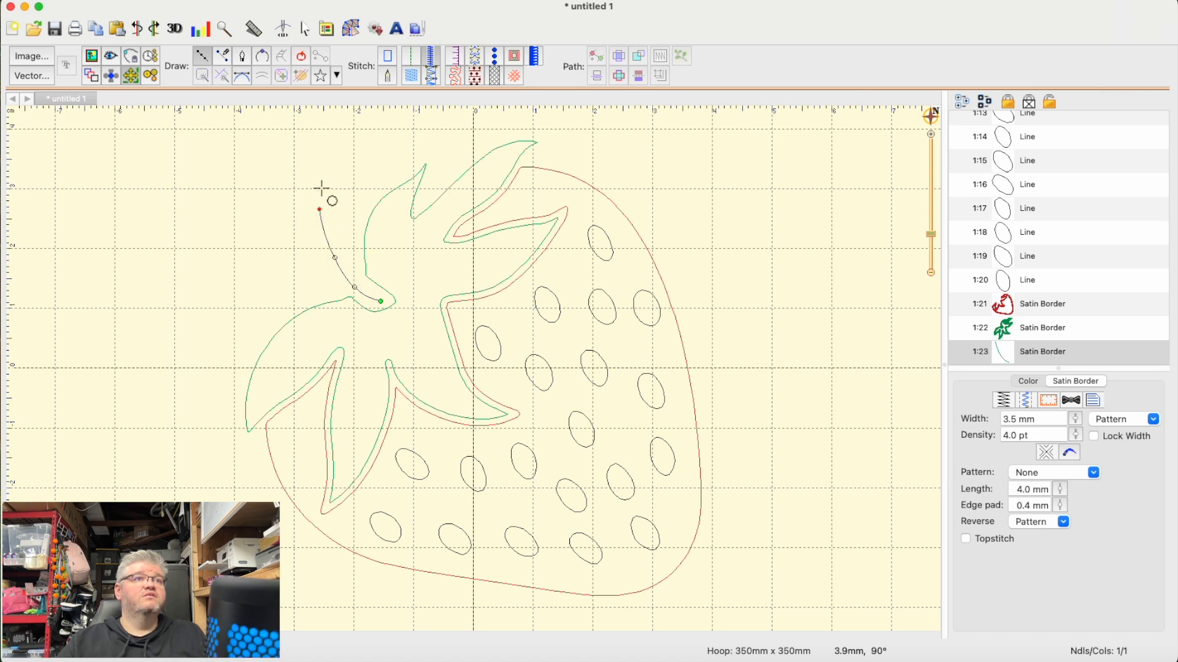
pyautogui.click(319, 185)
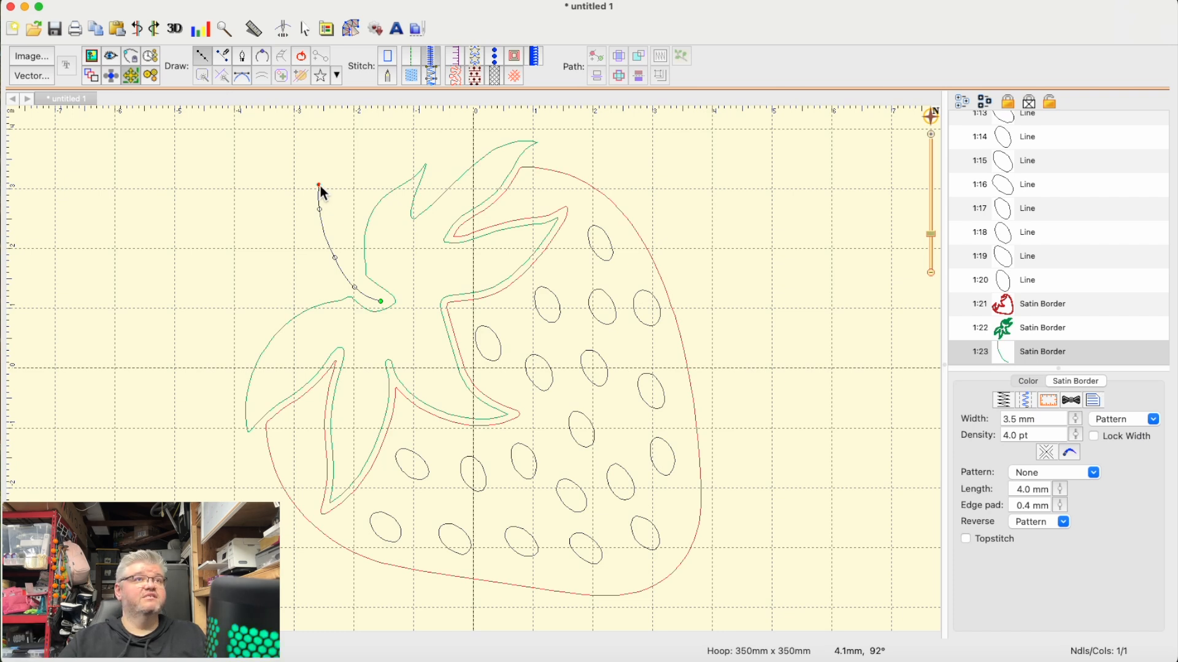
pyautogui.press('Return')
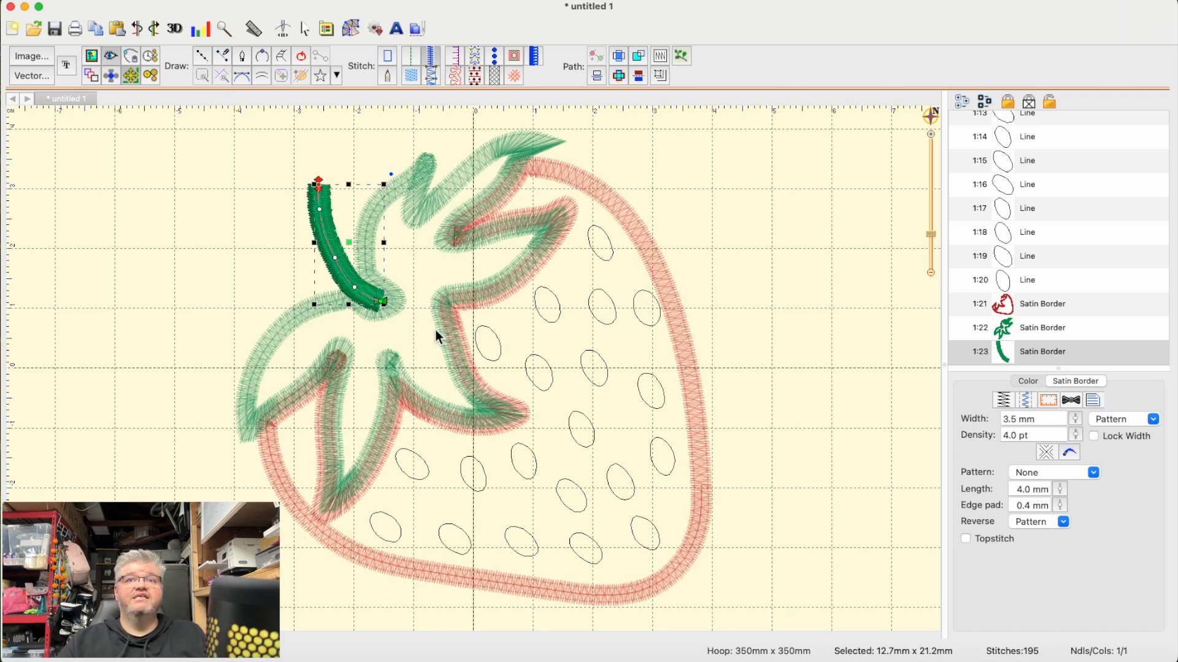
# - Set the stem's open-shape line thickness to style 2, the tapered profile
pyautogui.click(1075, 457)
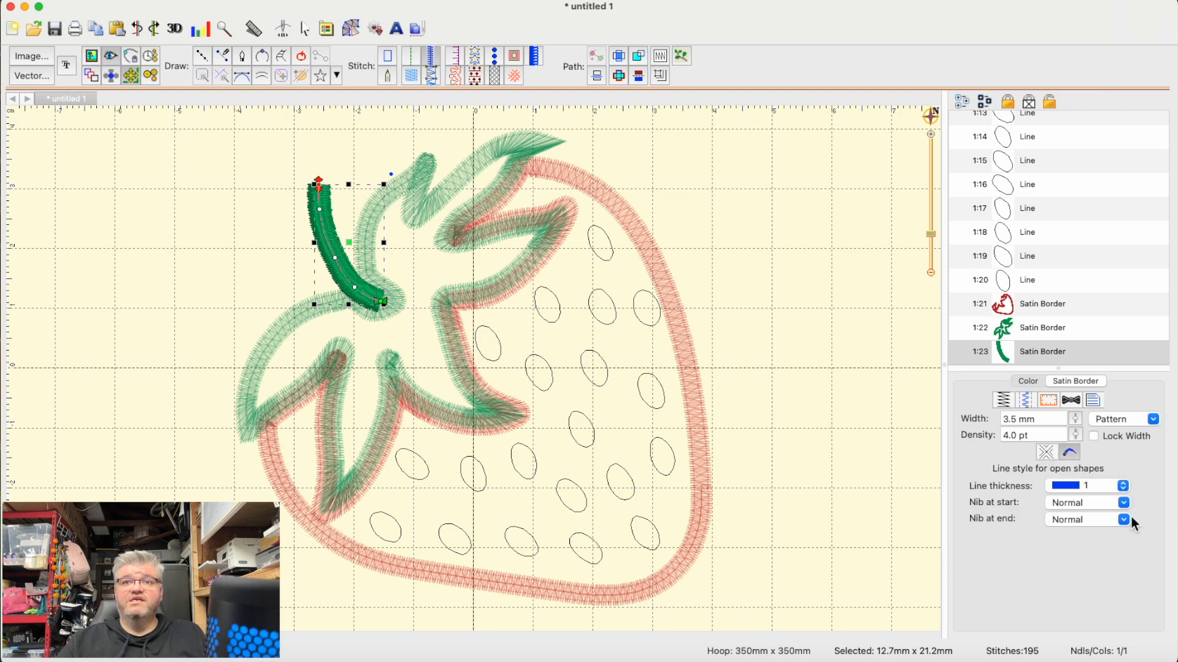
pyautogui.click(1122, 487)
pyautogui.click(1086, 511)
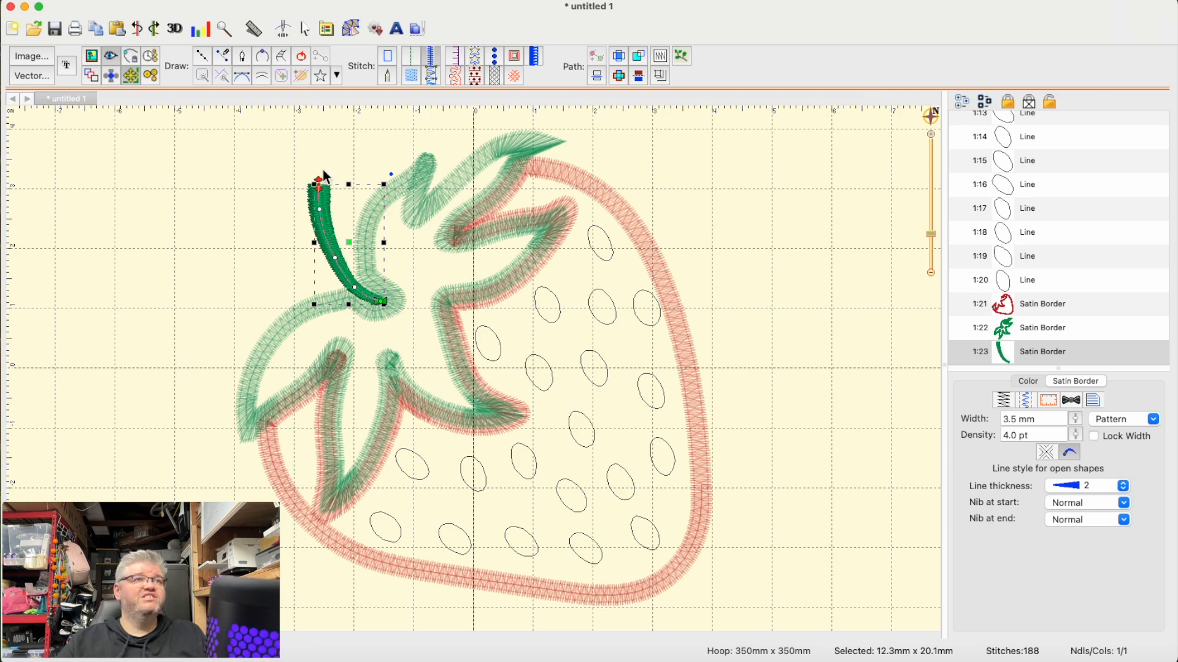
# - Try the Rounded and Pointed nibs at the stem's start, and set it back to Normal
pyautogui.click(1048, 452)
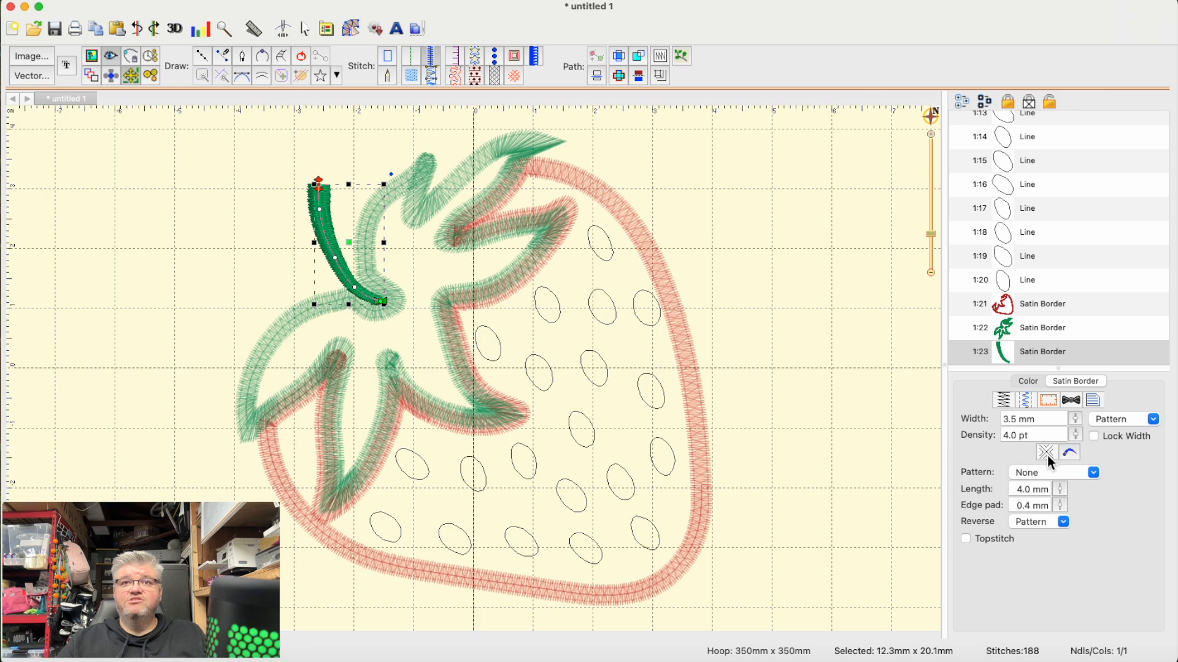
pyautogui.click(1069, 454)
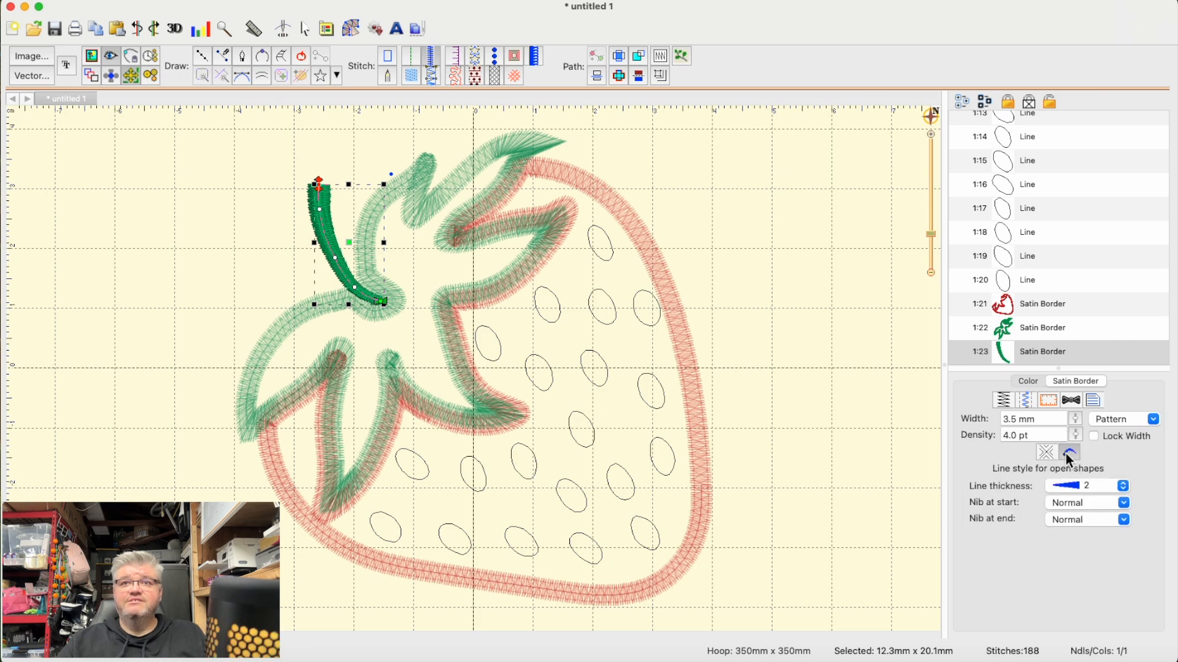
pyautogui.click(1123, 503)
pyautogui.click(1098, 533)
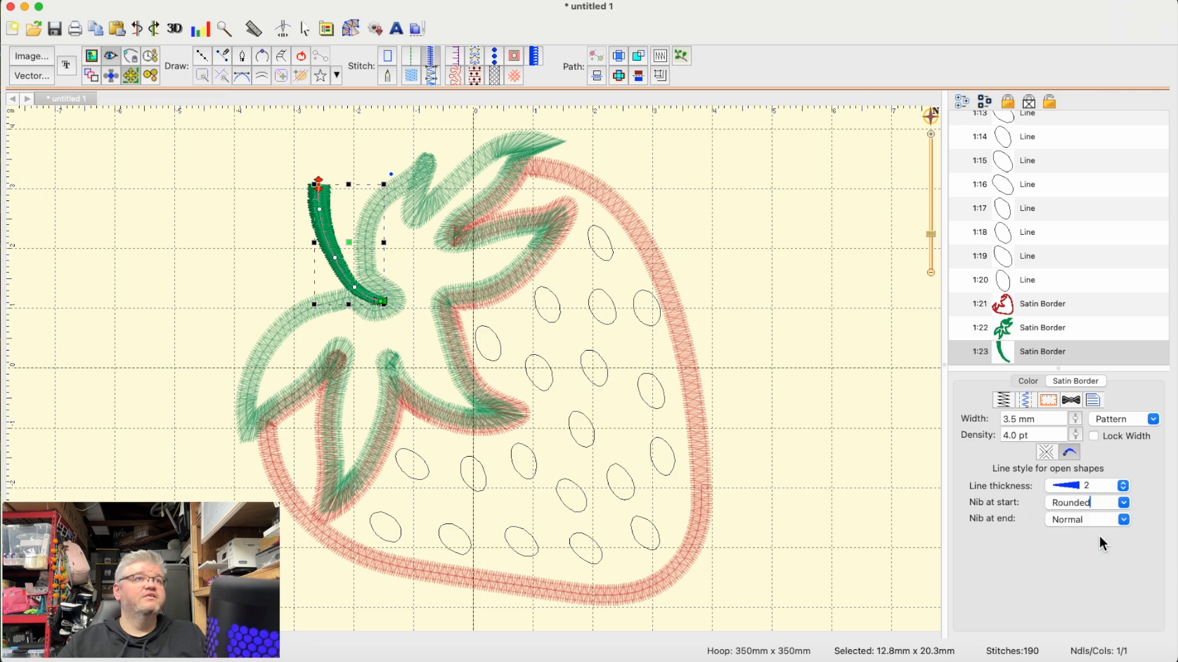
pyautogui.click(1123, 503)
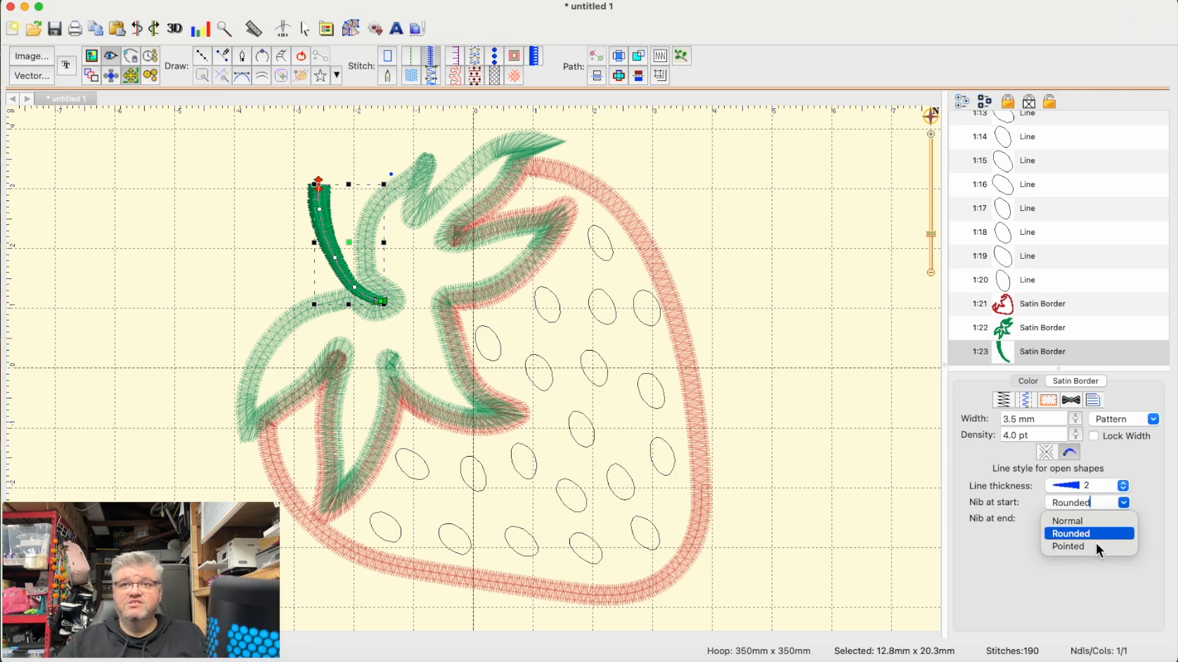
pyautogui.click(1097, 547)
pyautogui.click(1124, 504)
pyautogui.click(1084, 521)
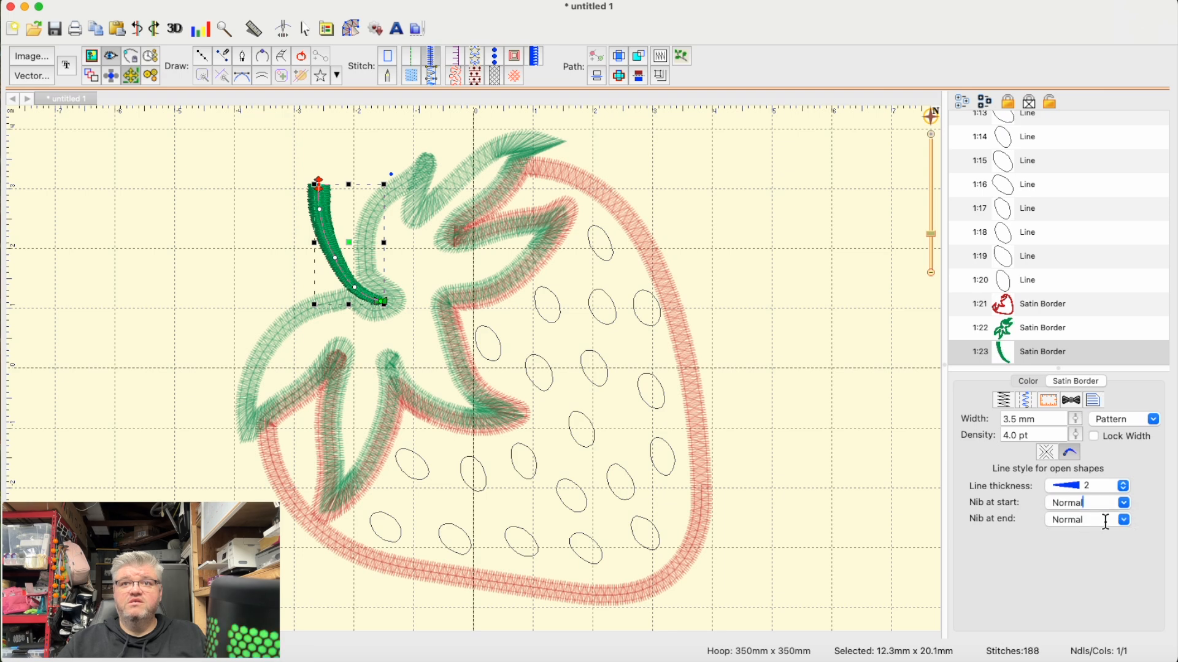
# - Set the nib at the stem's end to Rounded and deselect the stem
pyautogui.click(1123, 520)
pyautogui.click(1080, 551)
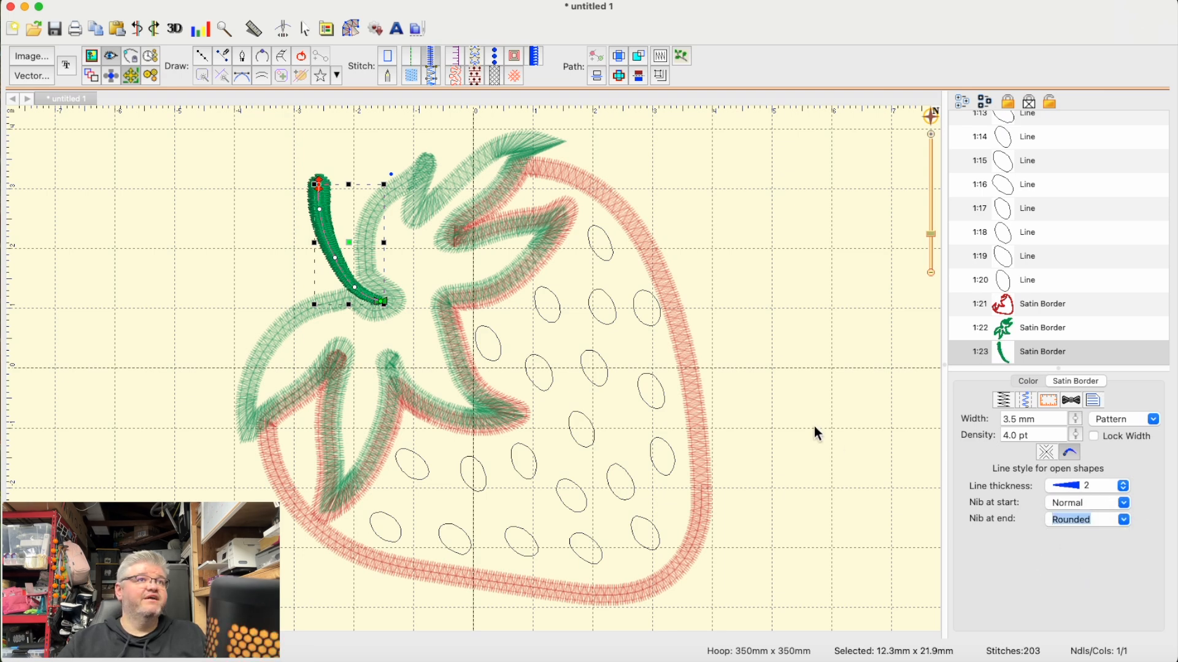
pyautogui.click(834, 411)
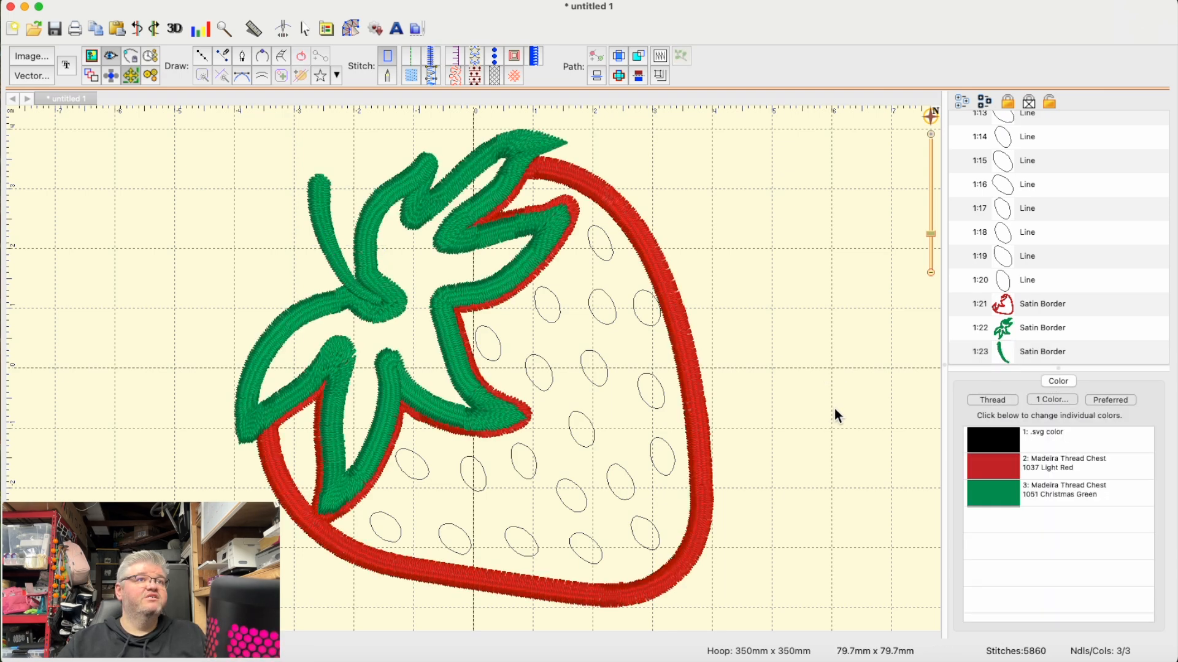
# - Nudge the stem slightly up and to the left of the leaf junction
pyautogui.click(331, 227)
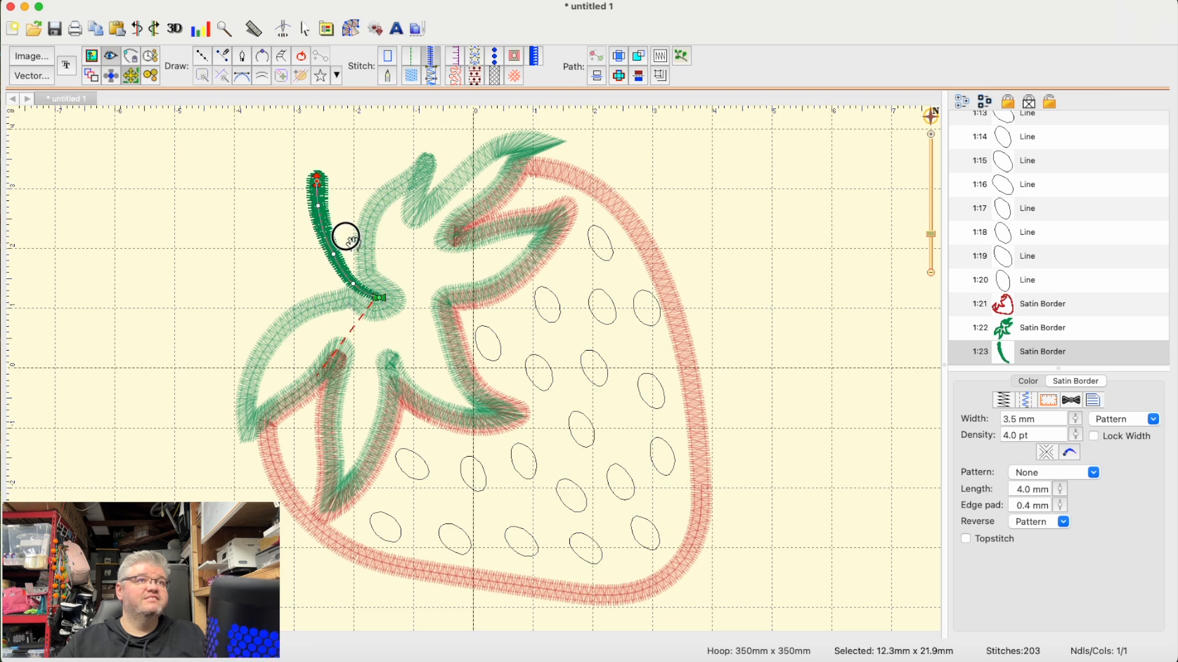
pyautogui.moveTo(346, 238); pyautogui.dragTo(344, 237)
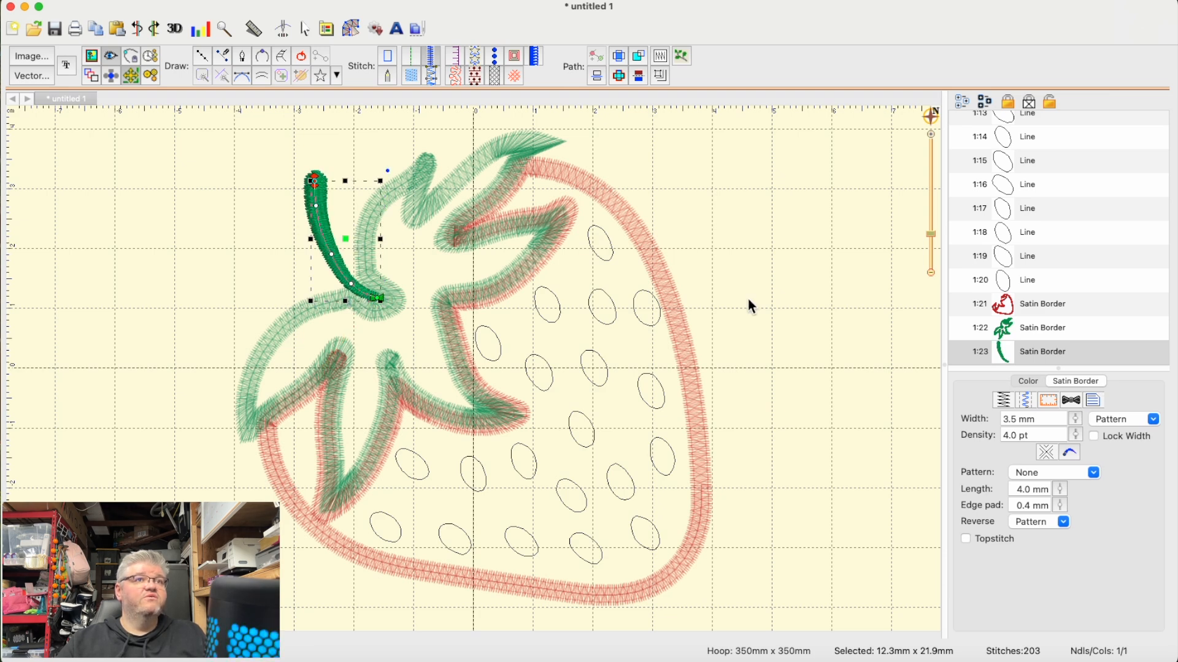
pyautogui.click(791, 315)
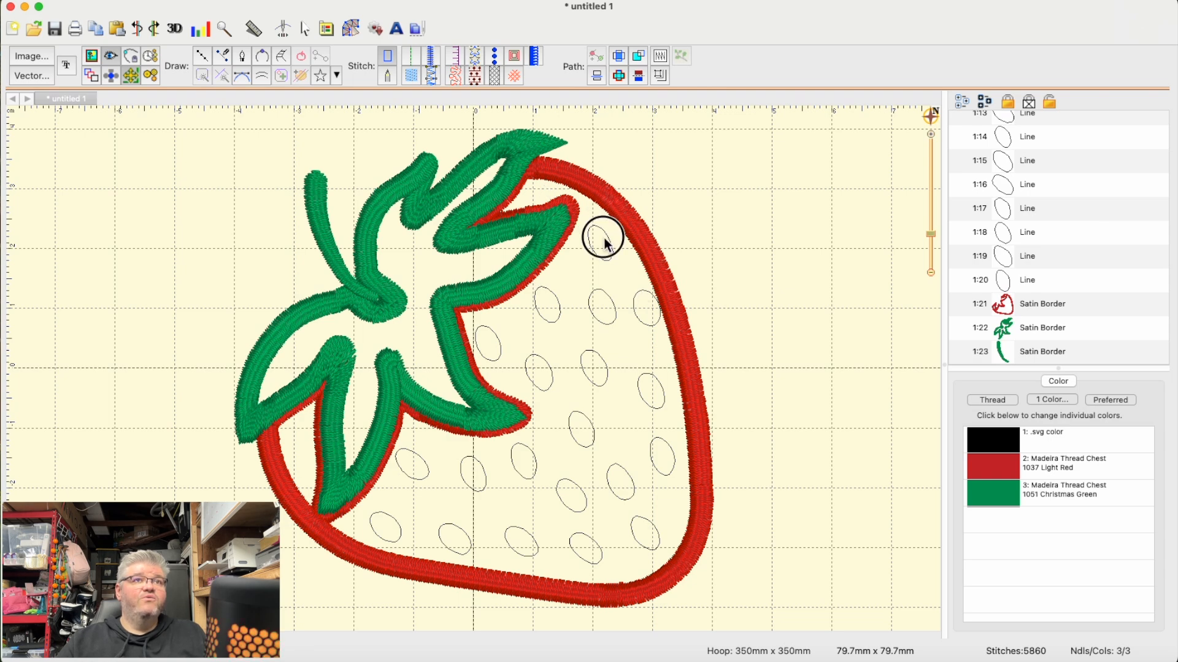
# - Select all the seed outlines inside the berry and convert them to column stitches
pyautogui.click(1041, 278)
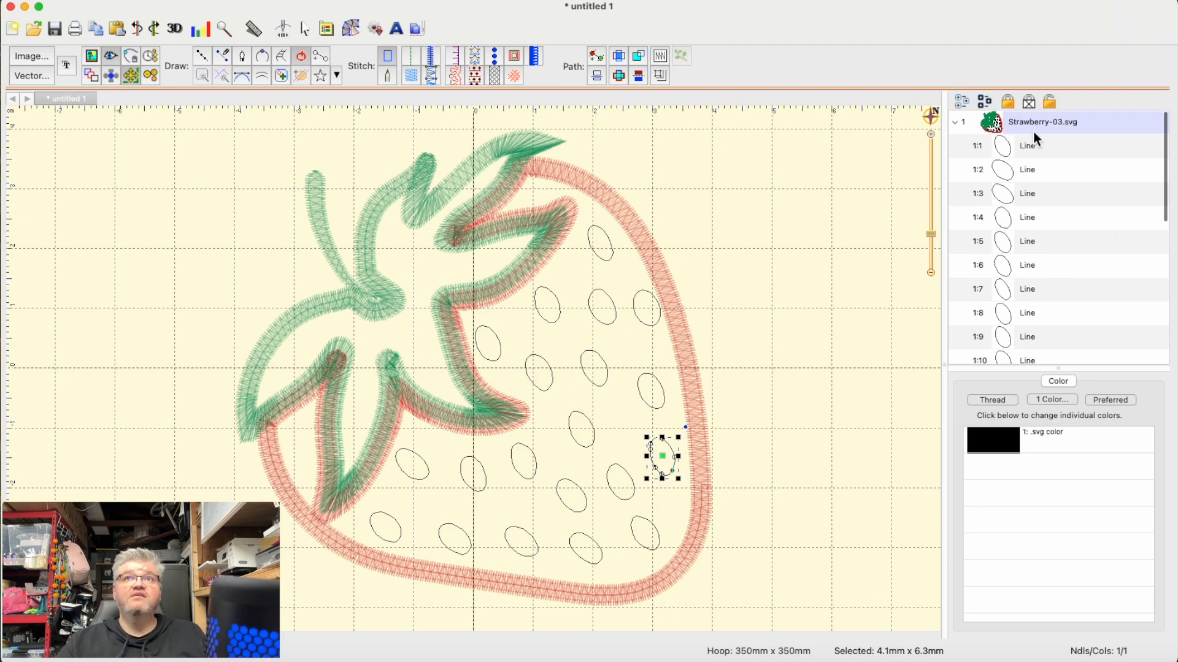
pyautogui.keyDown('shift'); pyautogui.click(1032, 147); pyautogui.keyUp('shift')
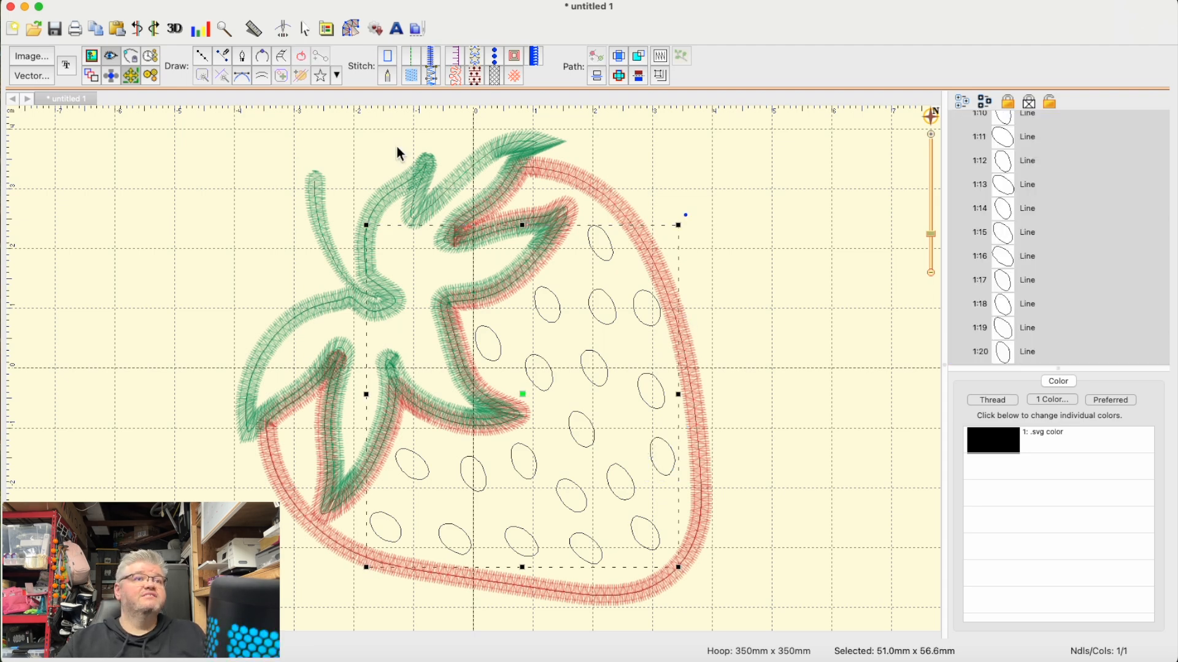
pyautogui.click(430, 75)
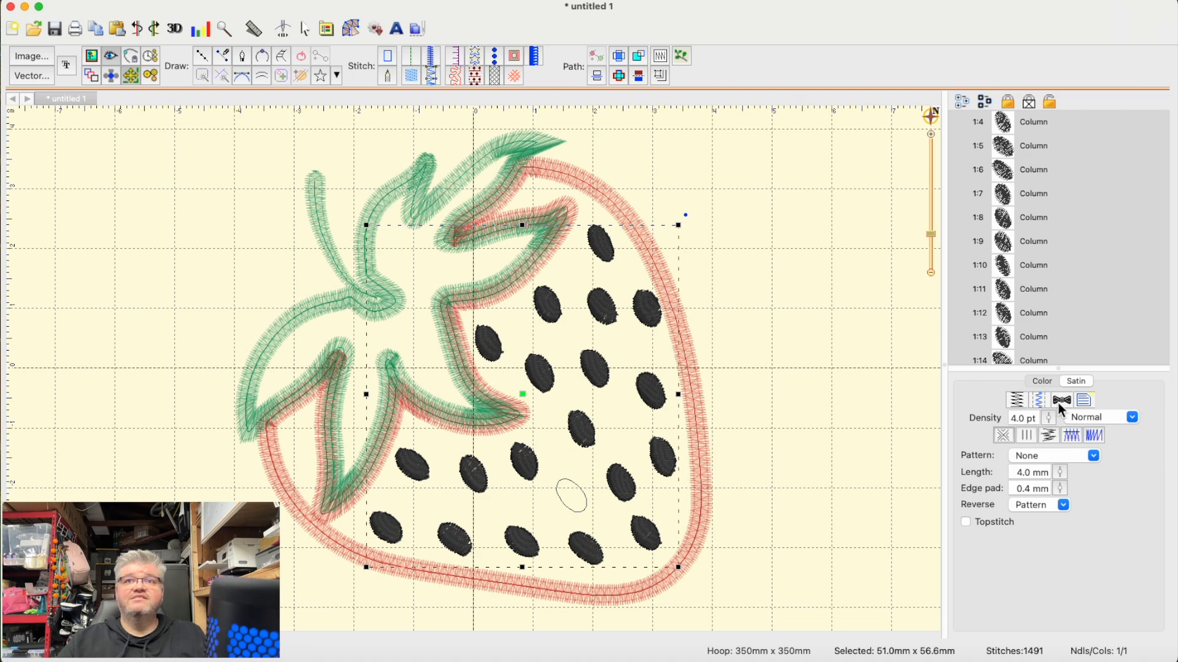
# - Try 1147 Christmas Red on the seeds, and settle on Madeira Thread Chest 1037 Light Red from the current page's palette
pyautogui.click(1045, 382)
pyautogui.doubleClick(1009, 437)
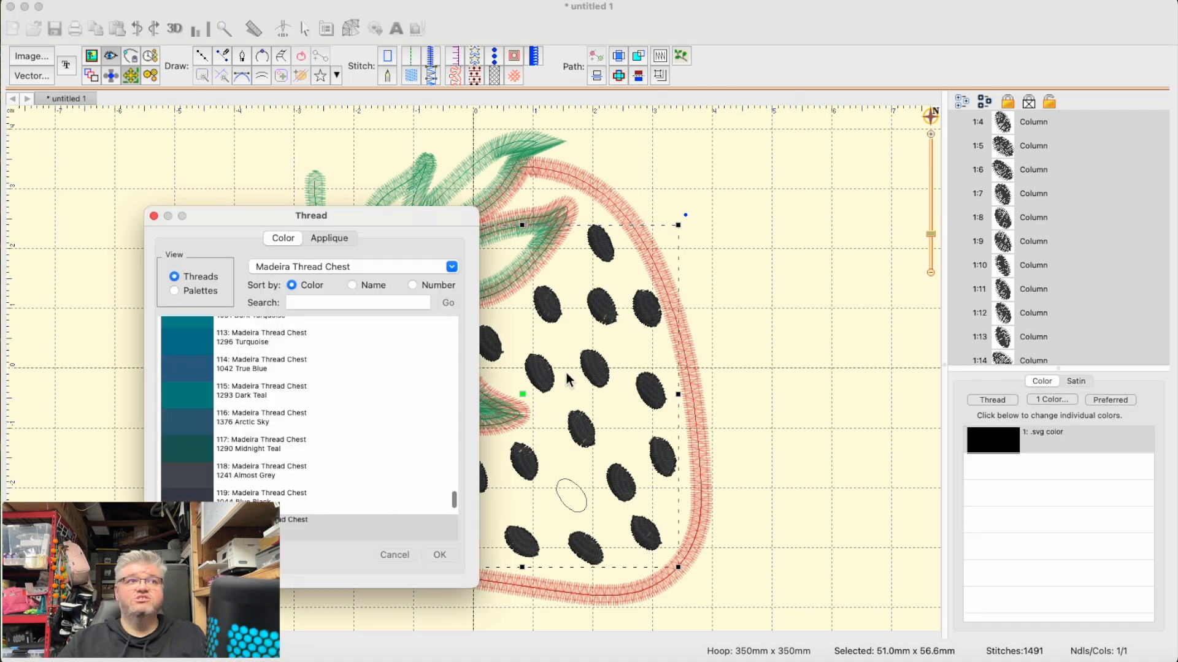
pyautogui.scroll(5, 252, 457)
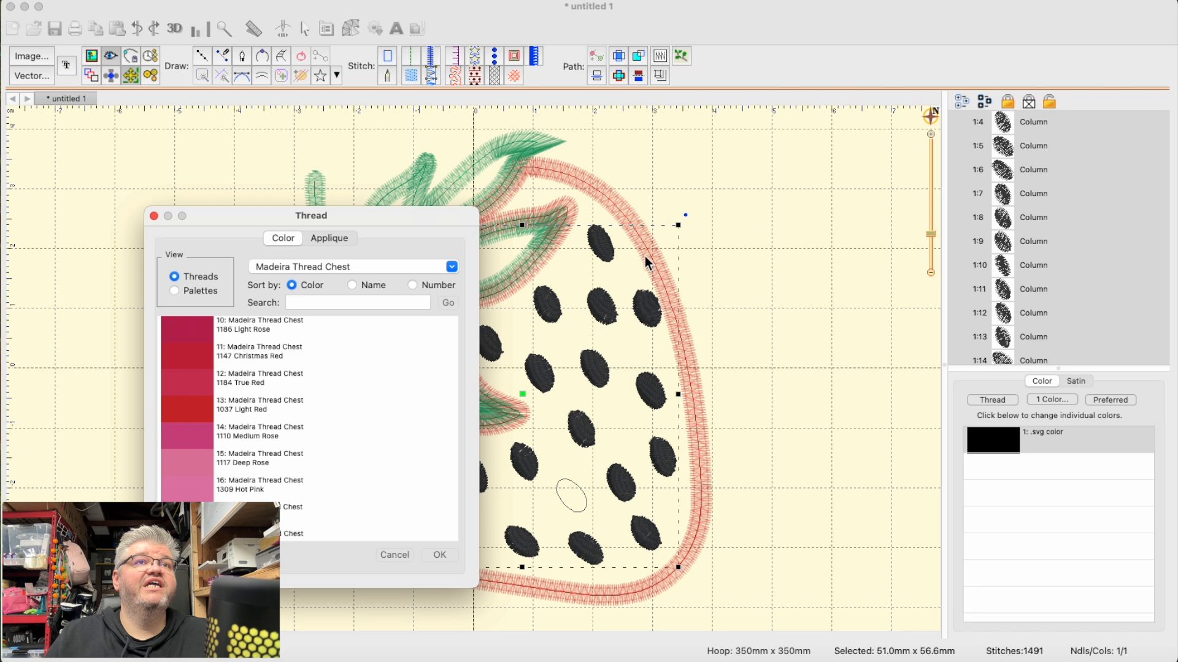
pyautogui.click(192, 355)
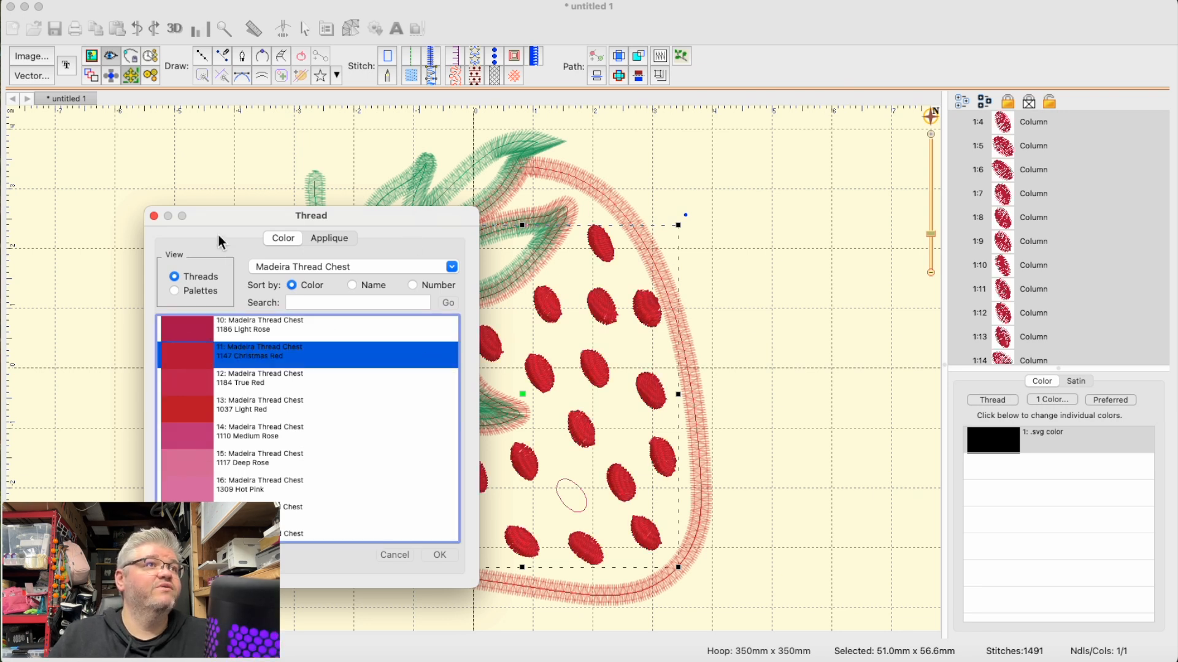
pyautogui.click(200, 292)
pyautogui.click(209, 357)
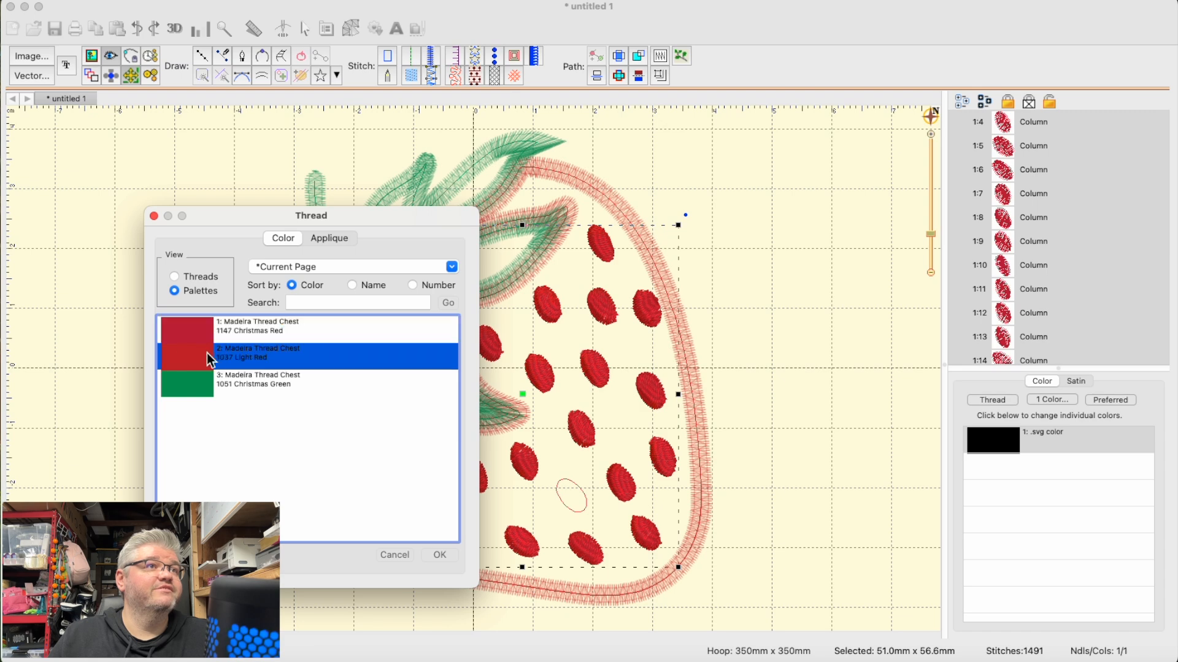
pyautogui.click(439, 555)
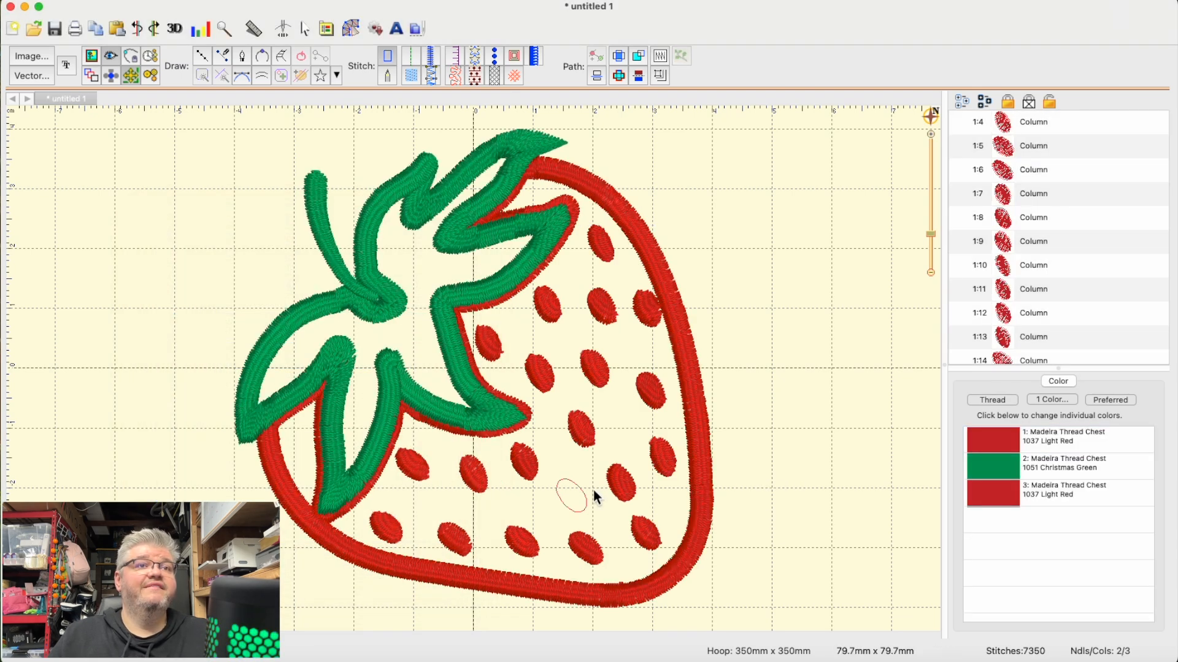
# - Delete the unstitched seed outline in the lower middle of the berry and move the seed on its left toward the gap
pyautogui.click(560, 493)
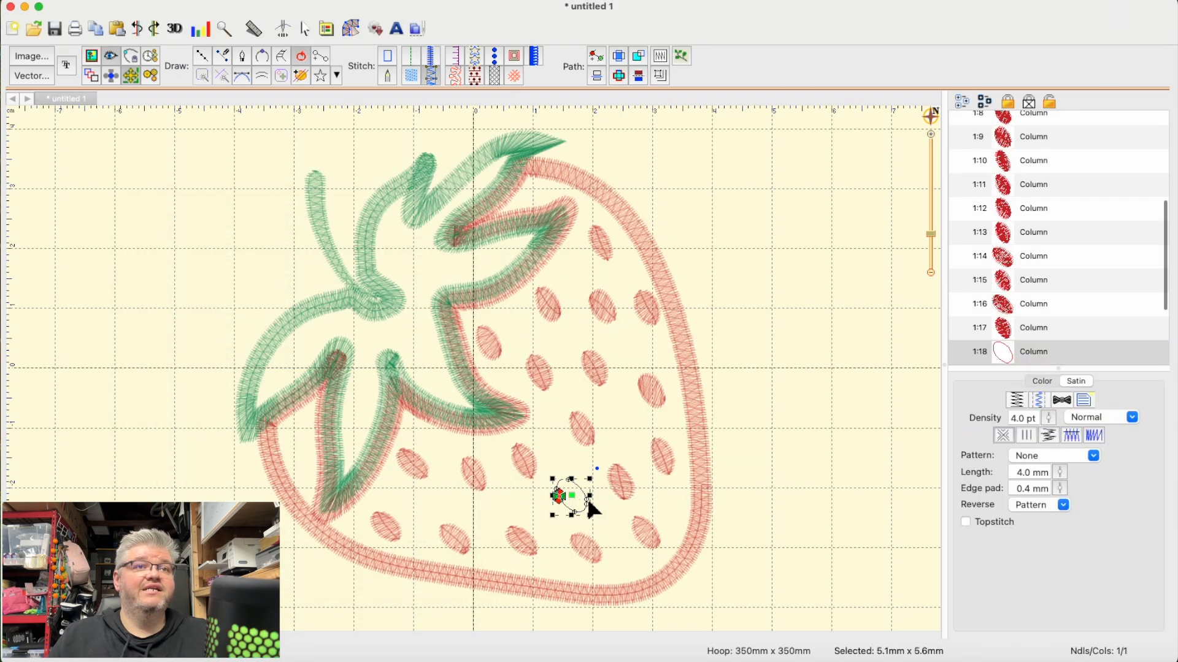
pyautogui.click(744, 419)
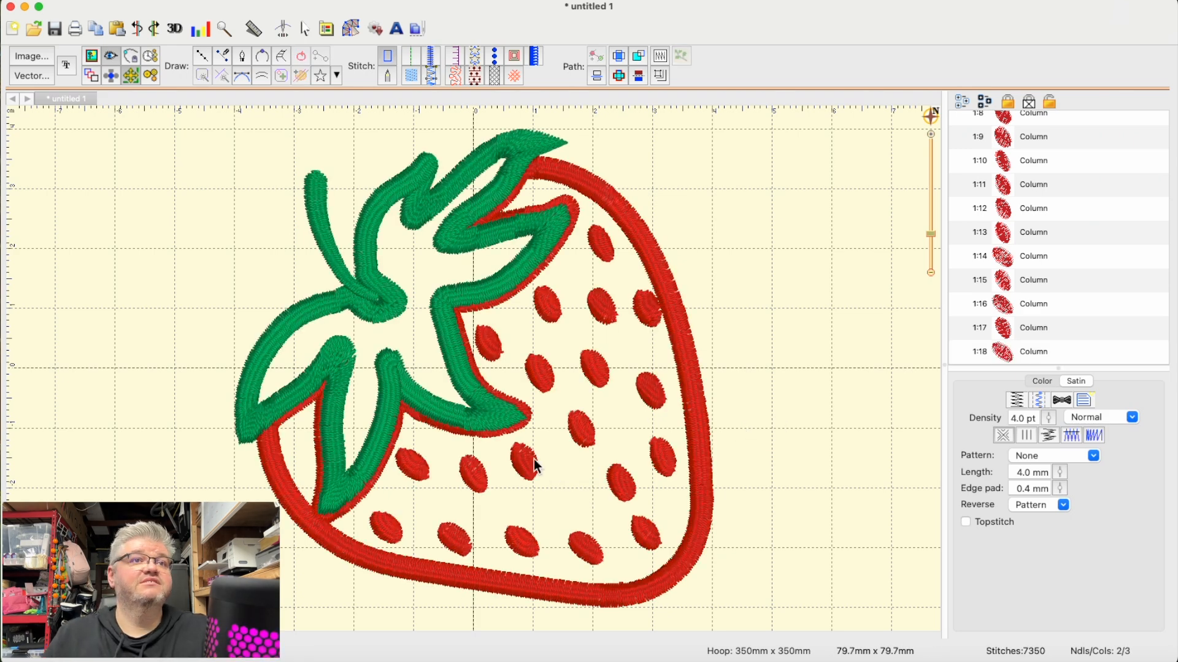
pyautogui.moveTo(526, 471); pyautogui.dragTo(555, 483)
pyautogui.click(883, 467)
# - Delete the three crowded seeds in the upper middle of the berry
pyautogui.click(542, 373)
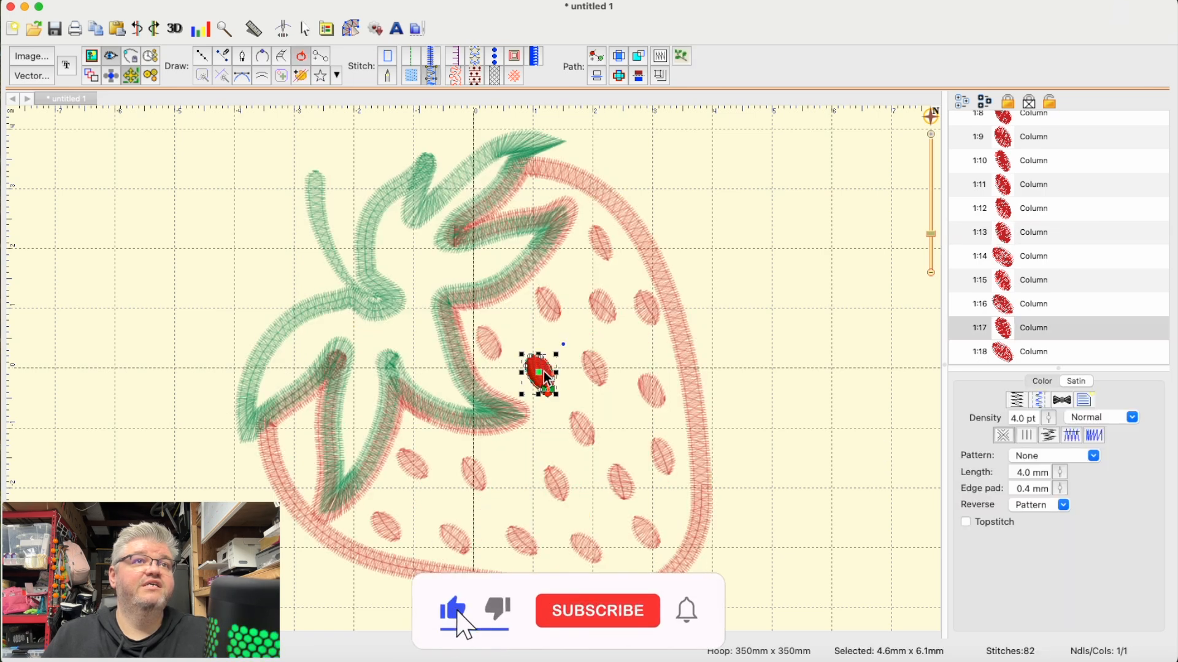
pyautogui.click(560, 376)
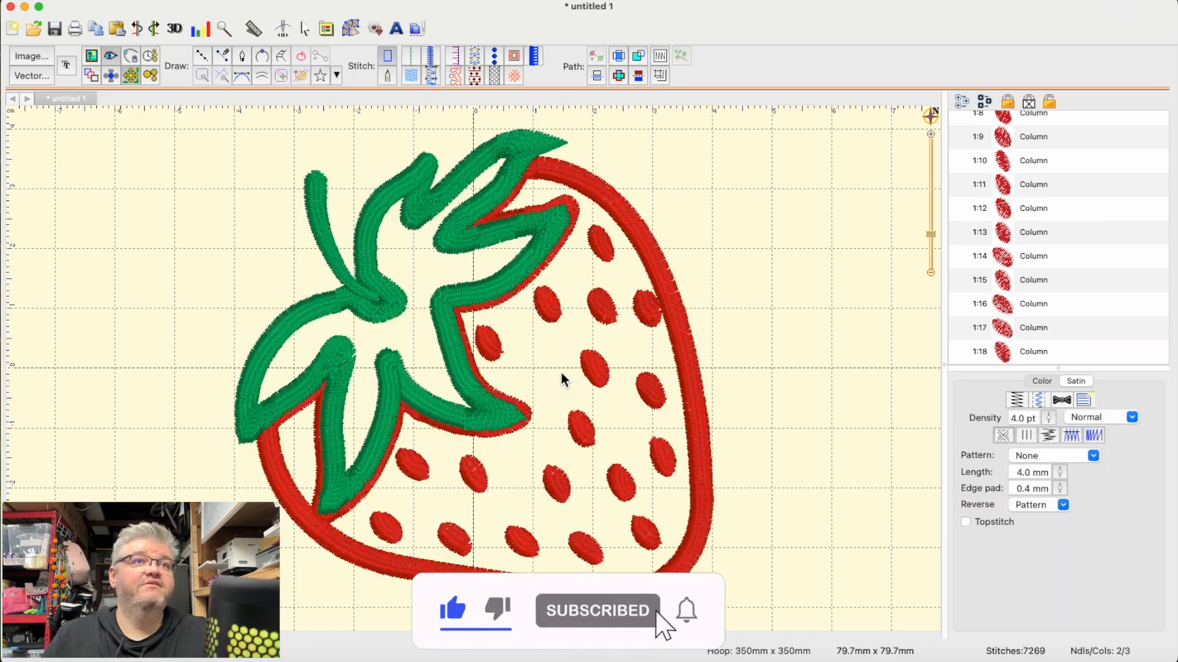
pyautogui.click(595, 371)
pyautogui.press('Delete')
pyautogui.click(605, 309)
pyautogui.press('Delete')
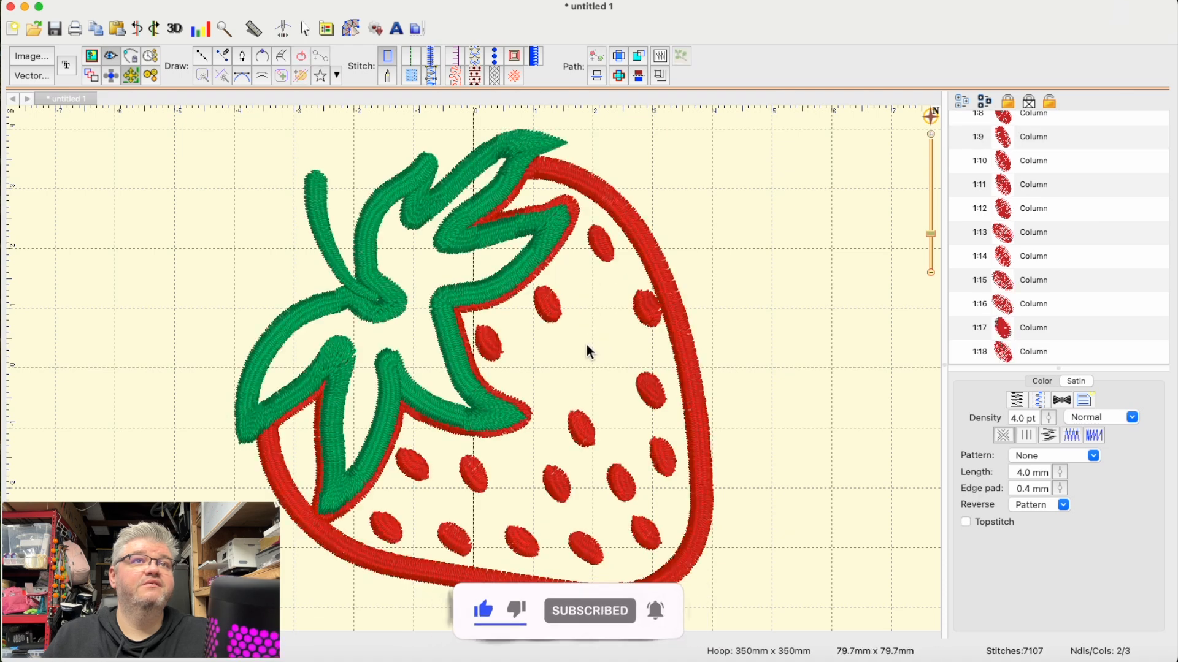
# - Move the upper seed beside the leaf down and right, and shift the seed touching the berry's right border inward
pyautogui.click(548, 302)
pyautogui.moveTo(548, 301); pyautogui.dragTo(574, 325)
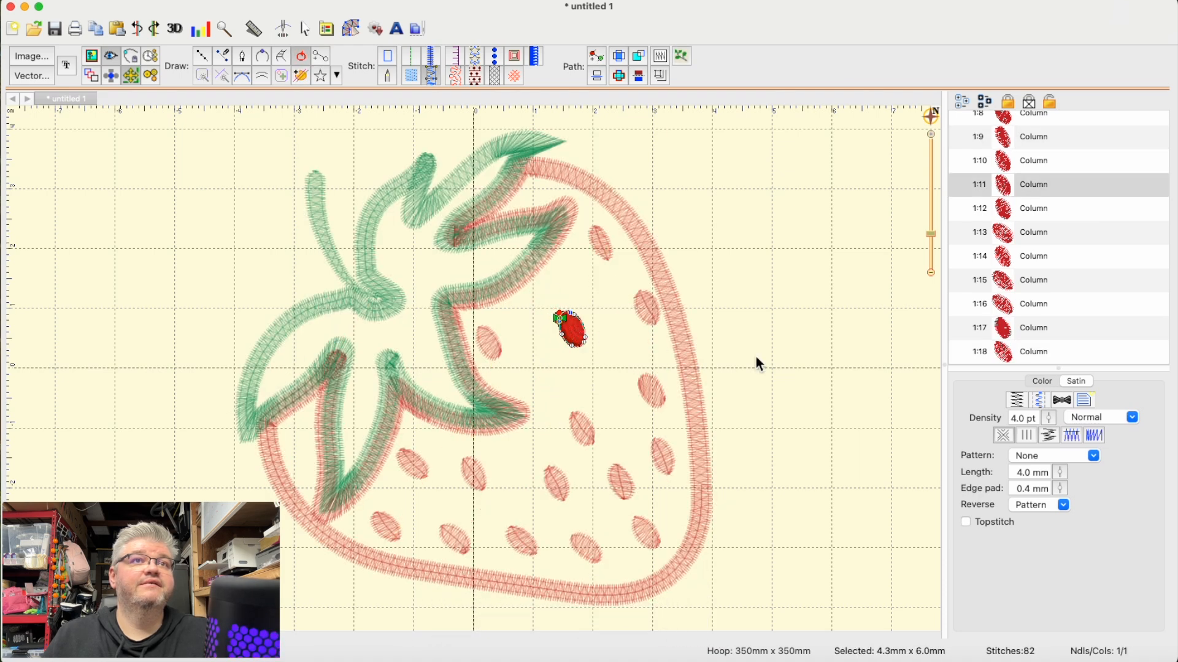
pyautogui.click(756, 355)
pyautogui.click(647, 306)
pyautogui.moveTo(647, 307); pyautogui.dragTo(634, 314)
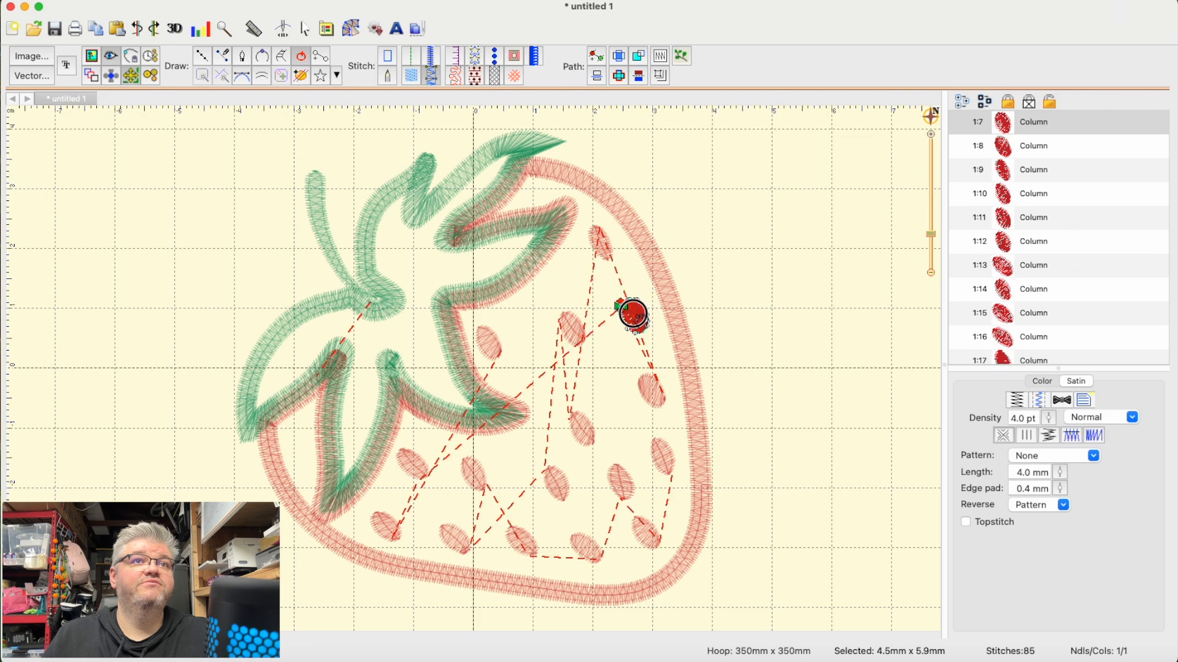
pyautogui.click(698, 429)
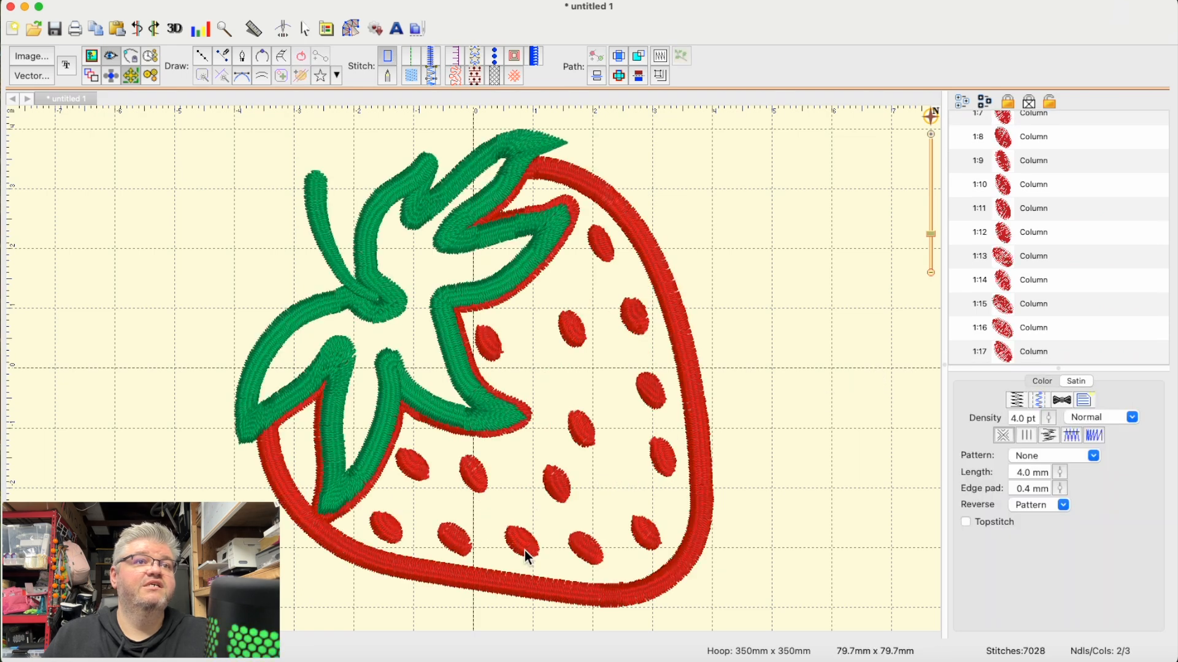
# - Delete the second seed from the left in the berry's bottom row, and shift the seed above it and the leftmost bottom seed to the right
pyautogui.click(465, 538)
pyautogui.moveTo(455, 539); pyautogui.dragTo(486, 476)
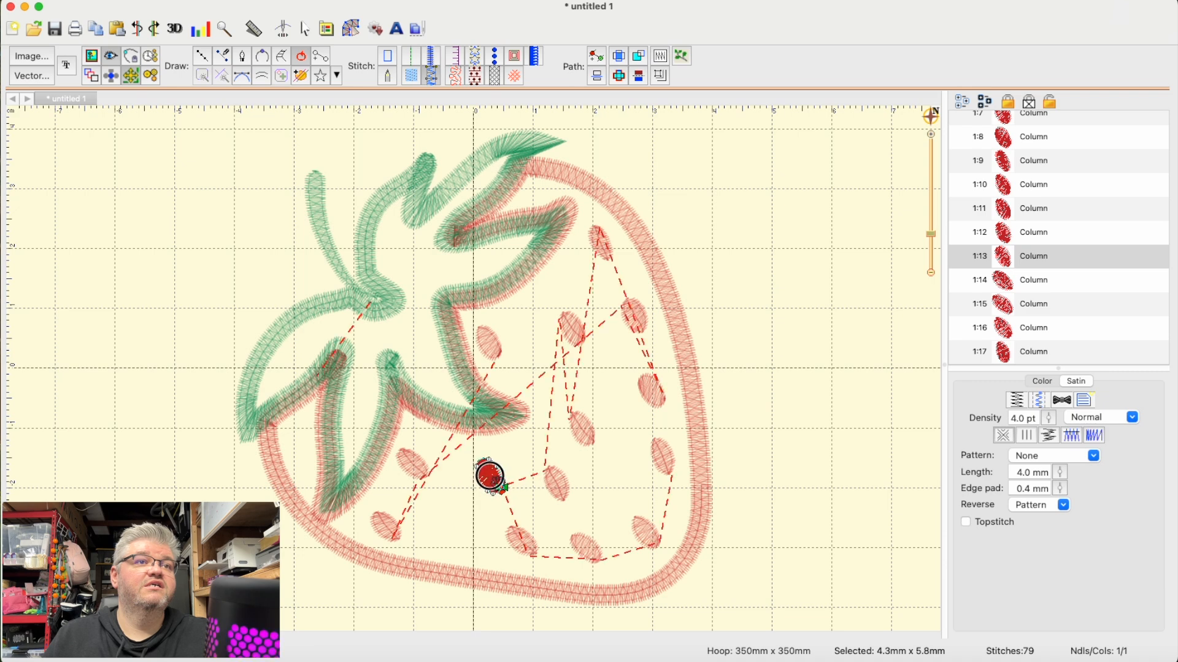
pyautogui.click(387, 526)
pyautogui.moveTo(386, 526); pyautogui.dragTo(438, 526)
pyautogui.click(767, 563)
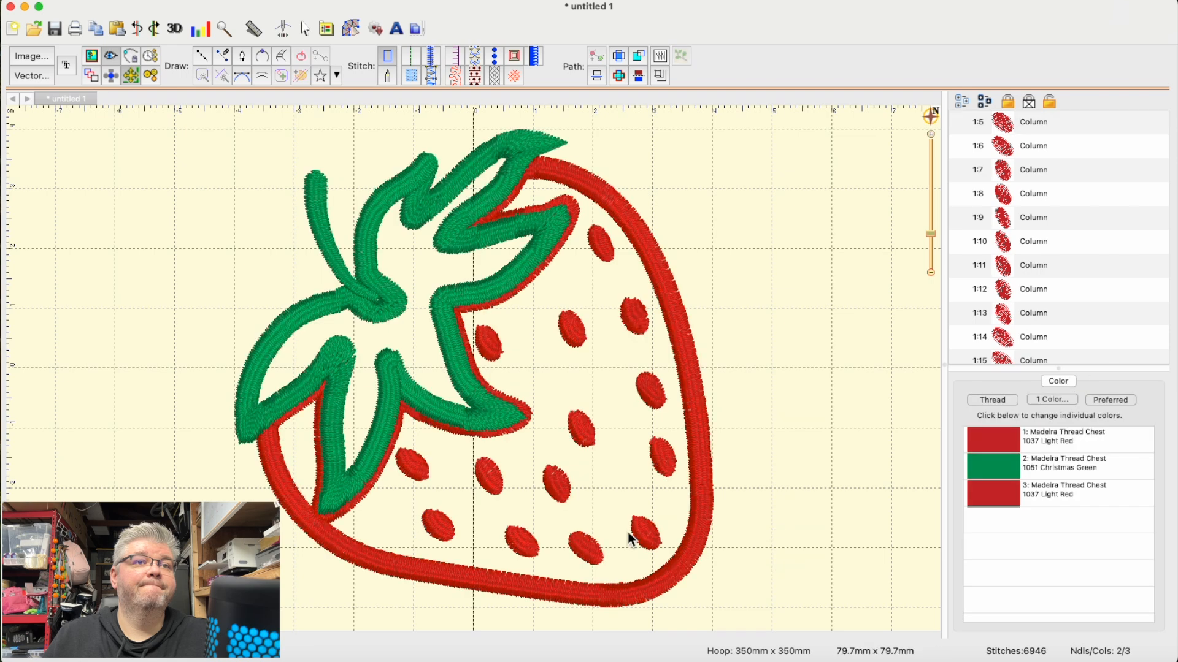
# - Delete the seed in the lower middle of the berry and move the bottom-row seed below it up into the gap
pyautogui.click(560, 489)
pyautogui.press('Delete')
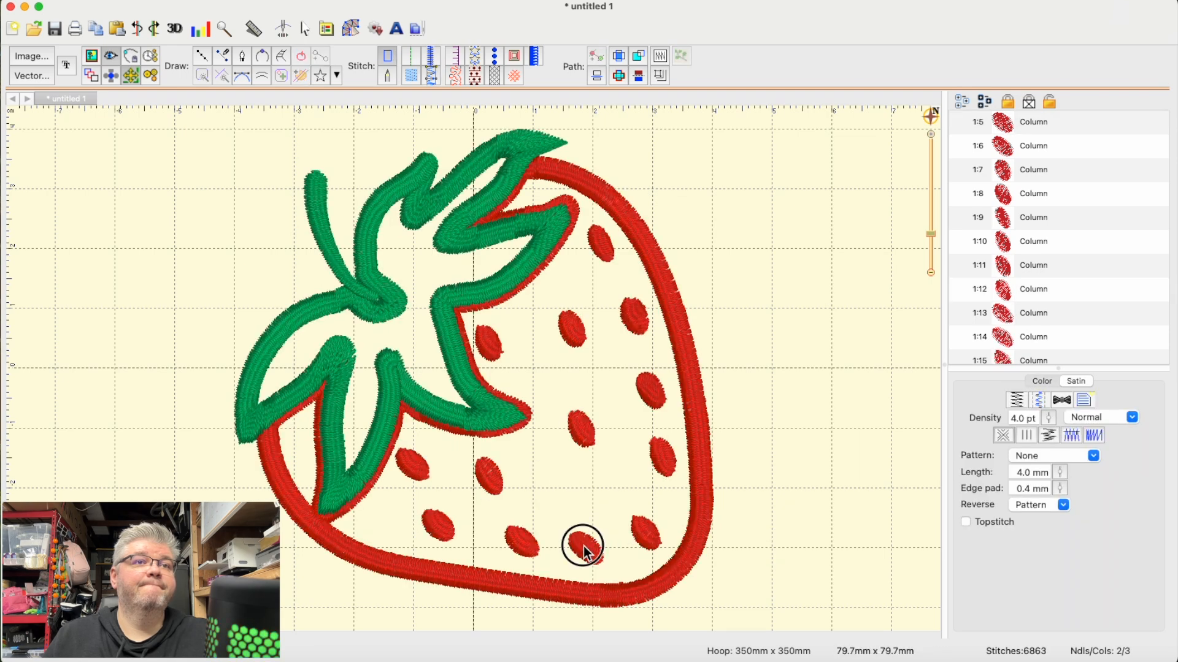
pyautogui.click(582, 549)
pyautogui.moveTo(583, 549); pyautogui.dragTo(578, 508)
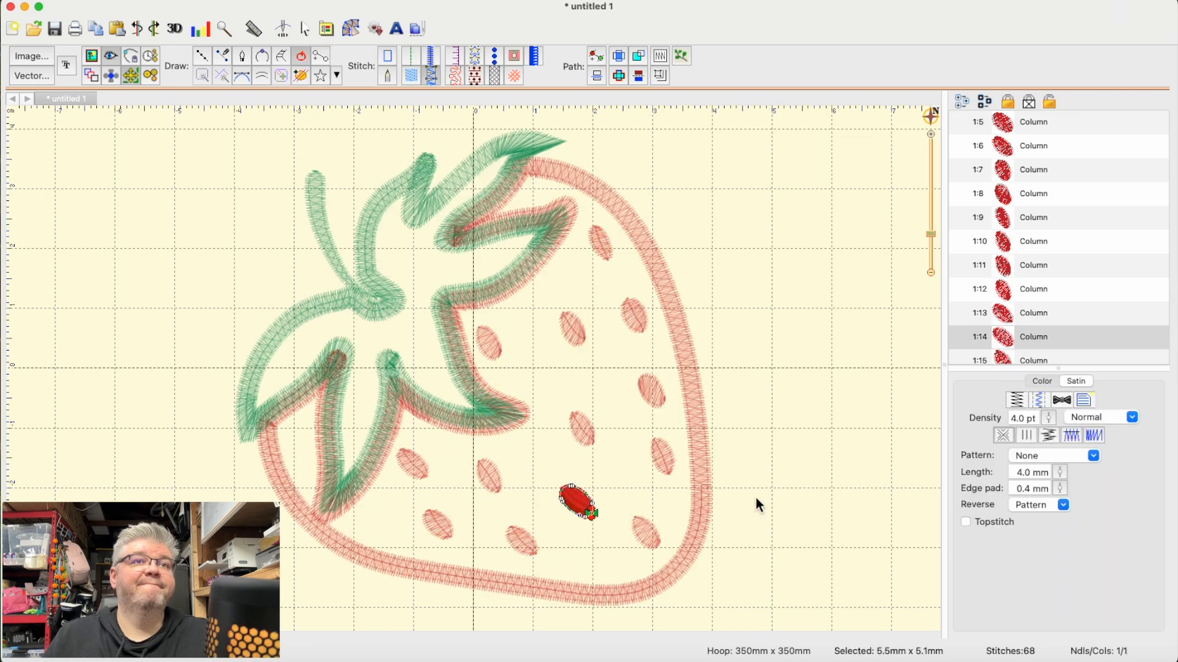
pyautogui.click(756, 504)
# - Delete the middle seed nearest the berry's right border and move the central seed up and right toward the gap
pyautogui.click(652, 393)
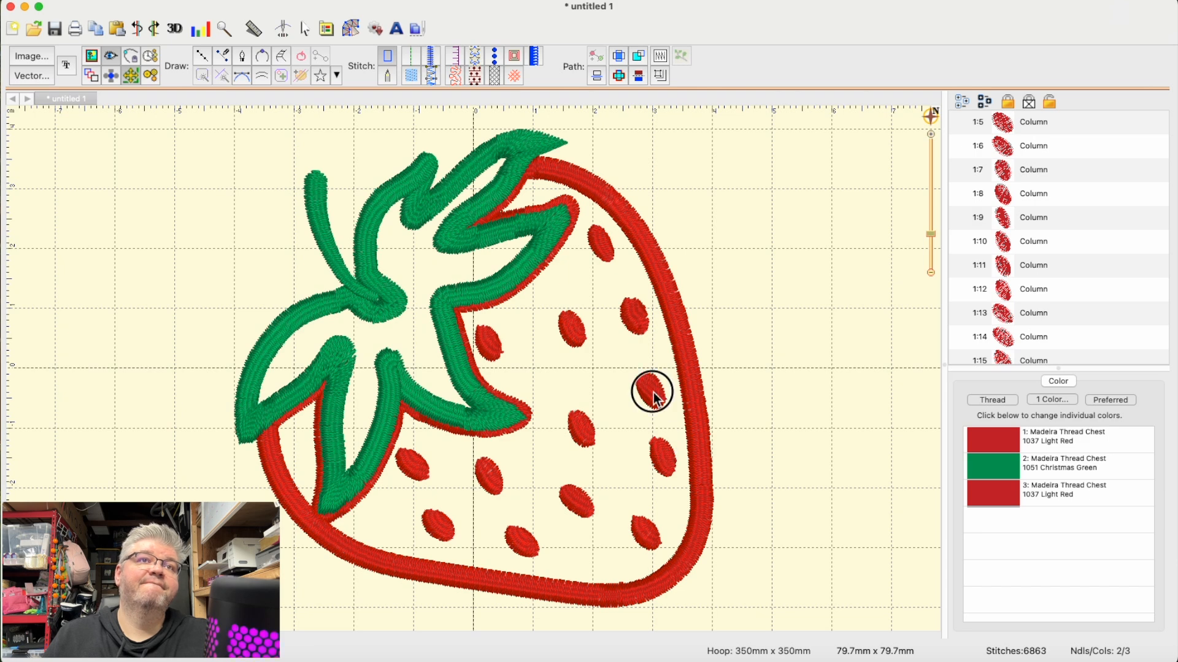
pyautogui.press('Delete')
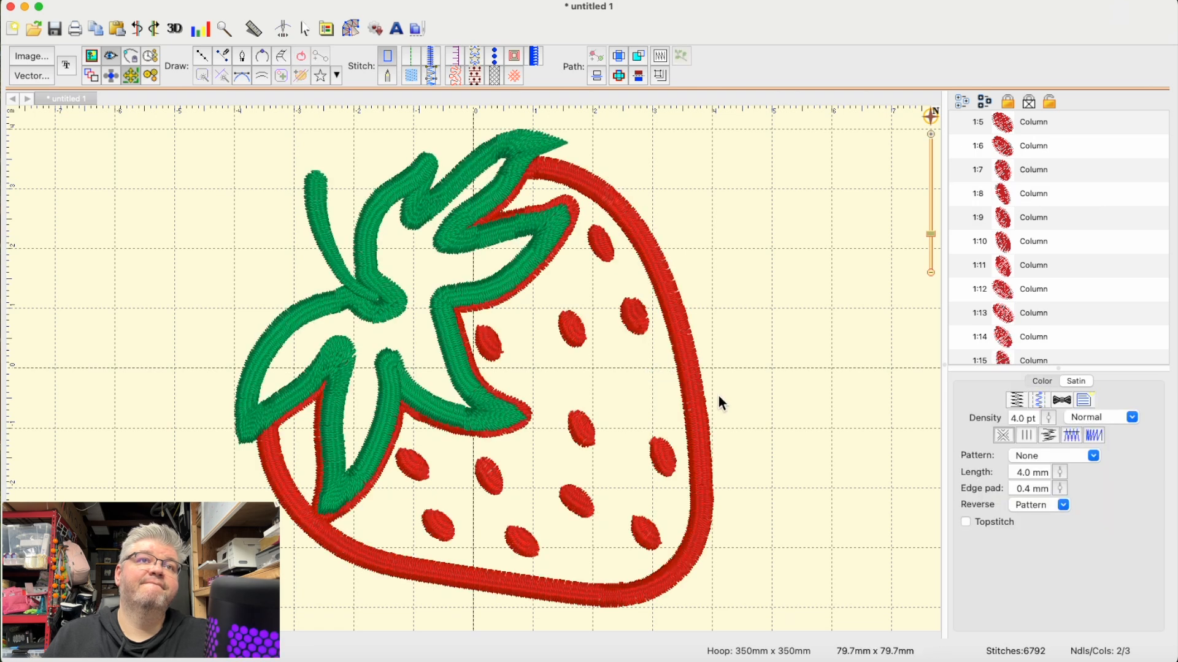
pyautogui.click(583, 410)
pyautogui.moveTo(583, 410); pyautogui.dragTo(607, 393)
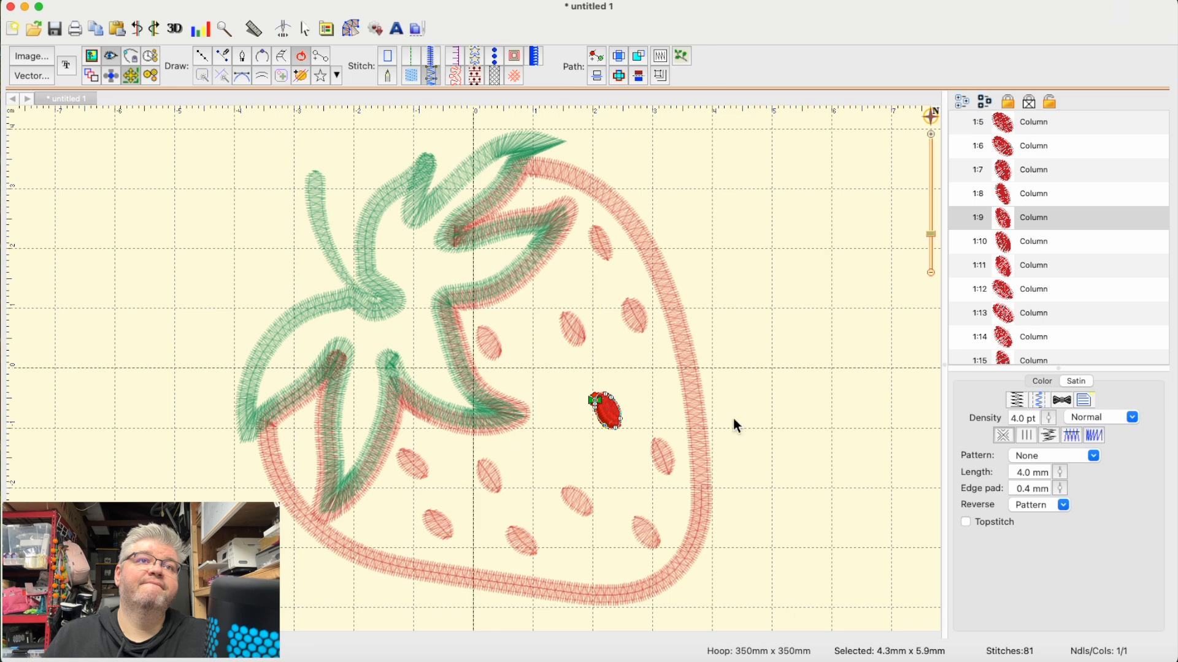
pyautogui.click(784, 470)
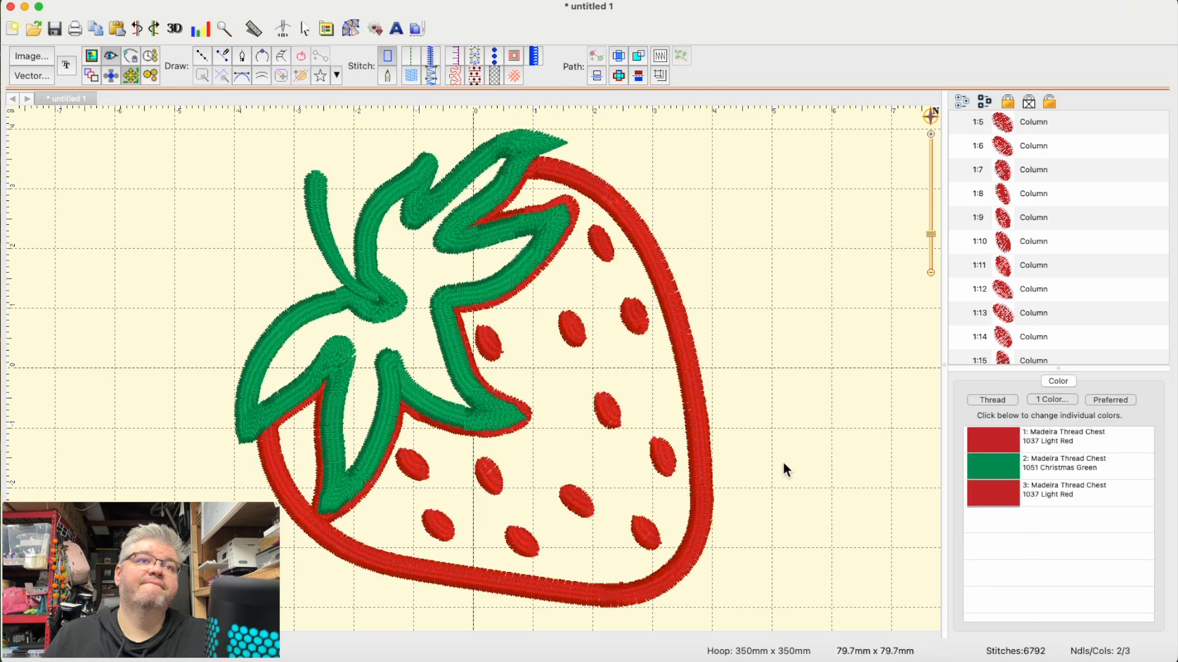
# - Move the seed beside the leaf down to the berry's center, and shift the upper-middle seed left toward the leaf
pyautogui.click(489, 341)
pyautogui.moveTo(489, 340); pyautogui.dragTo(570, 446)
pyautogui.click(886, 425)
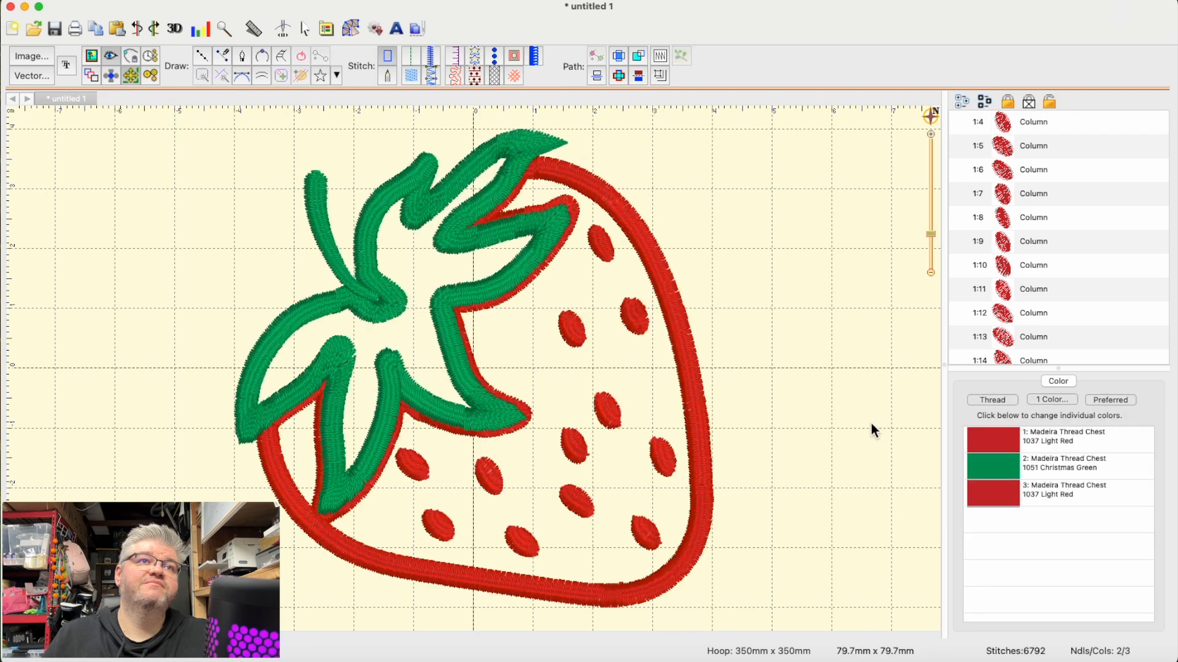
pyautogui.click(573, 329)
pyautogui.moveTo(573, 328); pyautogui.dragTo(544, 333)
pyautogui.click(744, 332)
# - Move the middle-right seed up and right, and shift the central seed below it slightly up and right to even the spacing
pyautogui.click(614, 407)
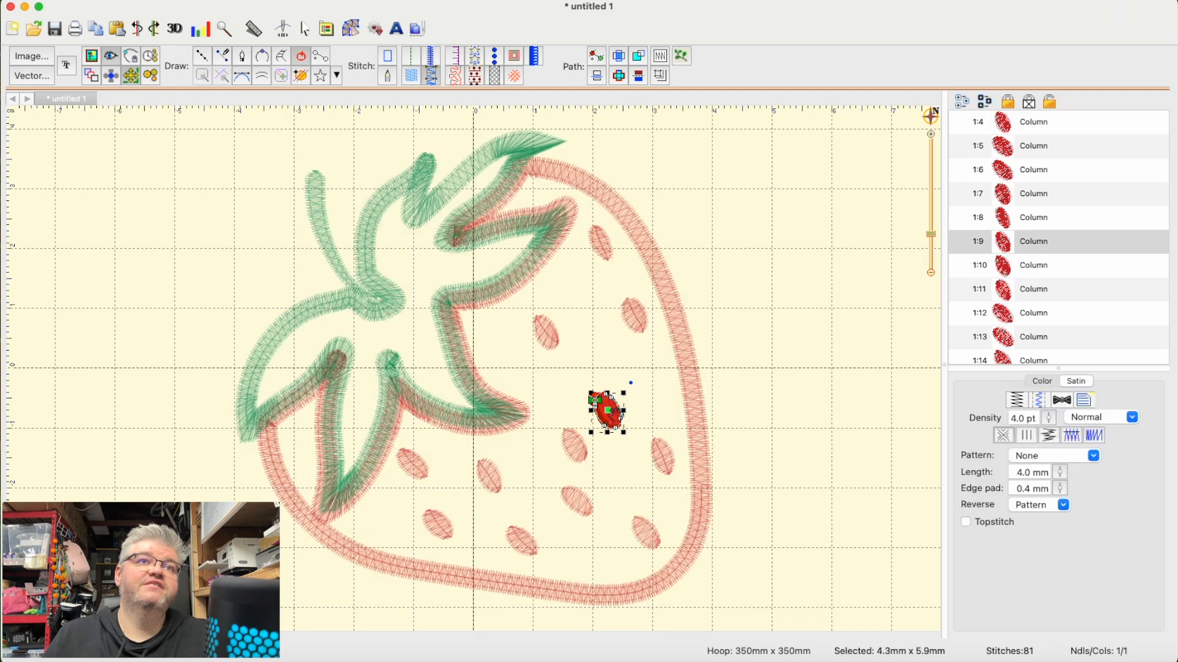
pyautogui.moveTo(613, 408); pyautogui.dragTo(623, 383)
pyautogui.click(767, 374)
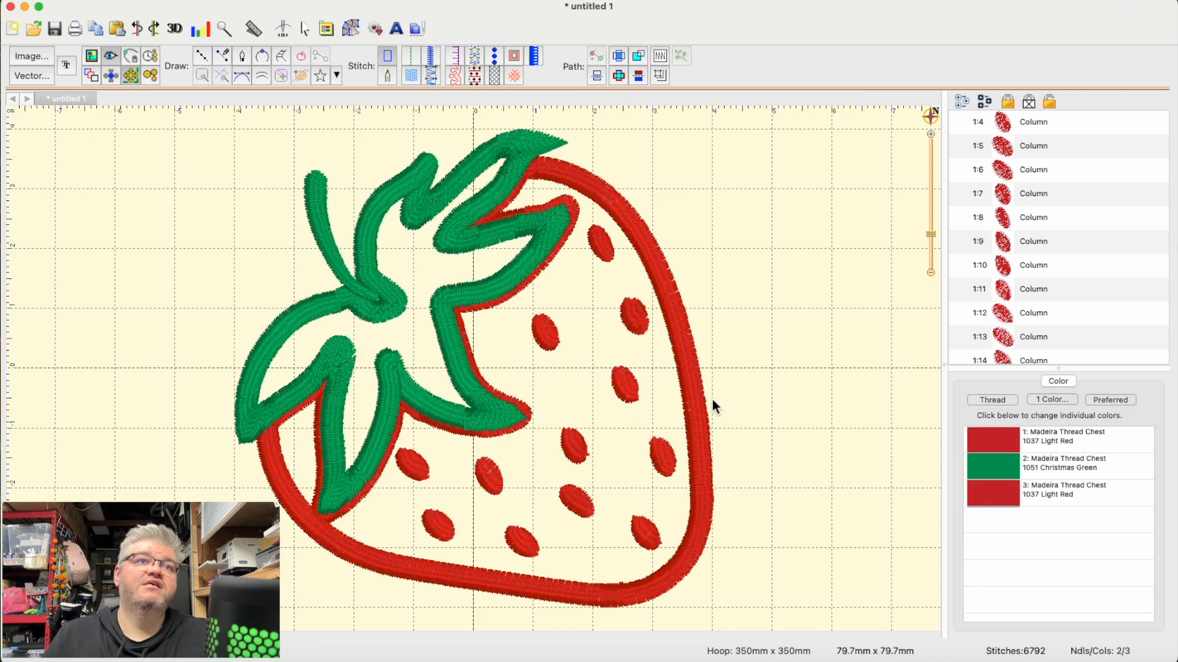
pyautogui.click(577, 447)
pyautogui.moveTo(577, 447); pyautogui.dragTo(592, 435)
pyautogui.click(850, 435)
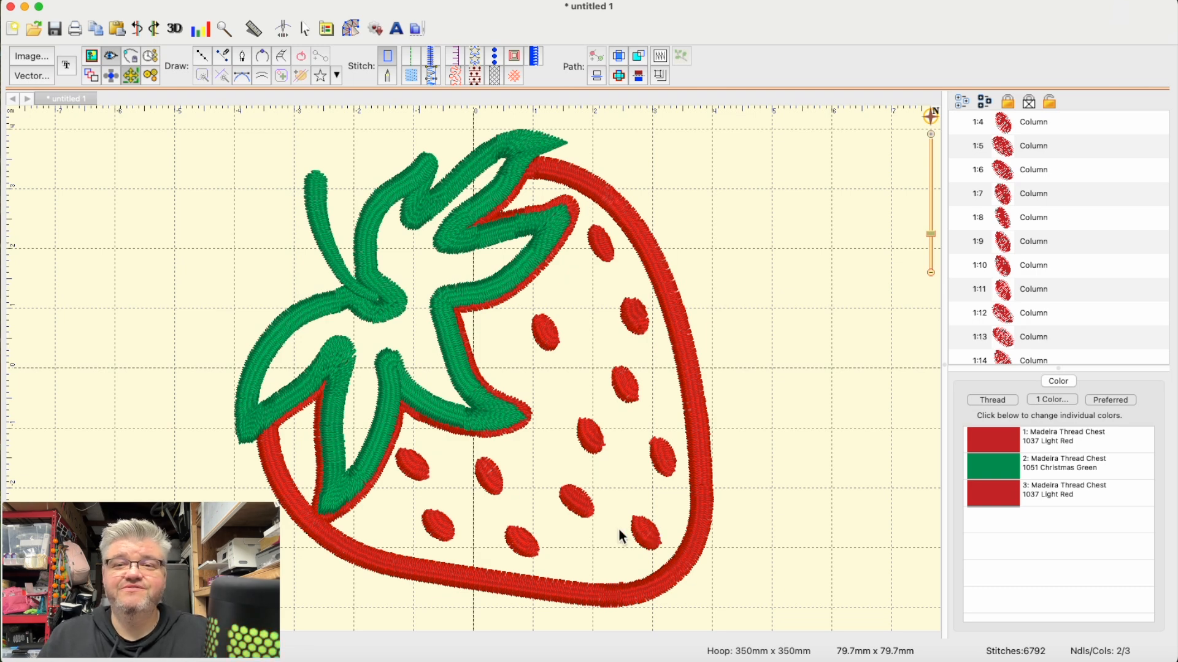
# - Shift the topmost seed slightly down and left, away from the berry's border
pyautogui.click(601, 252)
pyautogui.moveTo(601, 252); pyautogui.dragTo(595, 268)
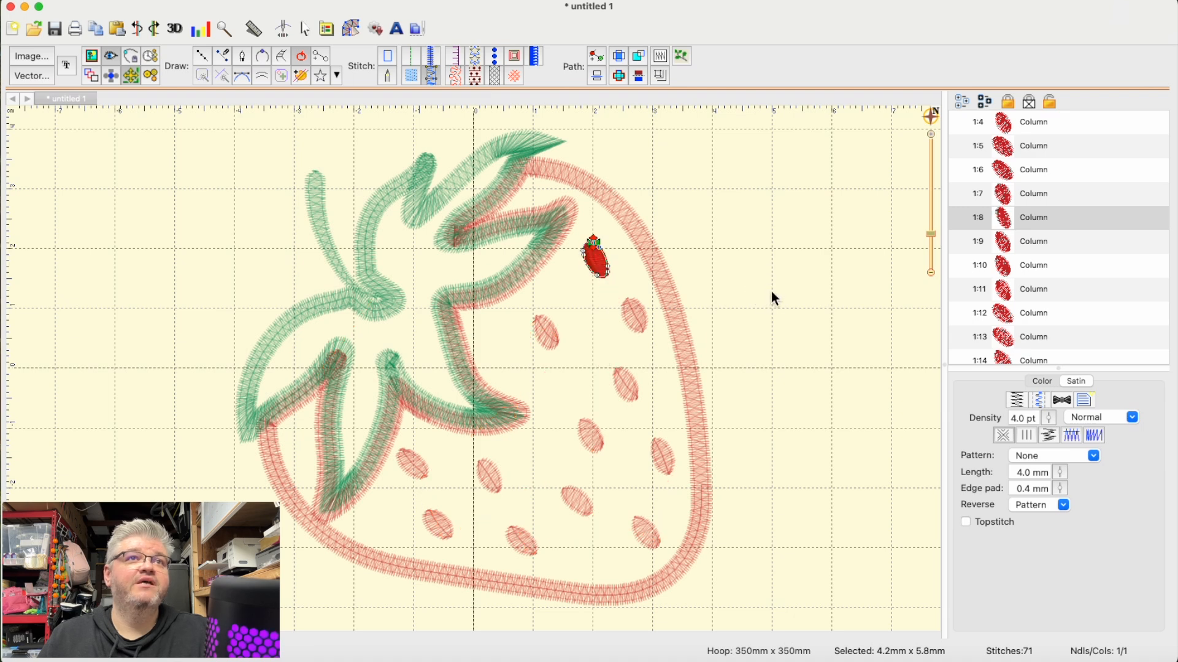
pyautogui.click(774, 297)
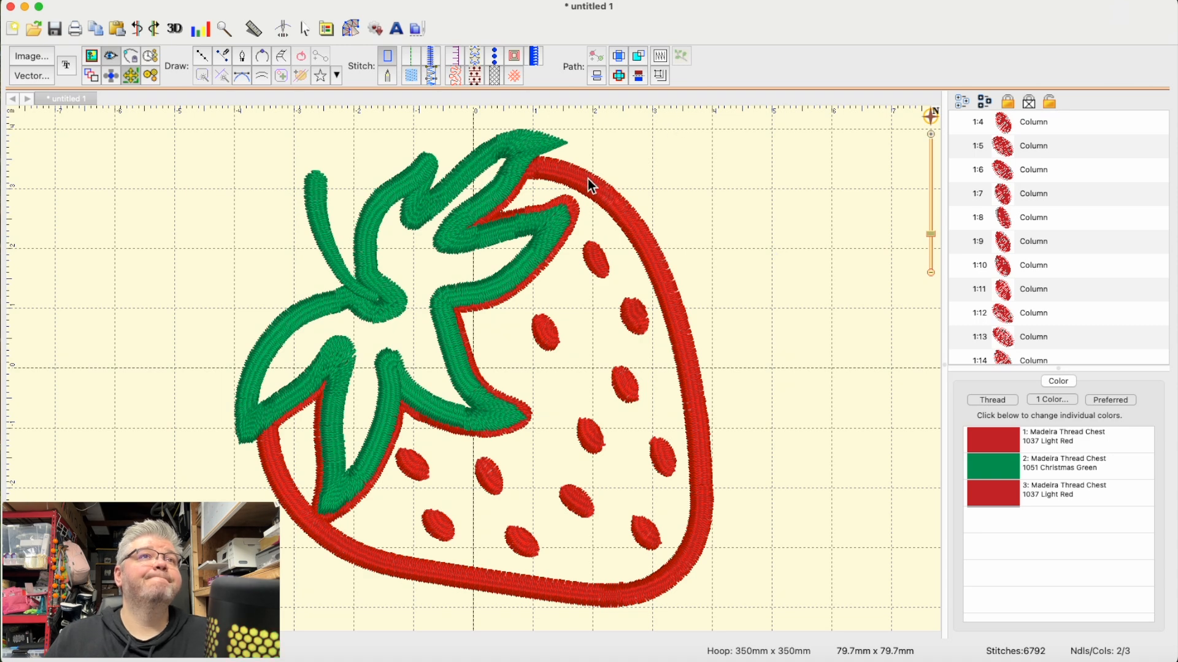
pyautogui.click(424, 233)
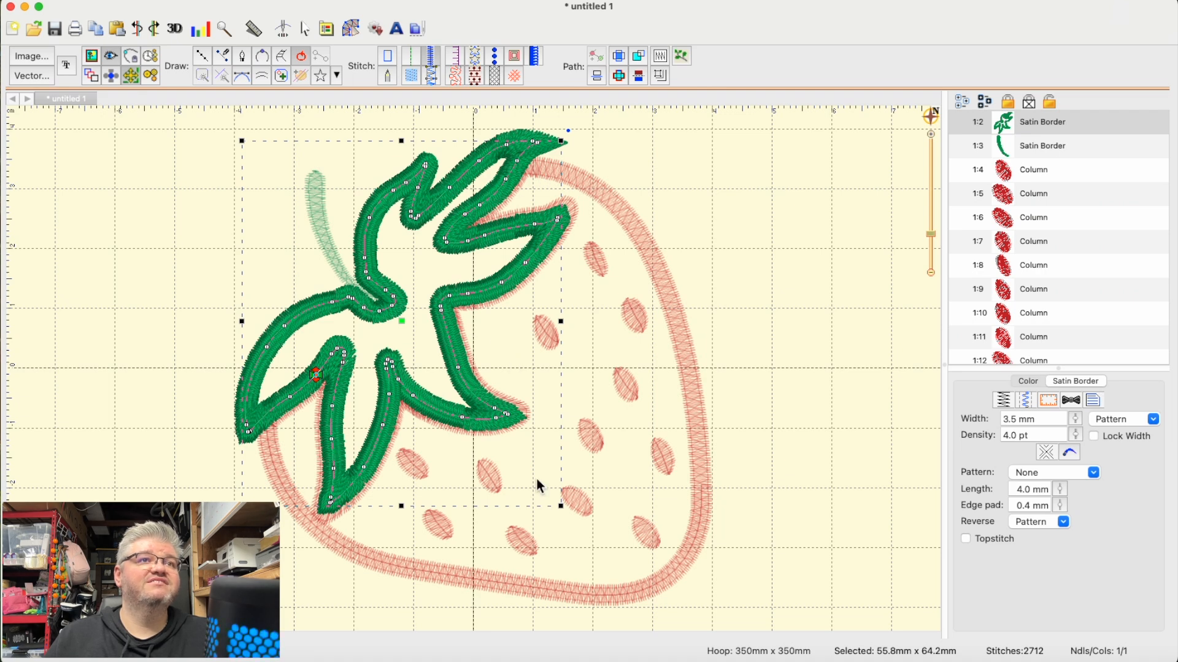
pyautogui.click(793, 400)
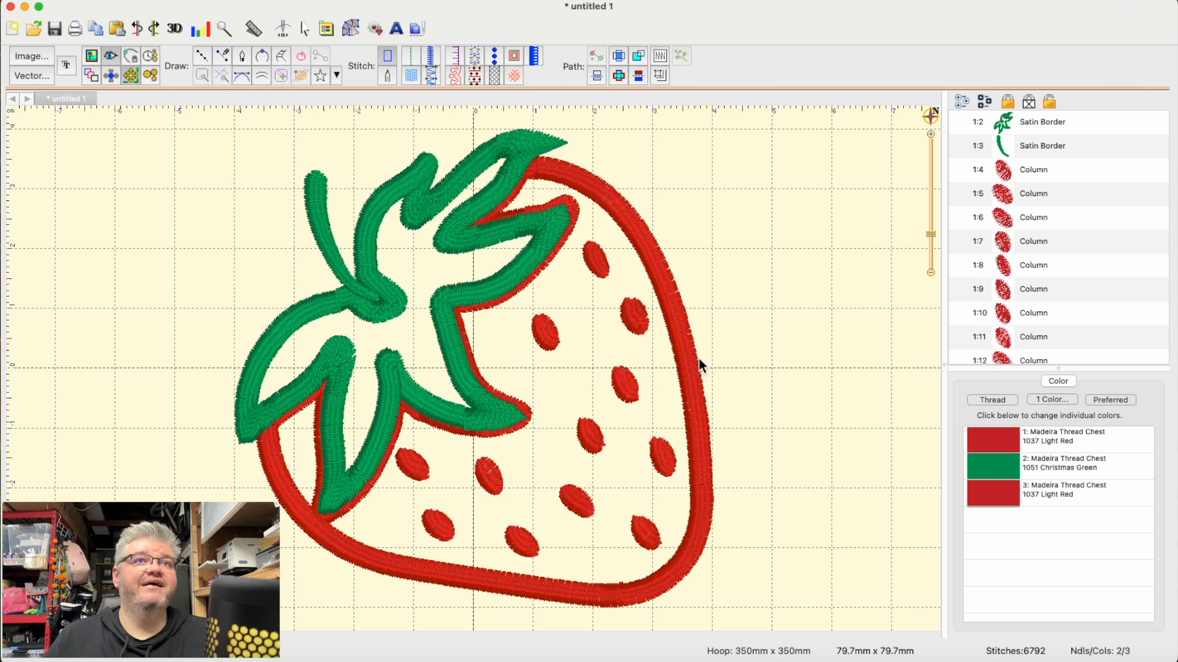
pyautogui.click(694, 360)
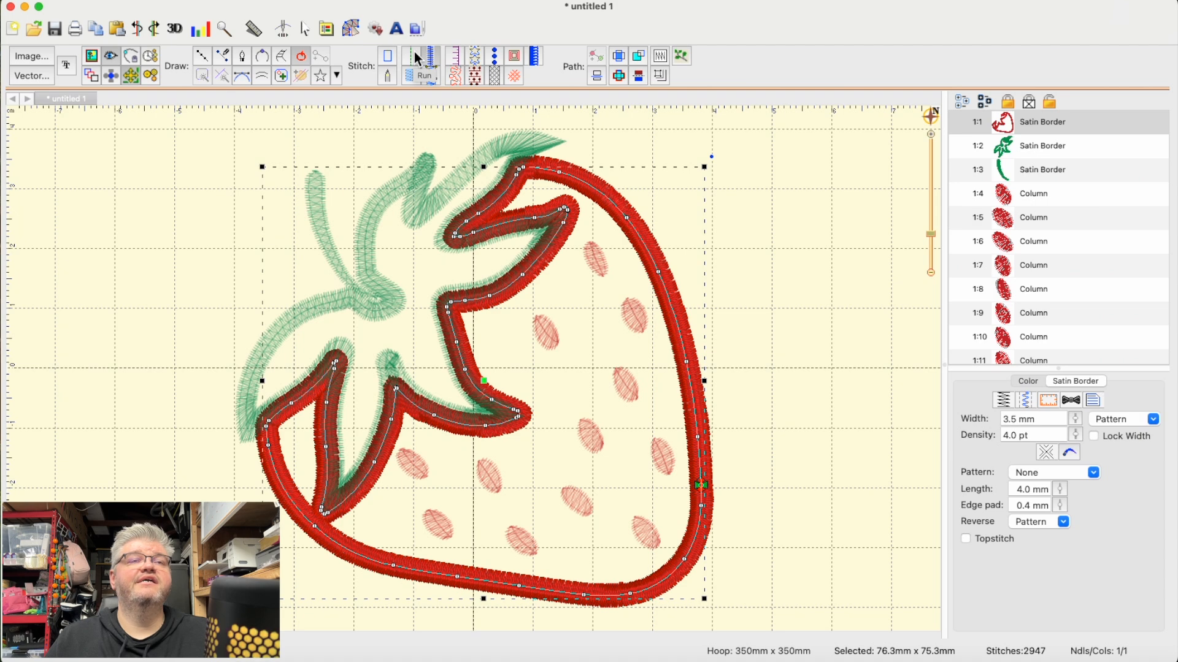
pyautogui.click(814, 203)
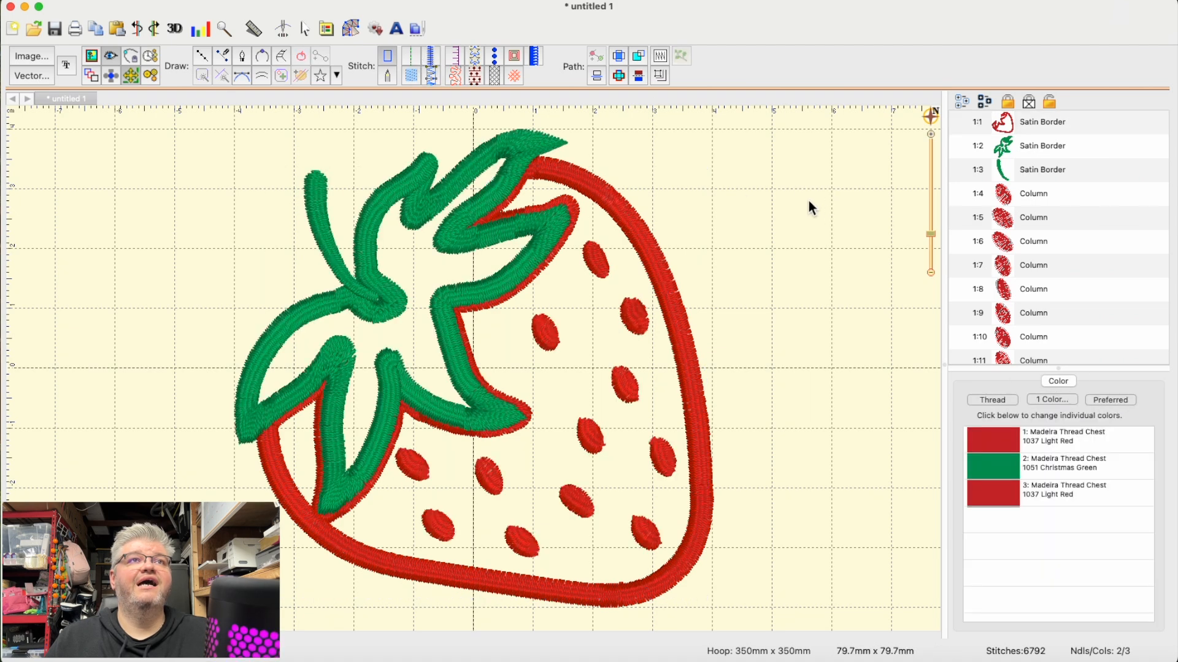
# - Start a new satin border at the berry's top tip beside the leaf and trace it with five points down the upper right edge
pyautogui.click(201, 56)
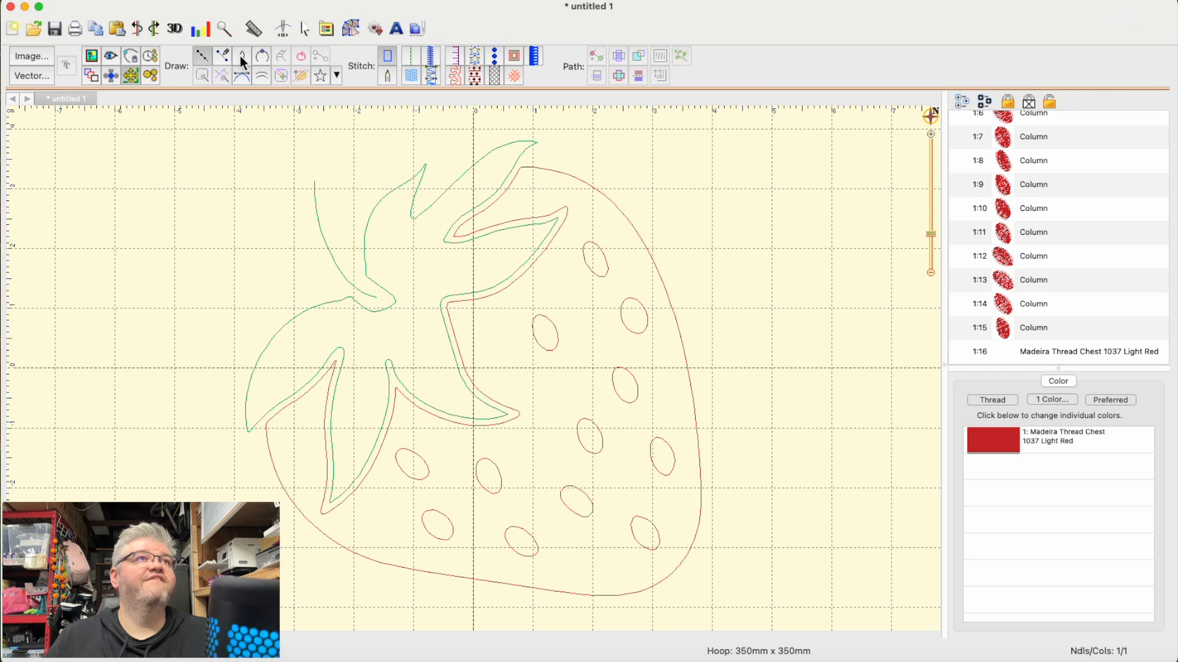
pyautogui.click(433, 56)
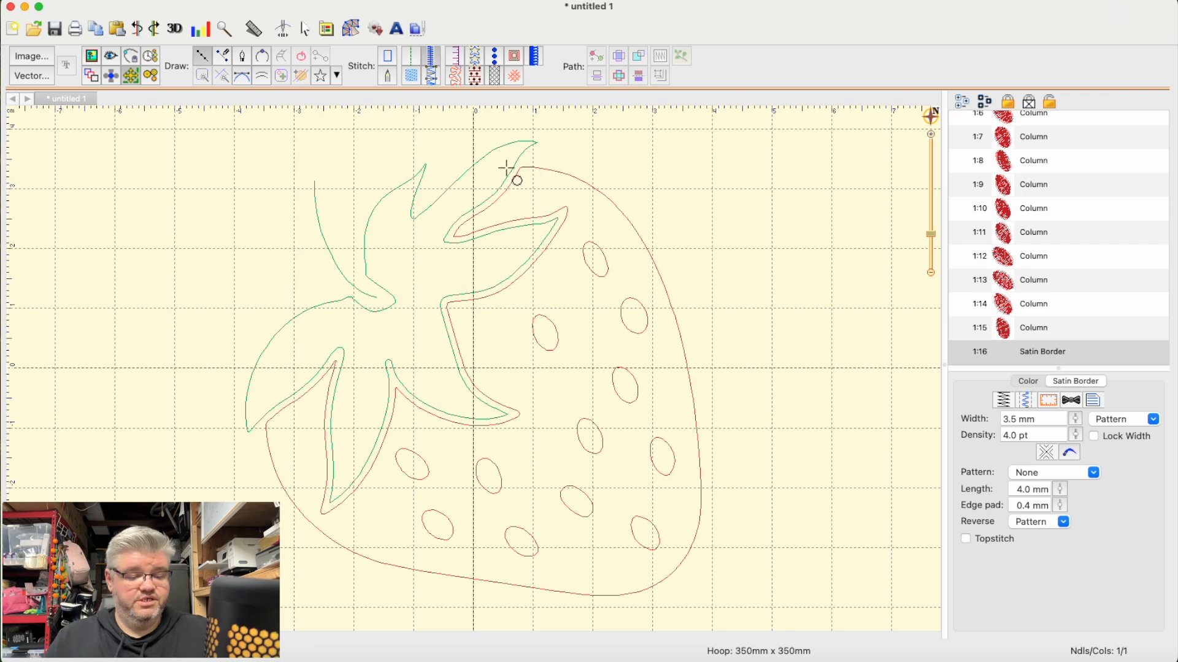
pyautogui.press('super+plus')
pyautogui.scroll(5, 681, 193)
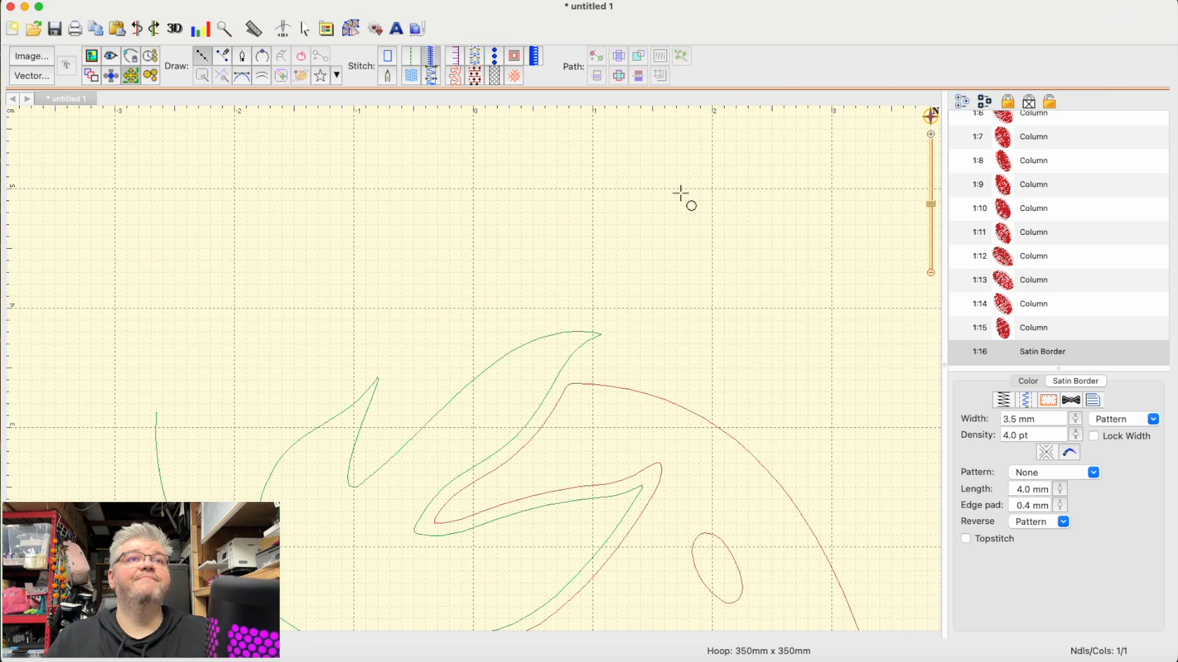
pyautogui.click(564, 385)
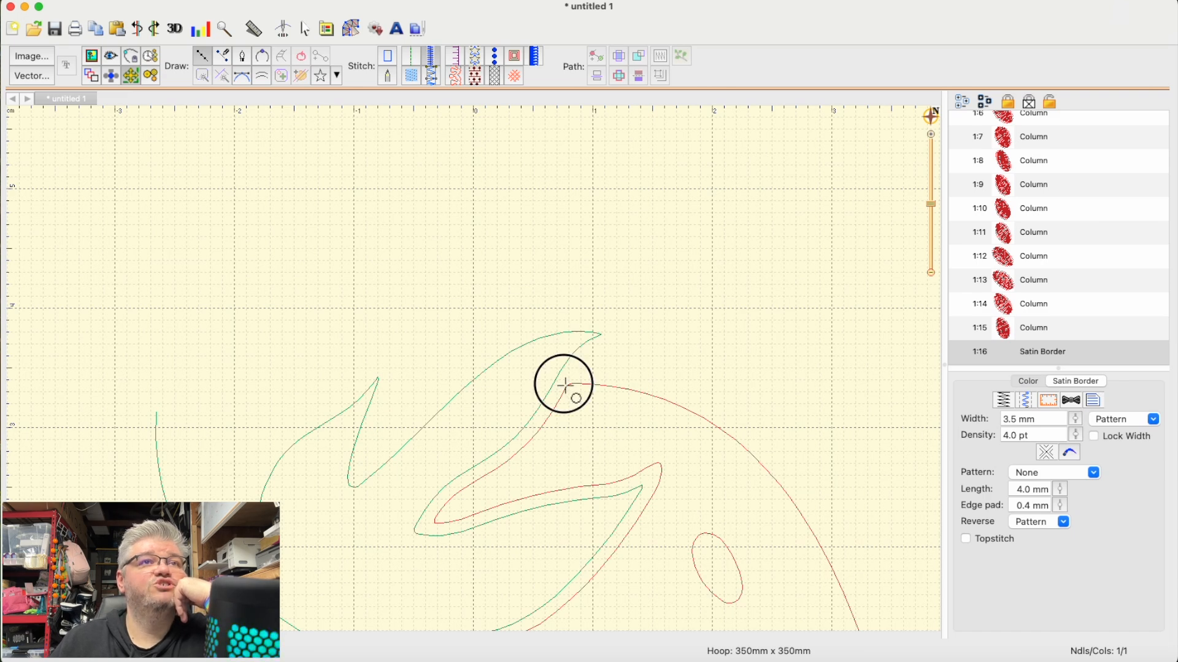
pyautogui.click(649, 395)
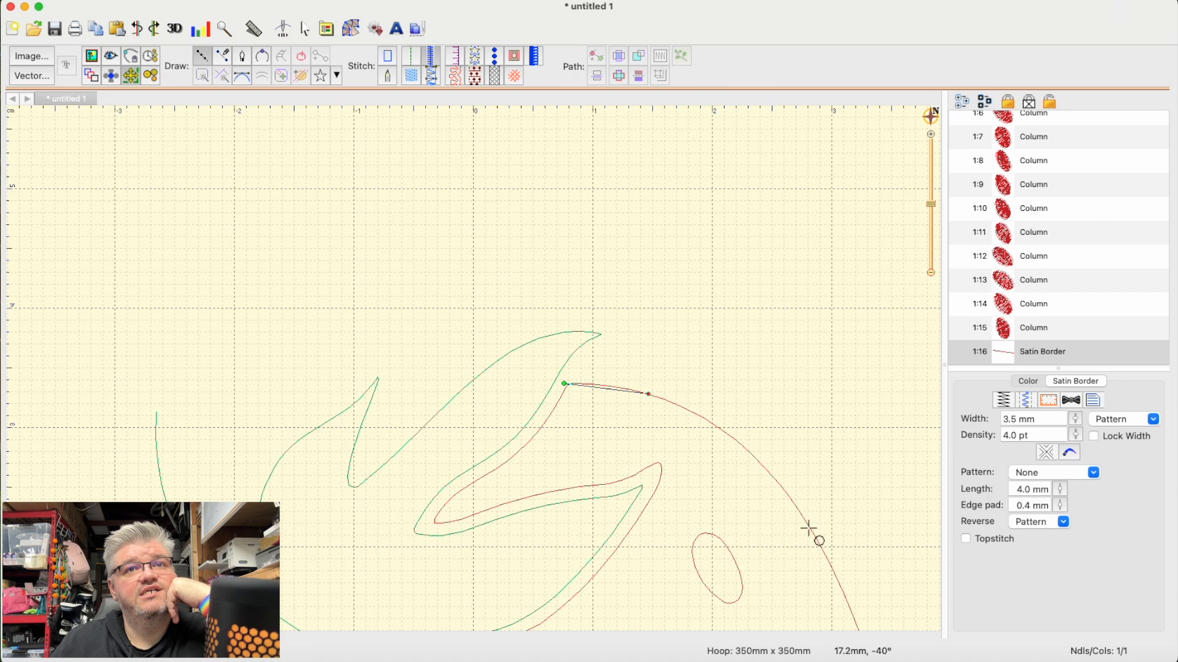
pyautogui.click(749, 449)
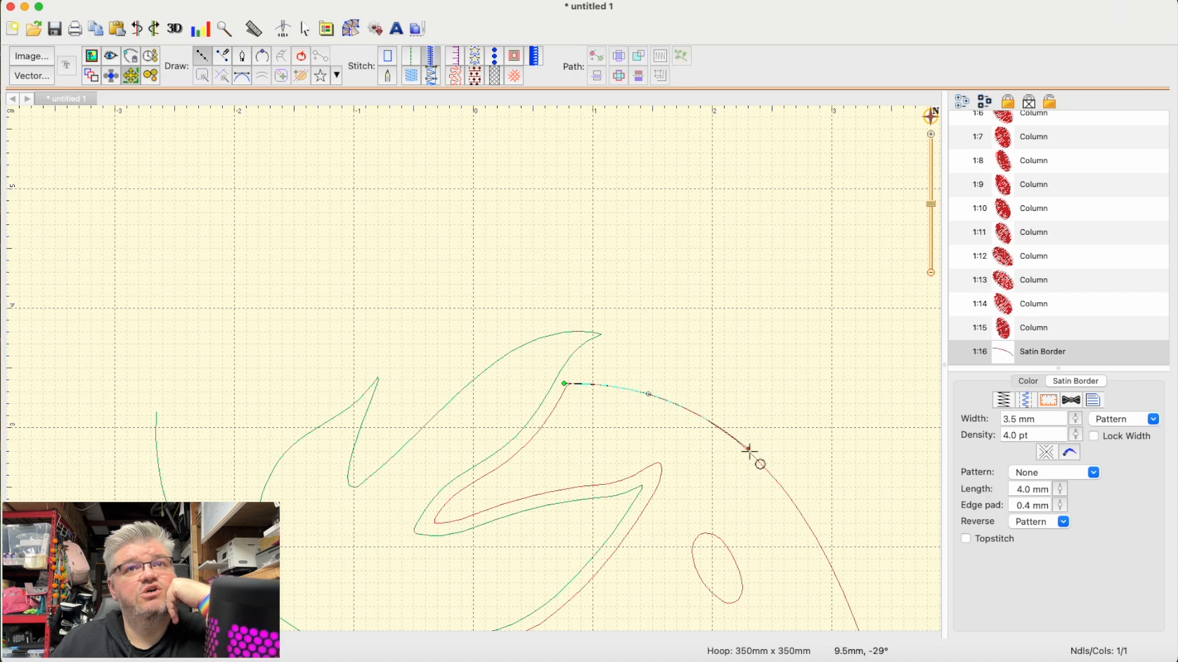
pyautogui.click(824, 550)
pyautogui.scroll(-10, 871, 561)
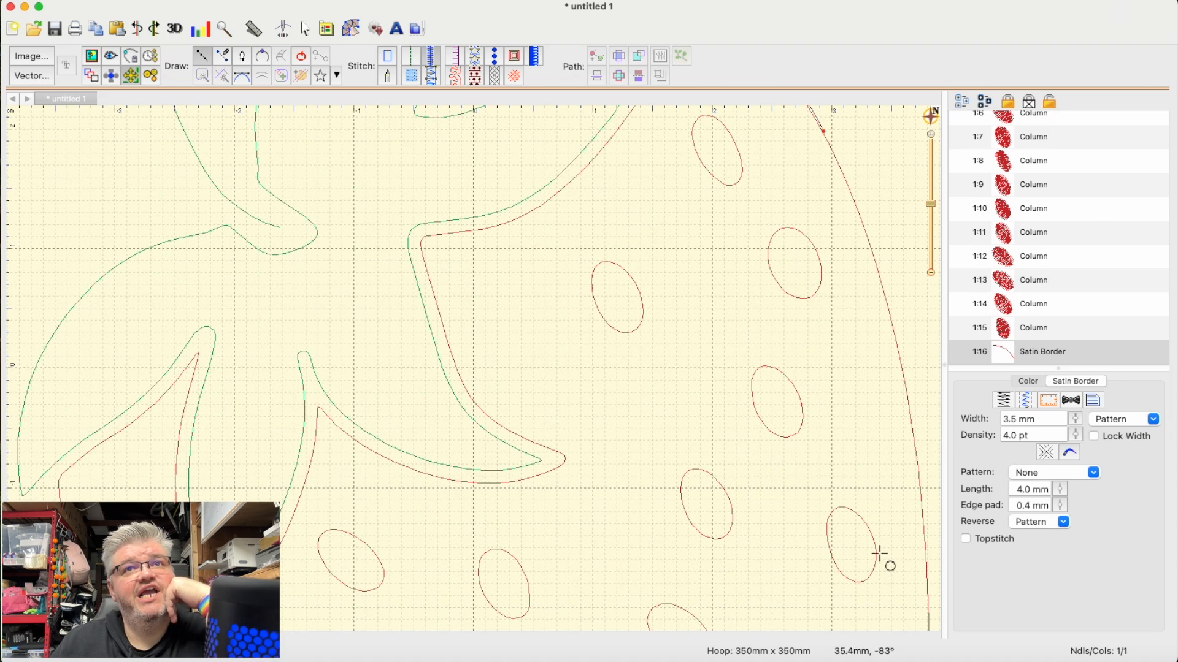
pyautogui.click(898, 337)
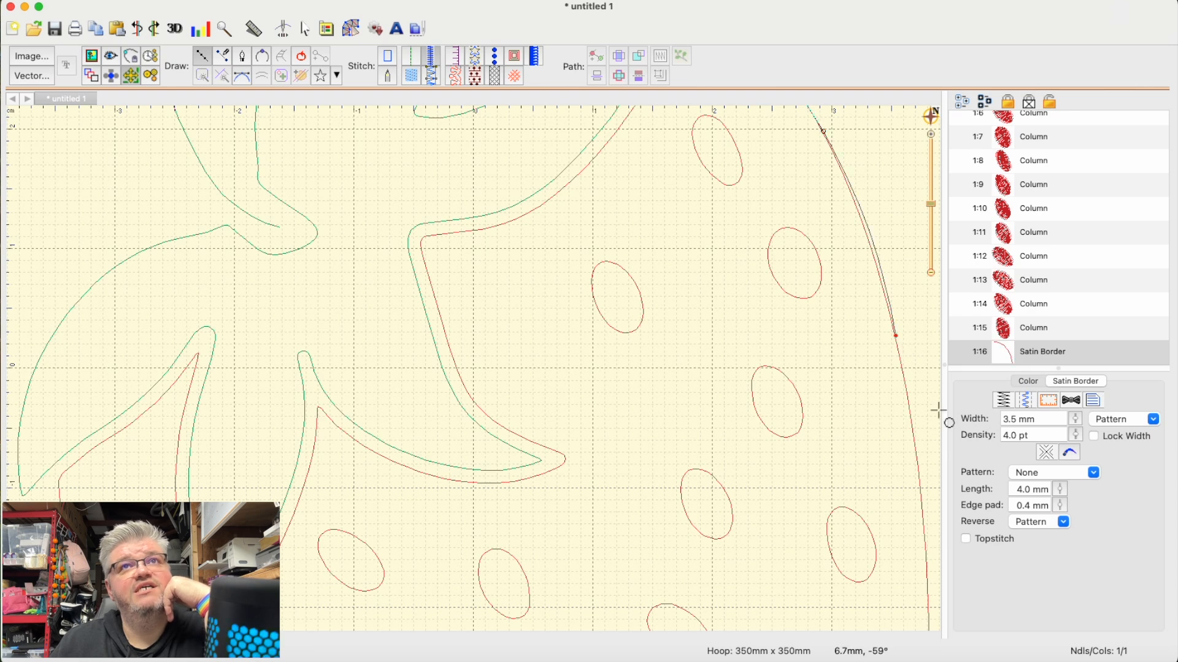
# - Look for the strawberry outline in the hoop area and bring it with the partly traced border back into view
pyautogui.hscroll(-20, 934, 432)
pyautogui.scroll(12, 923, 440)
pyautogui.scroll(15, 908, 438)
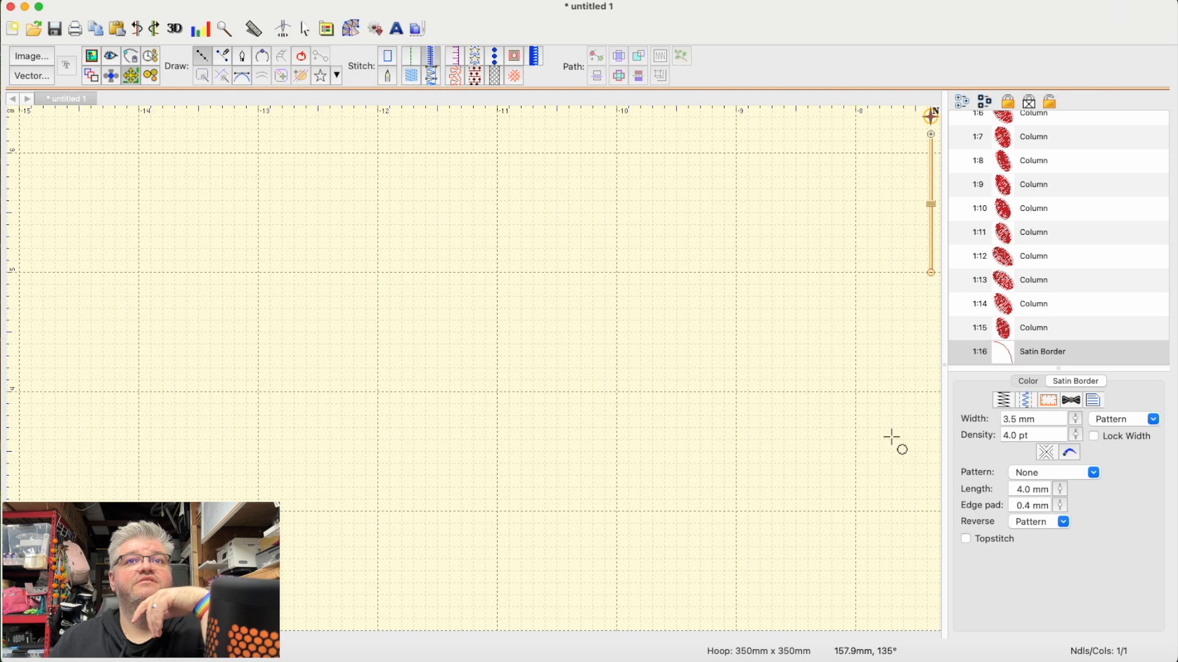
pyautogui.scroll(4, 892, 437)
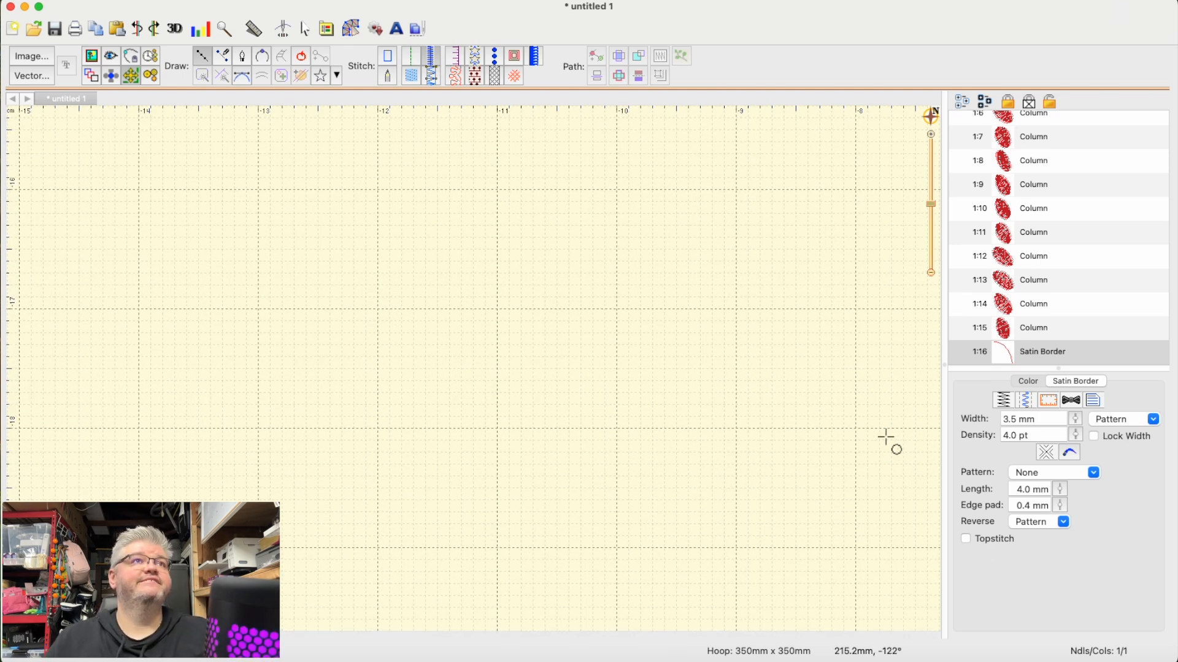
pyautogui.scroll(15, 851, 440)
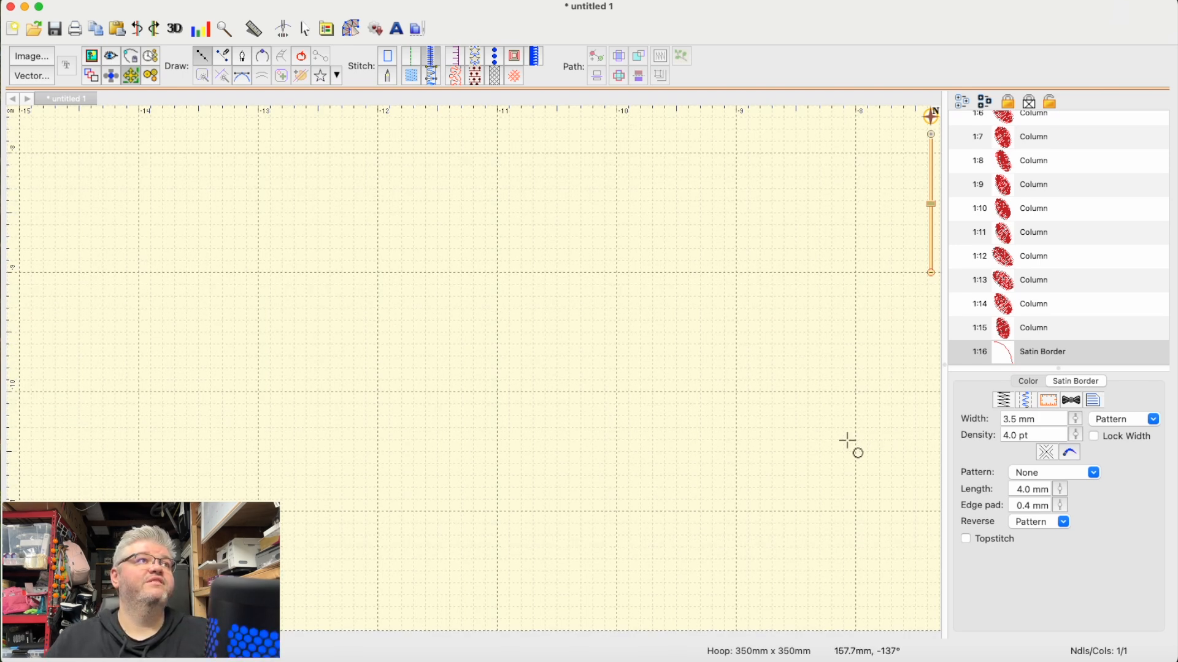
pyautogui.scroll(10, 847, 442)
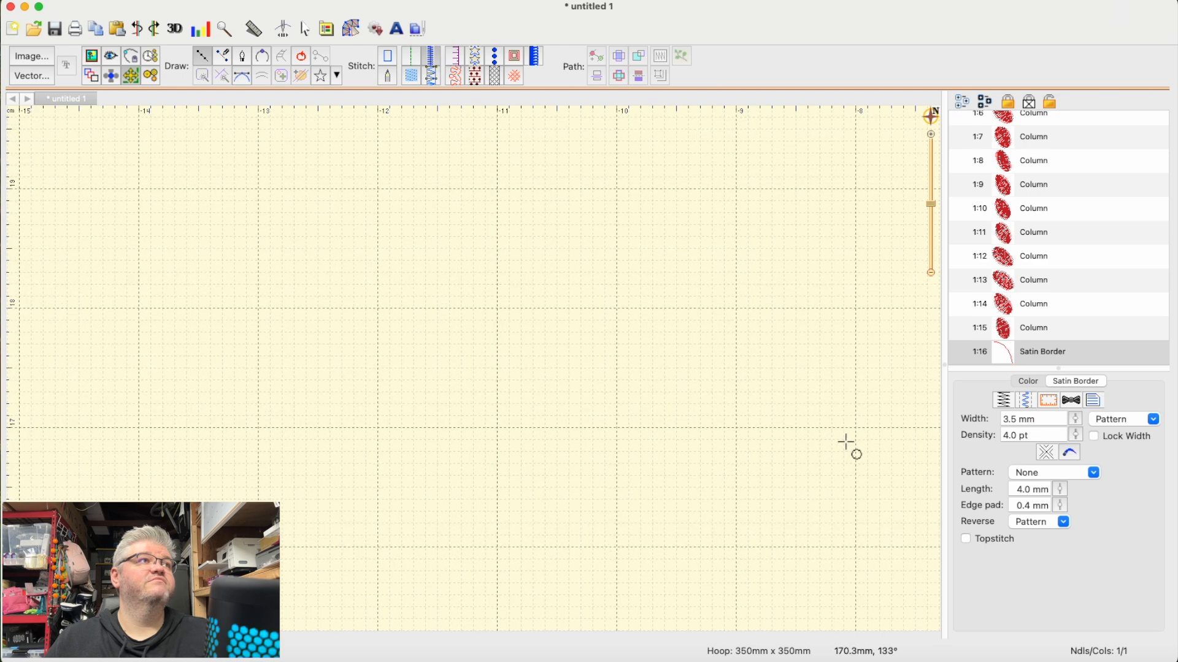
pyautogui.scroll(-5, 846, 443)
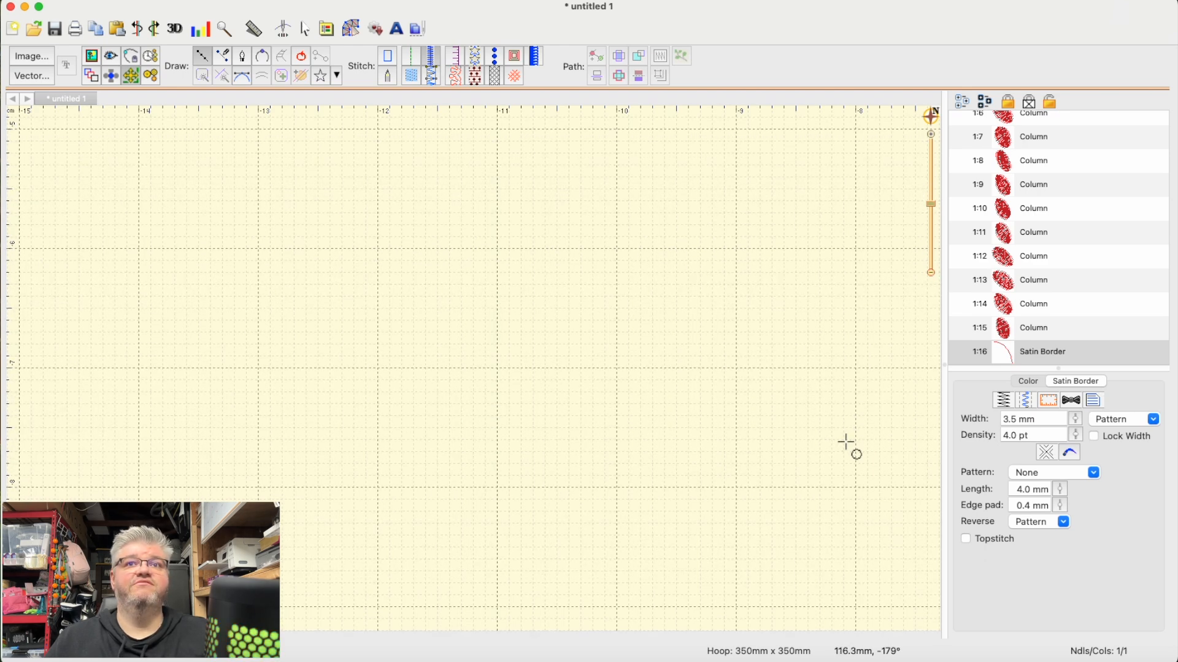
pyautogui.press('1')
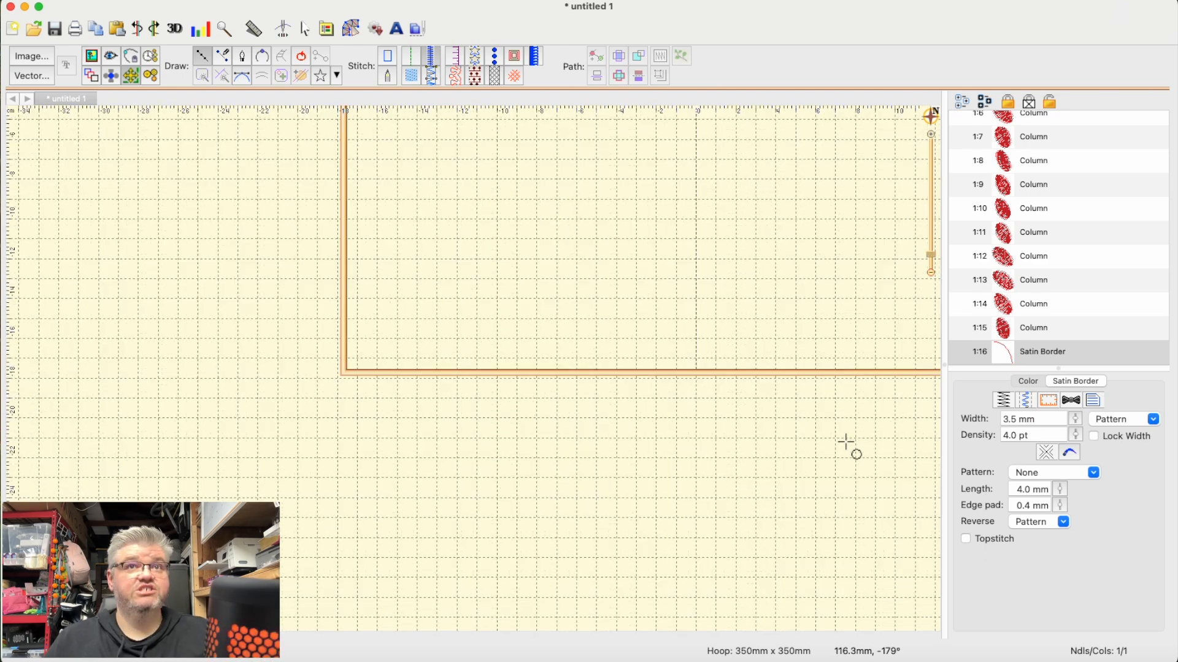
pyautogui.scroll(10, 814, 401)
pyautogui.scroll(5, 813, 404)
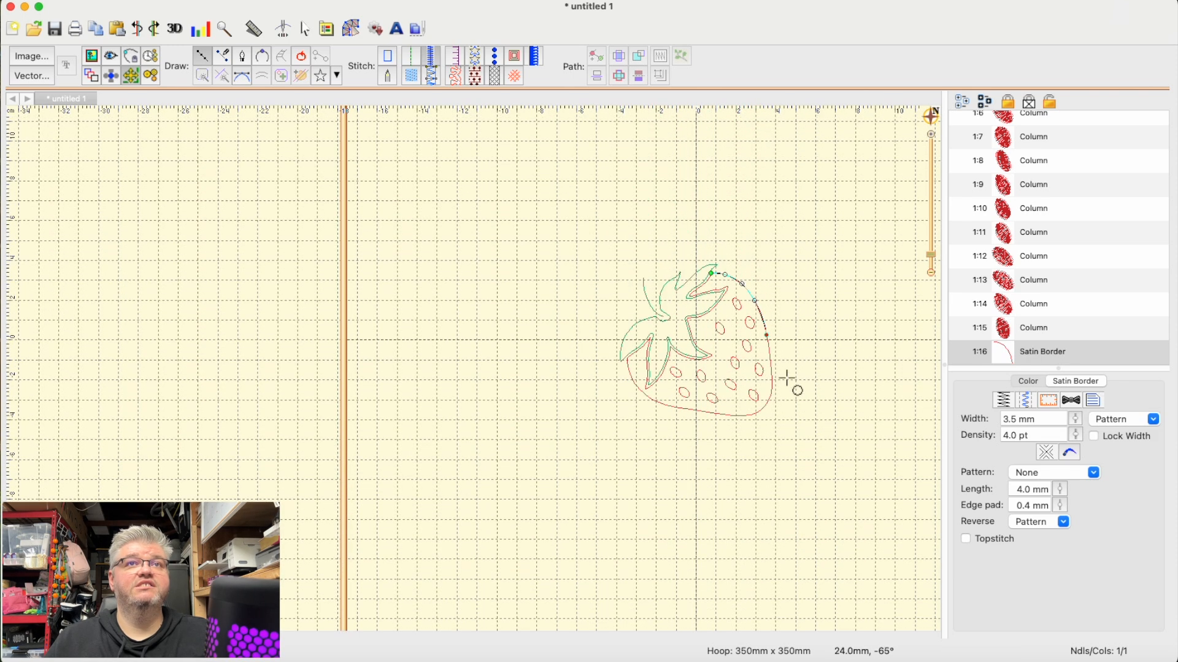
pyautogui.press('6')
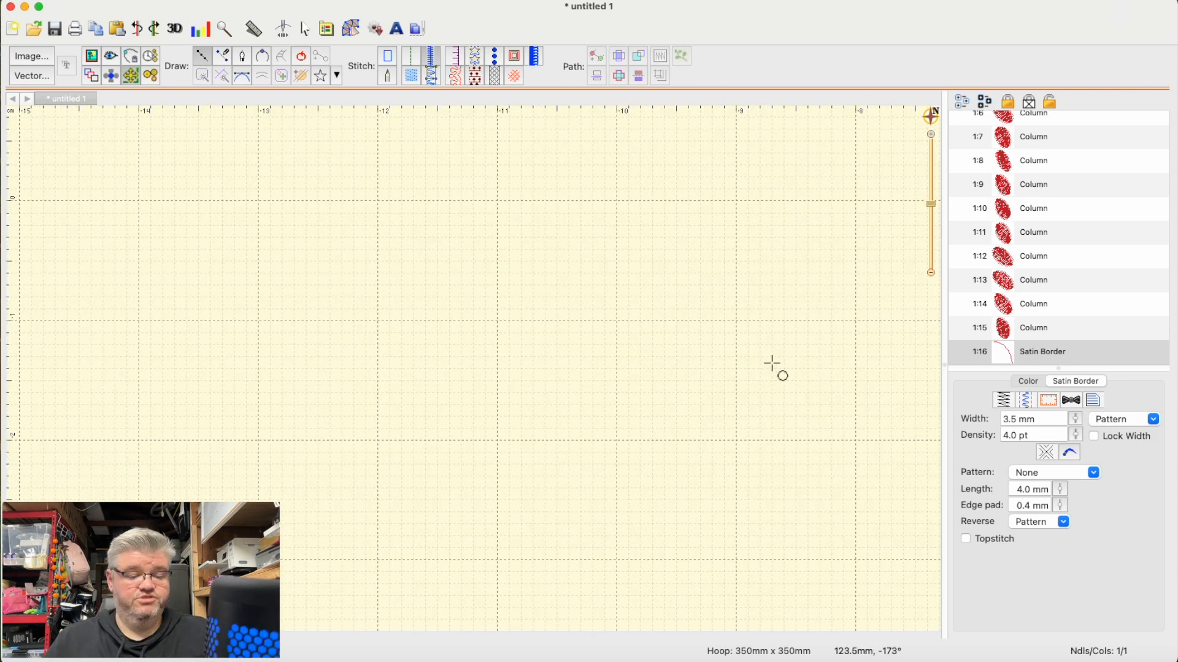
pyautogui.press('1')
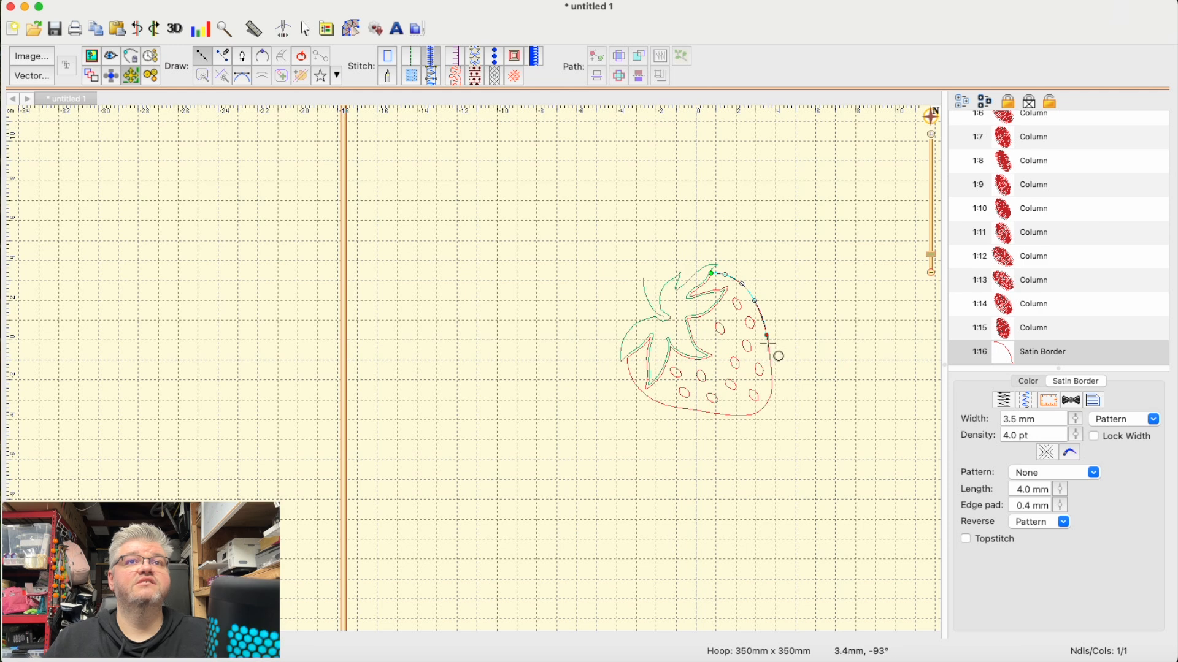
# - Discard the partly traced satin border
pyautogui.press('6')
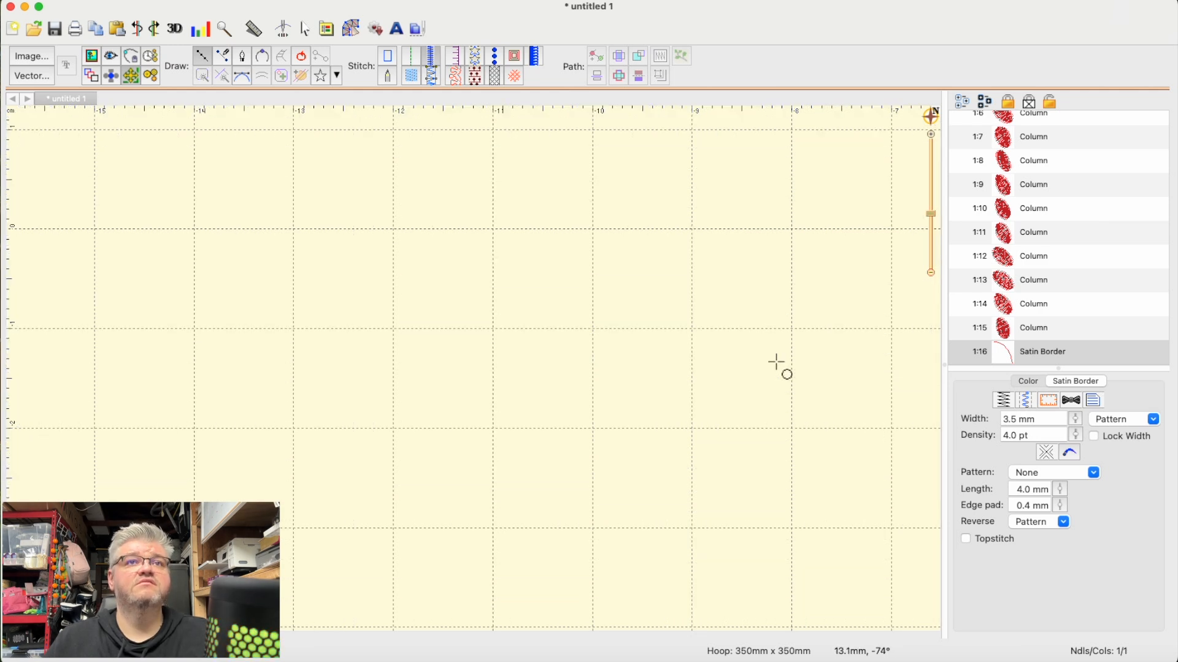
pyautogui.press('3')
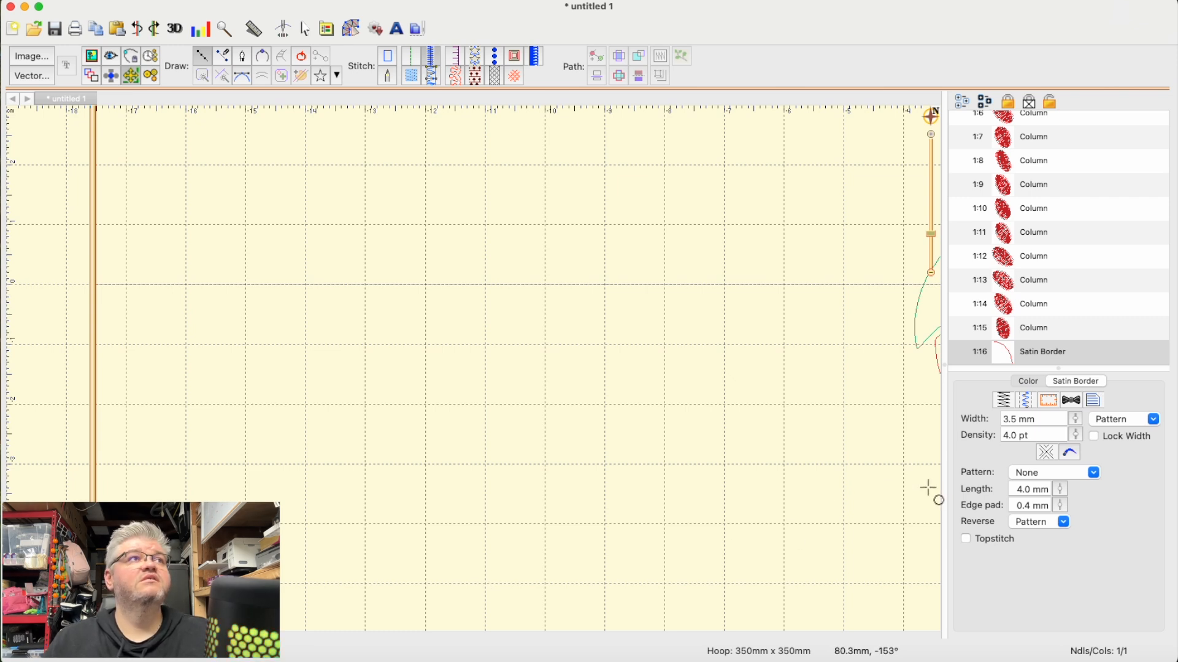
pyautogui.press('Escape')
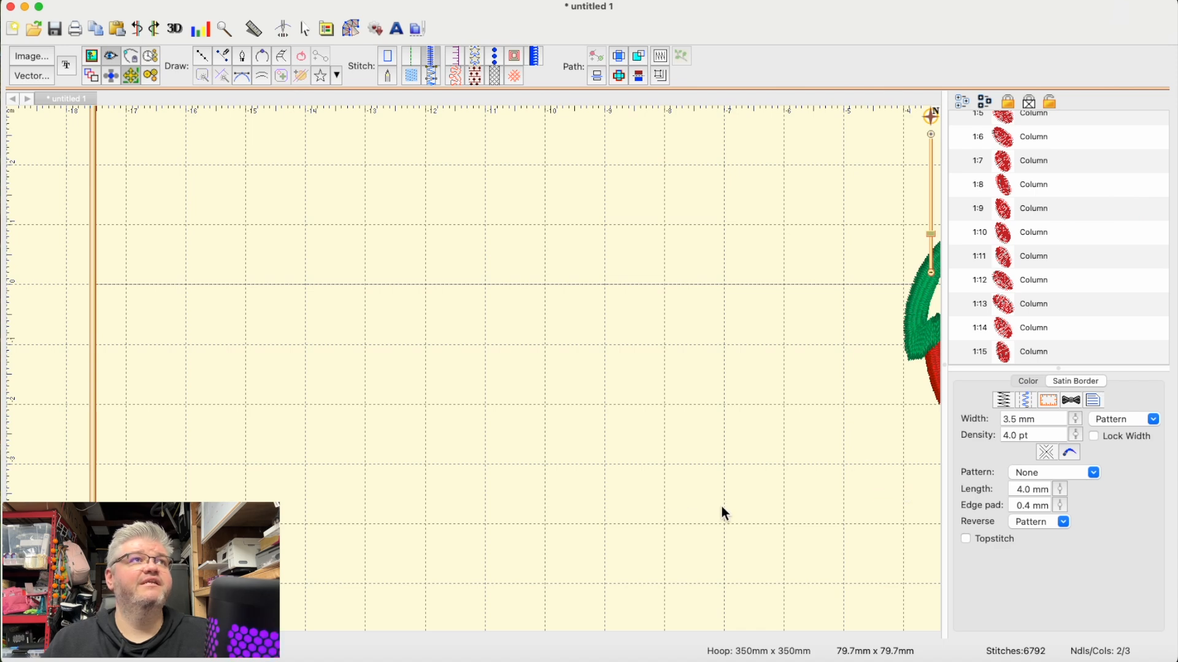
# - Restart the satin border at the berry's top tip beside the leaf, placing five points along the upper right edge
pyautogui.hscroll(9, 573, 496)
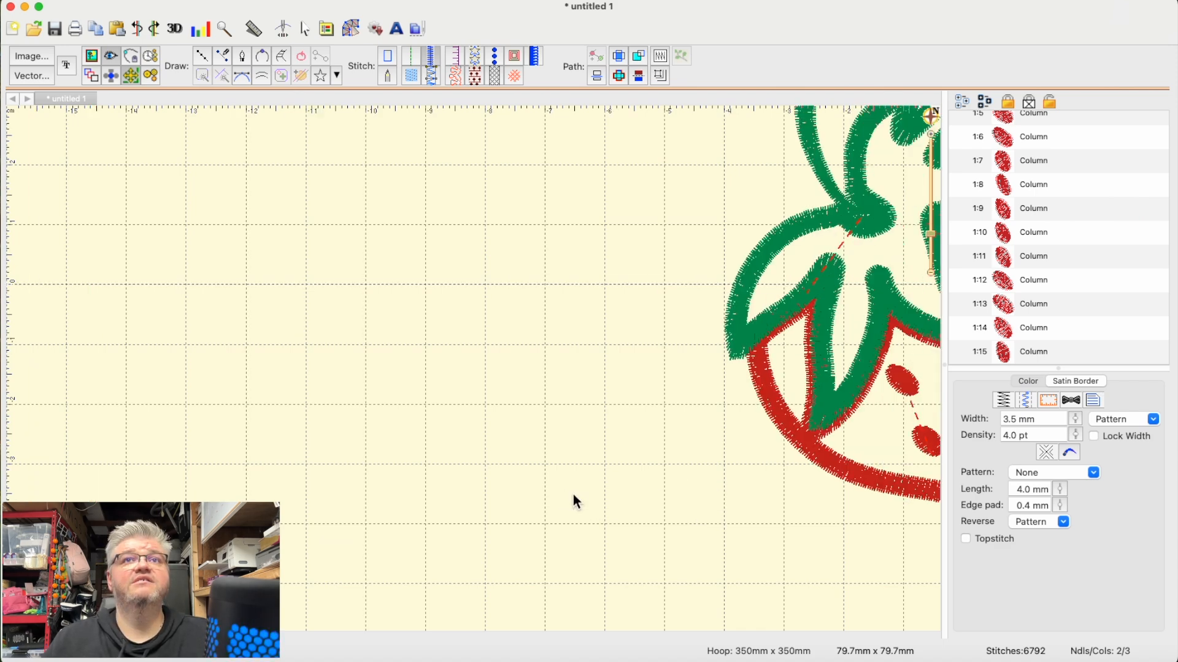
pyautogui.hscroll(2, 573, 496)
pyautogui.scroll(3, 573, 496)
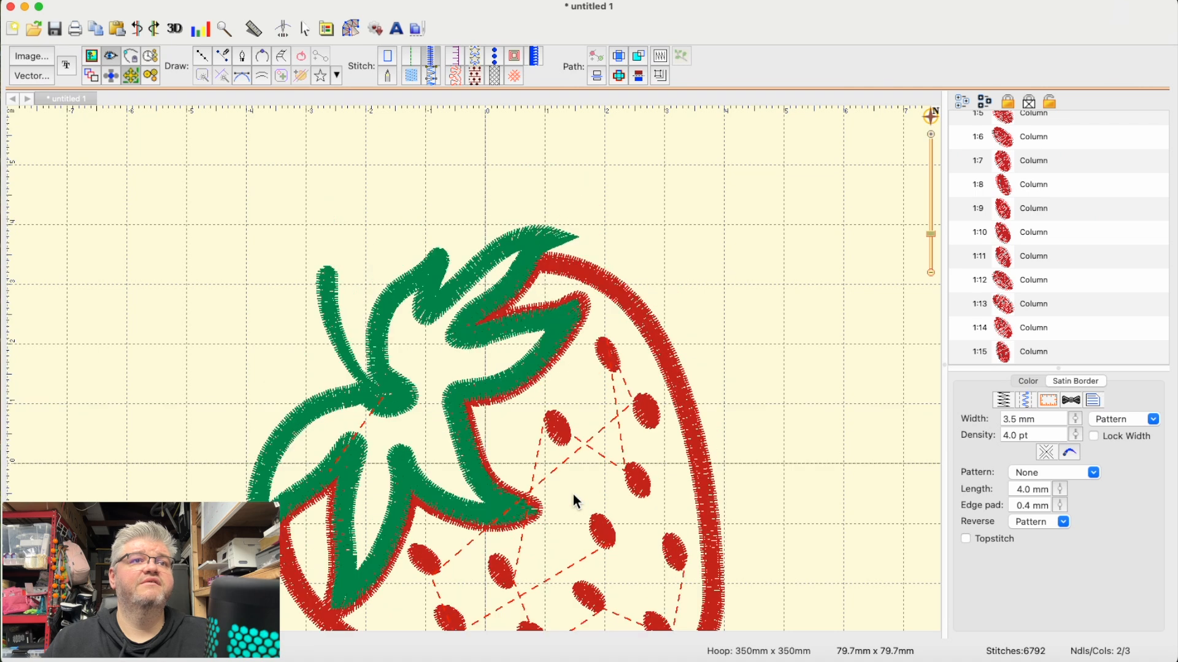
pyautogui.scroll(-2, 573, 495)
pyautogui.scroll(-2, 573, 500)
pyautogui.scroll(2, 574, 500)
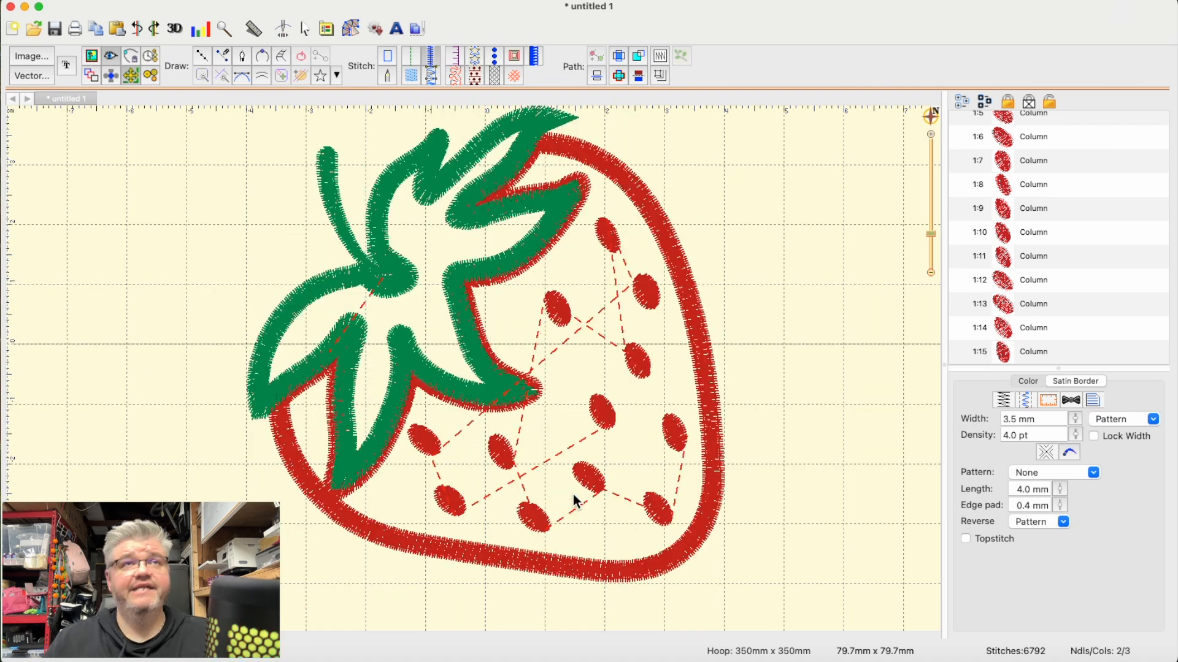
pyautogui.scroll(2, 573, 500)
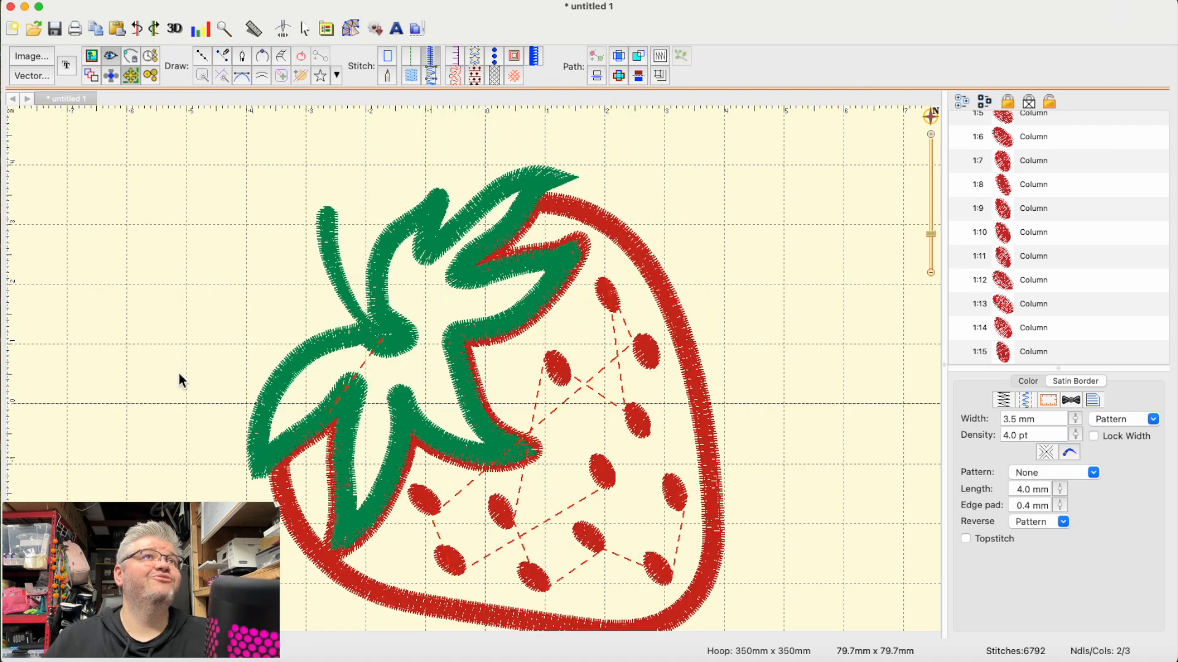
pyautogui.click(201, 60)
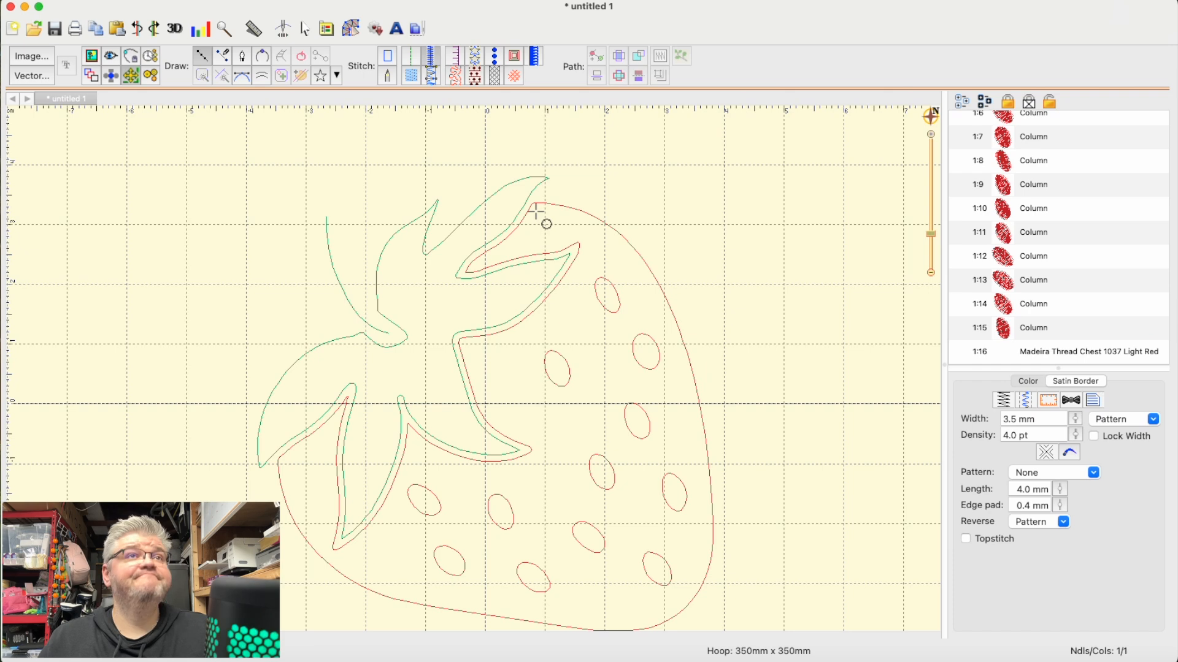
pyautogui.press('super+equal')
pyautogui.scroll(4, 580, 114)
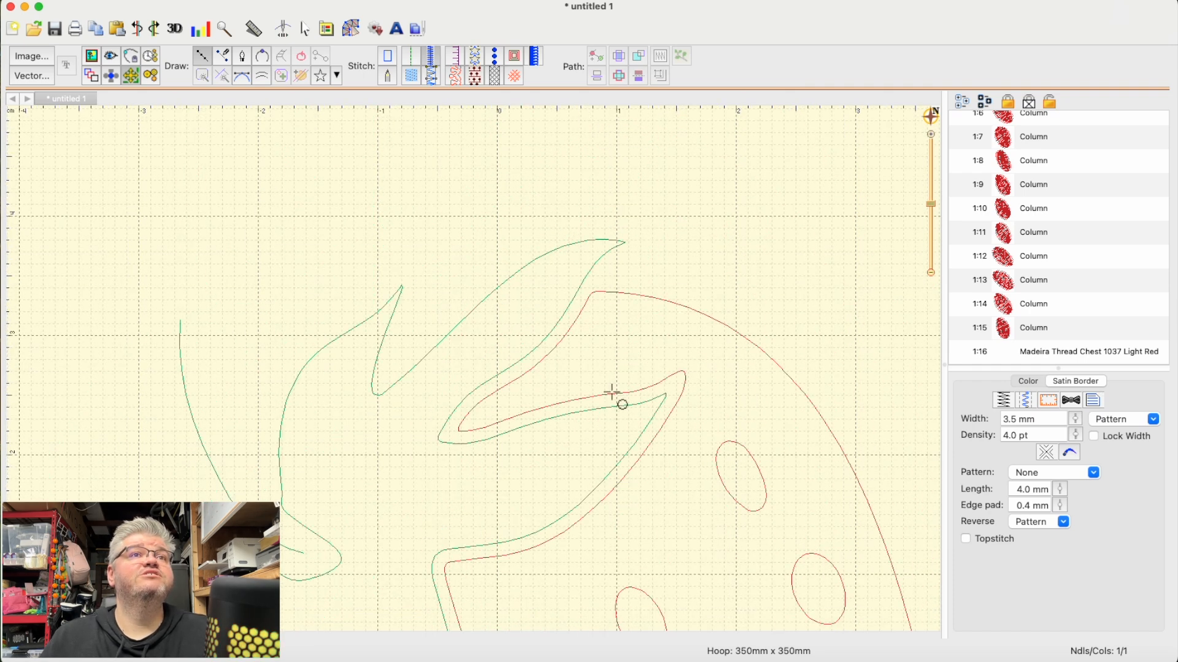
pyautogui.click(586, 290)
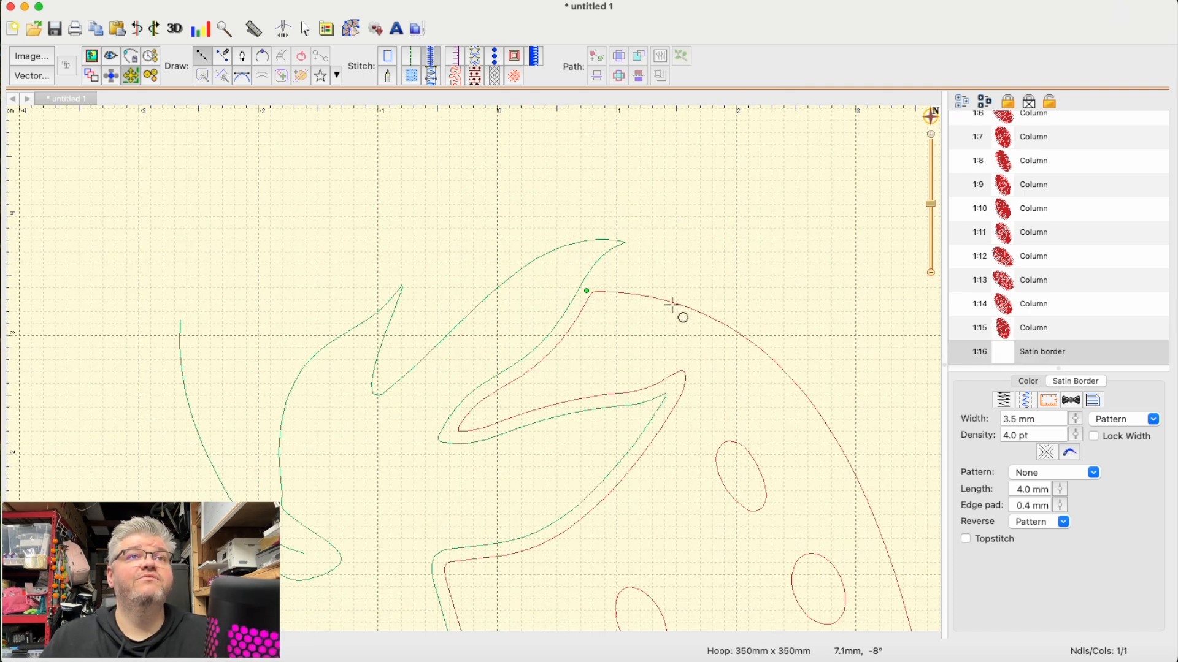
pyautogui.click(672, 302)
pyautogui.click(752, 339)
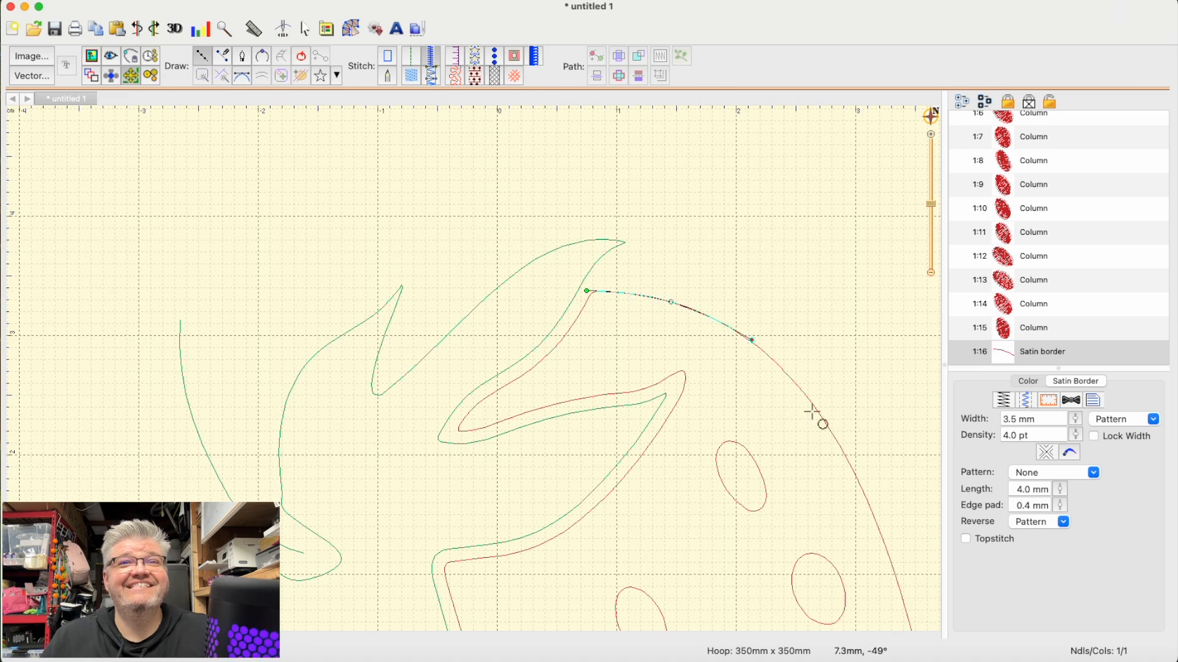
pyautogui.click(832, 434)
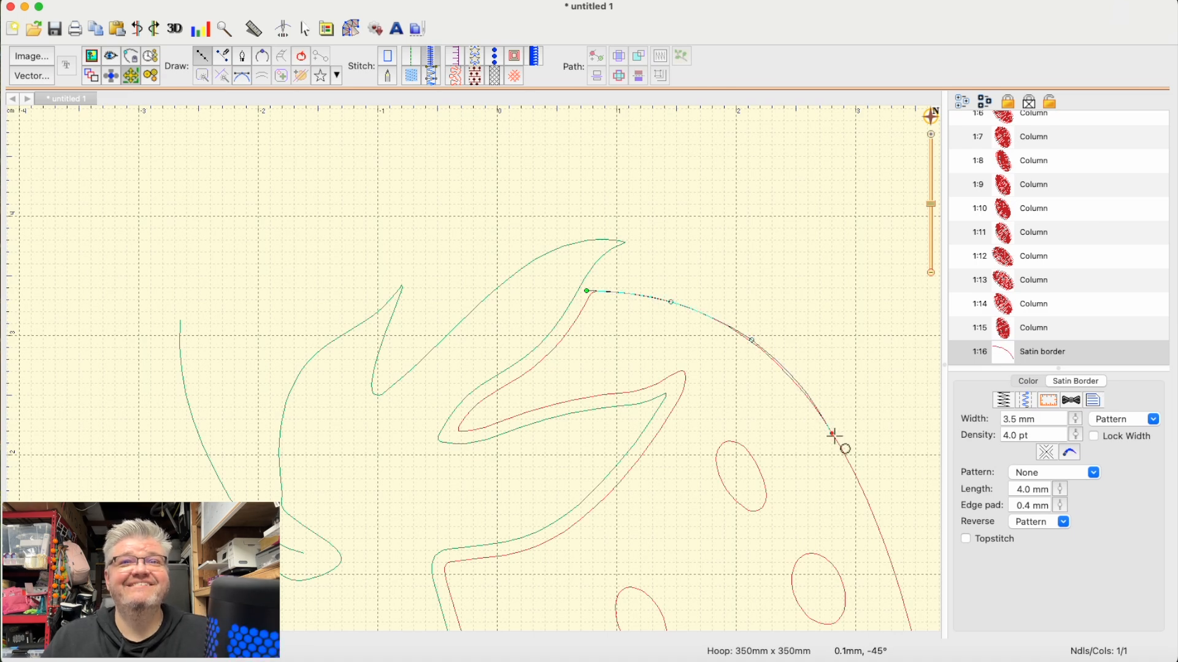
pyautogui.click(885, 546)
# - Continue the satin border down the berry's right side with three points following the old outline
pyautogui.scroll(-5, 896, 555)
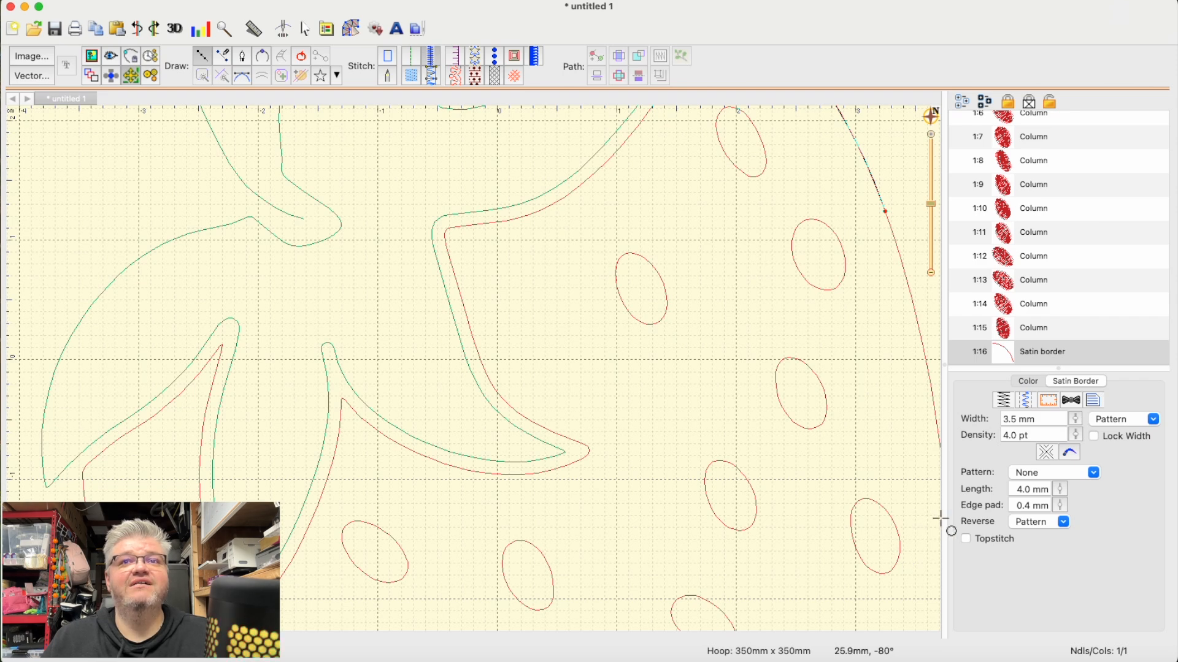
pyautogui.hscroll(4, 815, 515)
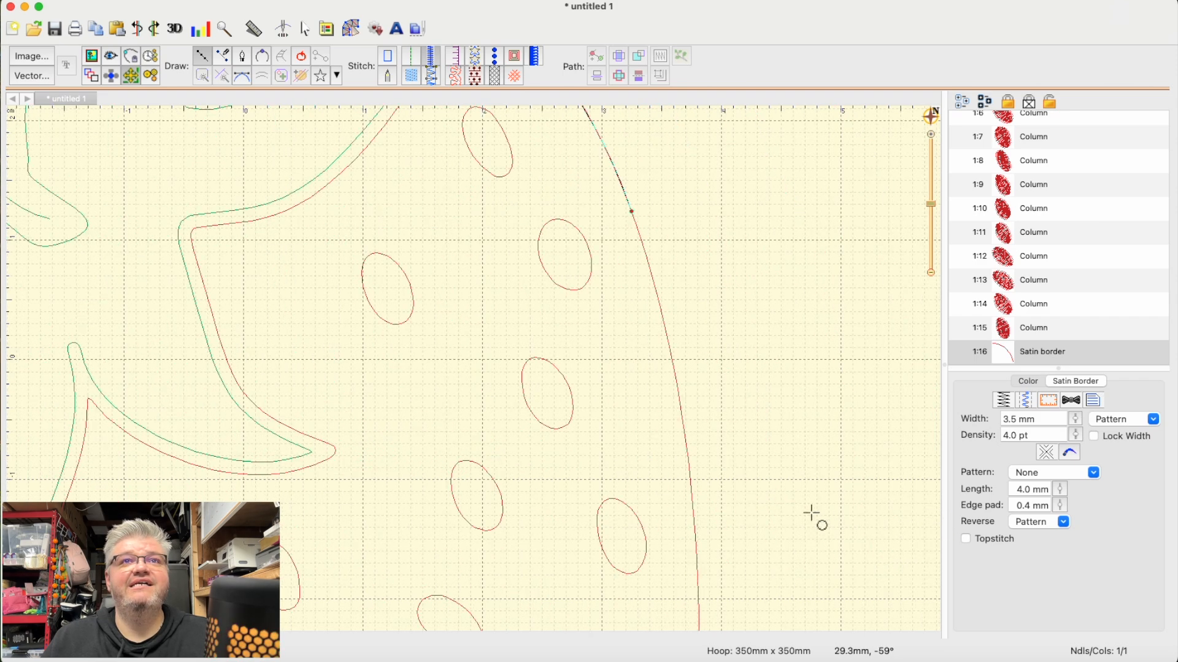
pyautogui.click(666, 329)
pyautogui.click(694, 507)
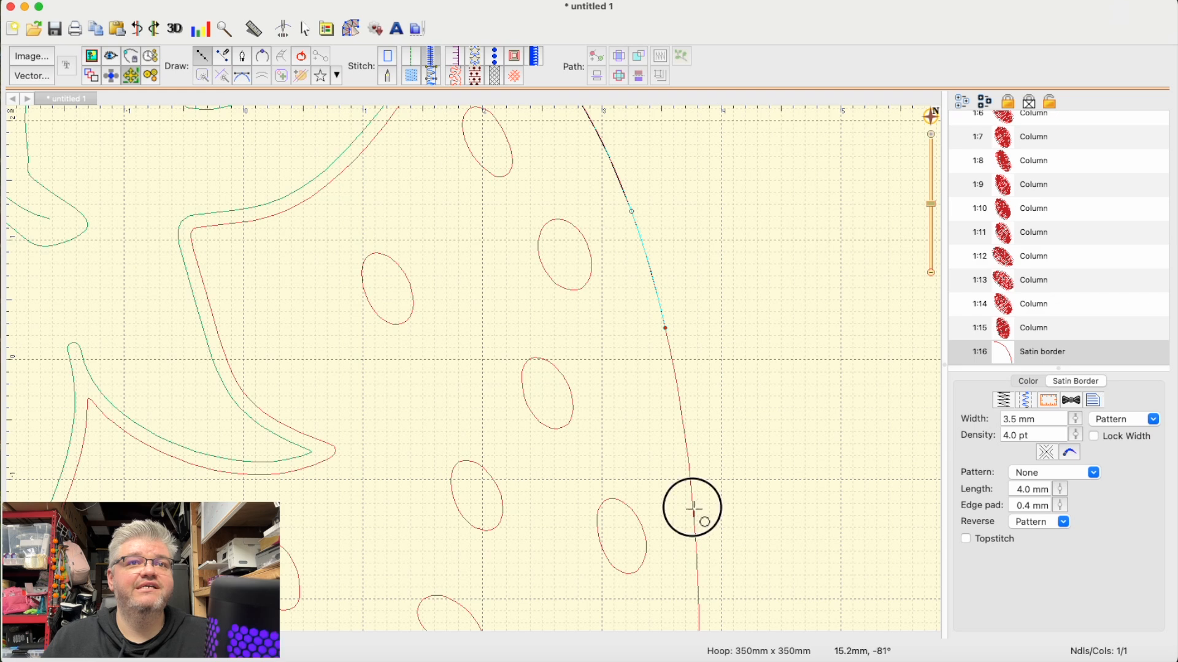
pyautogui.scroll(-1, 705, 620)
pyautogui.scroll(-2, 704, 499)
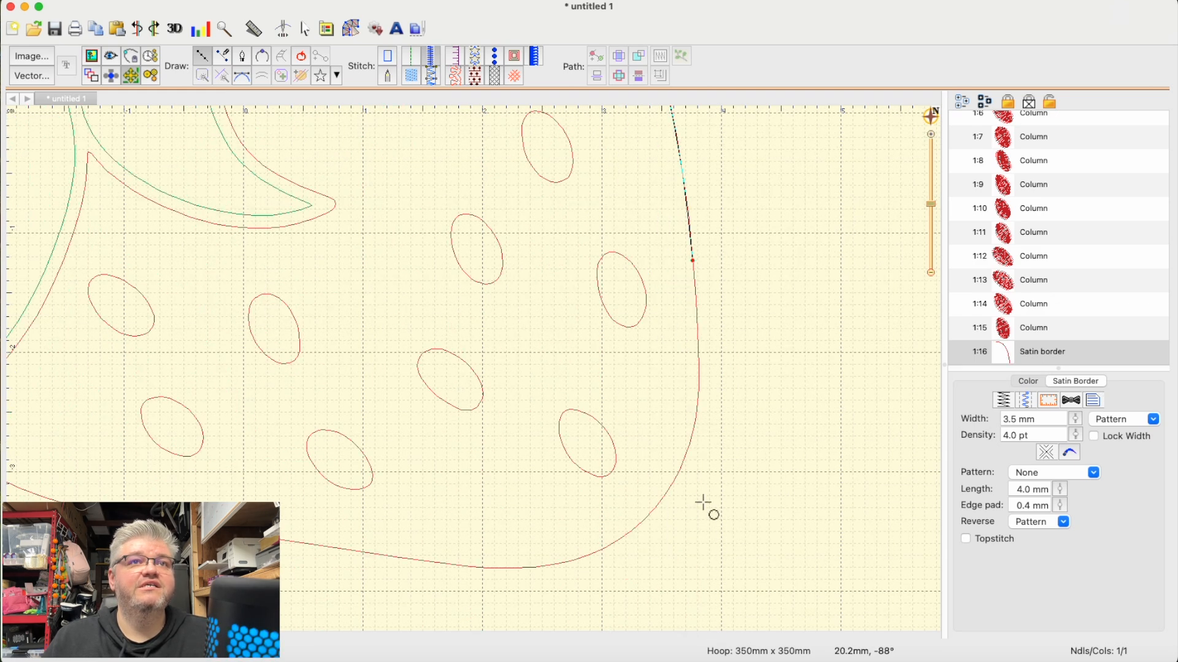
pyautogui.click(699, 353)
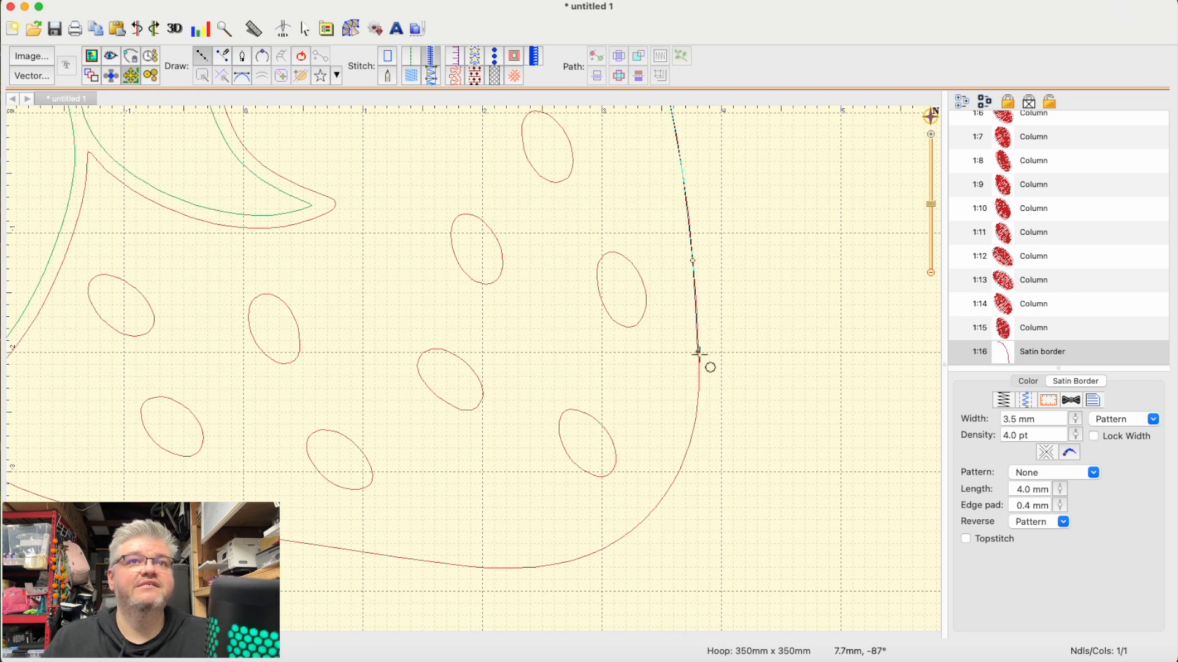
# - Carry the satin border around the berry's lower right corner and onto the bottom edge with five points
pyautogui.click(688, 447)
pyautogui.click(665, 502)
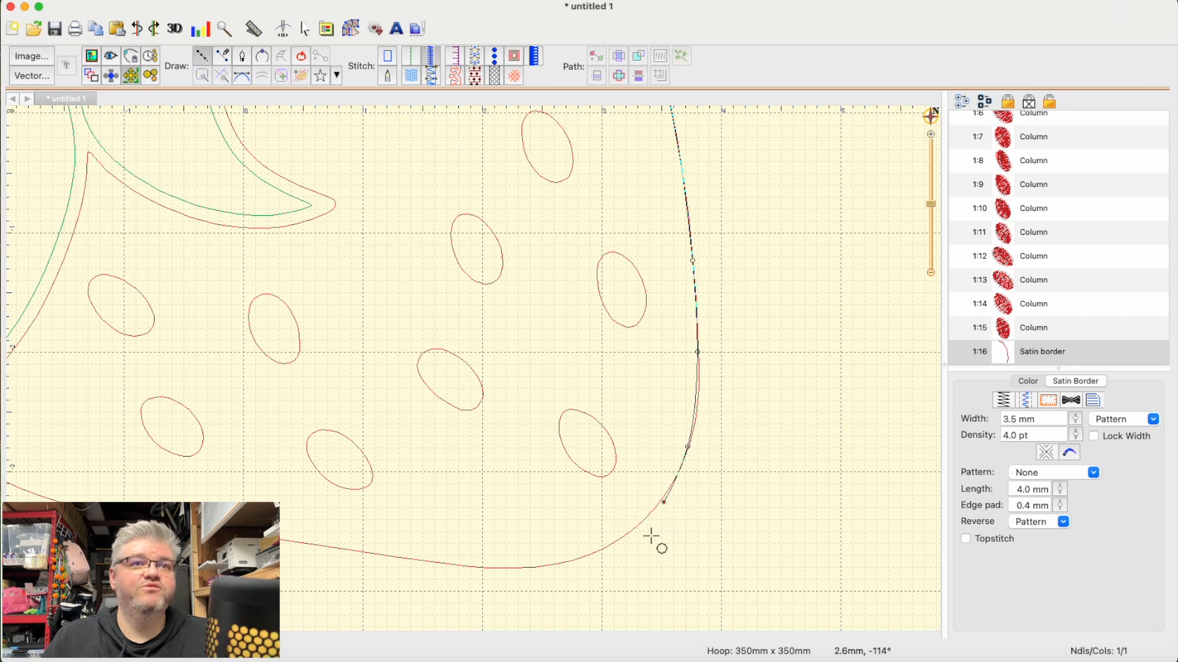
pyautogui.click(587, 555)
pyautogui.click(484, 568)
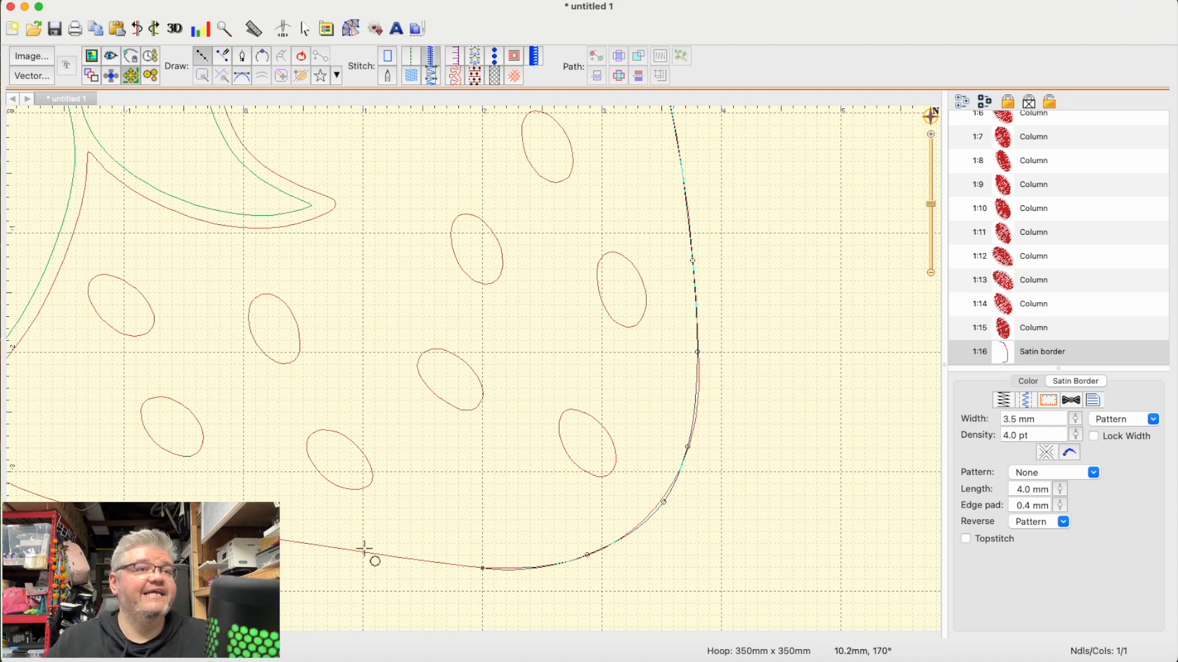
pyautogui.click(362, 553)
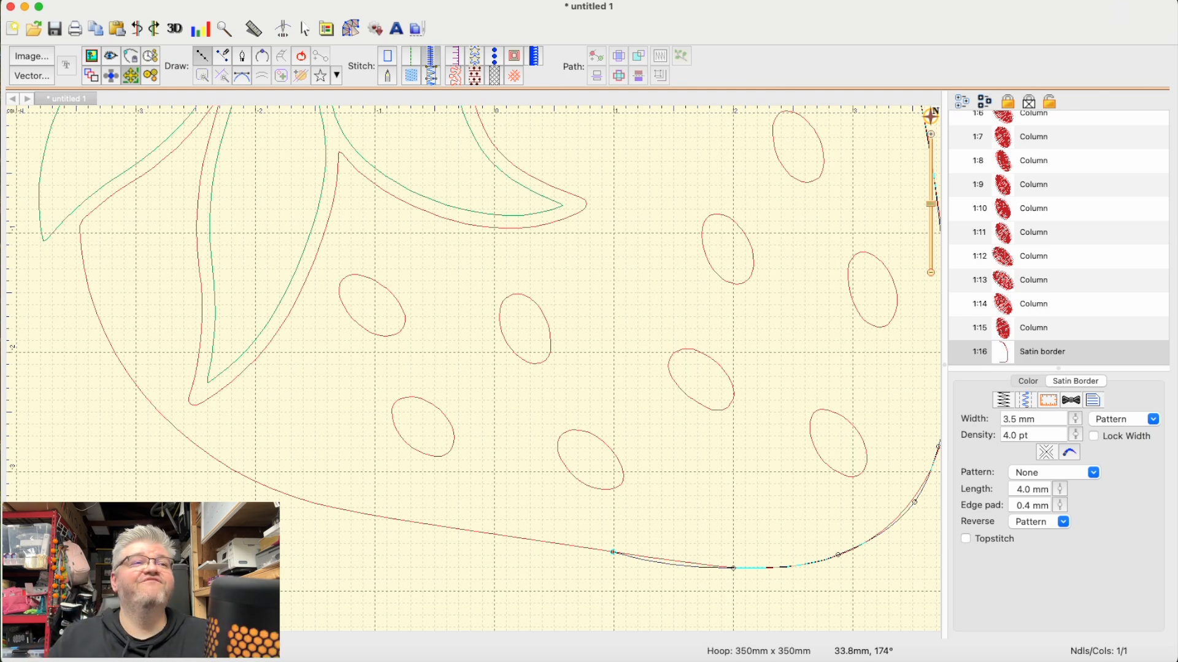
# - Trace the rest of the bottom and the left side up to the green leaf with six points and finish the satin border
pyautogui.click(319, 505)
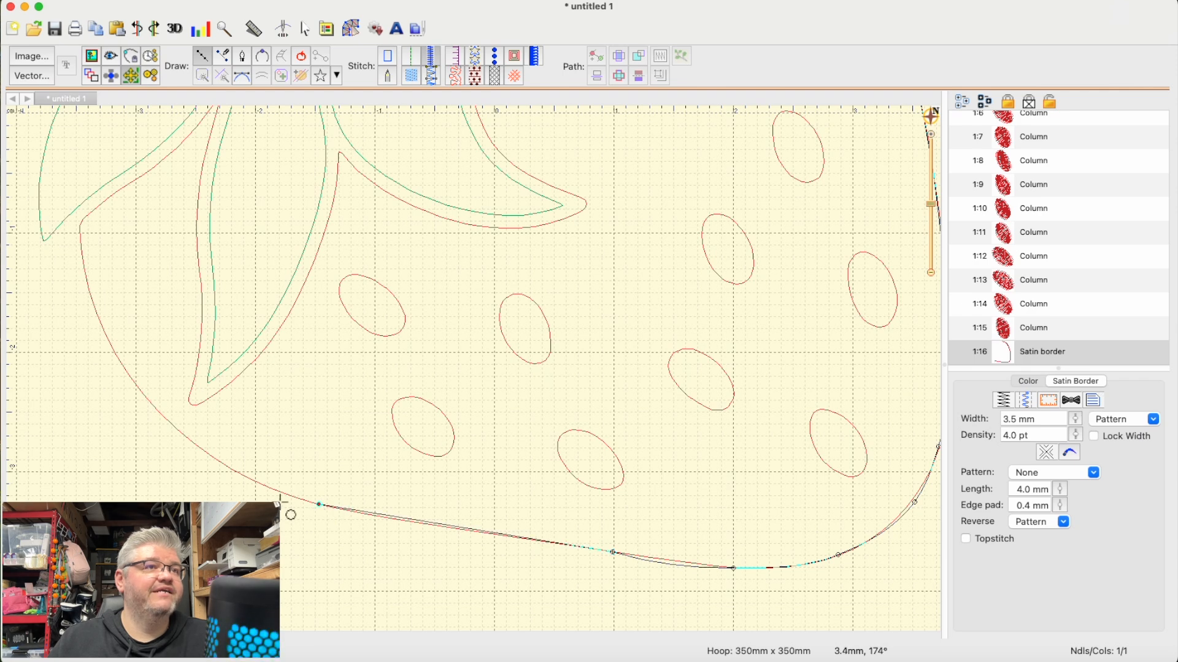
pyautogui.click(254, 485)
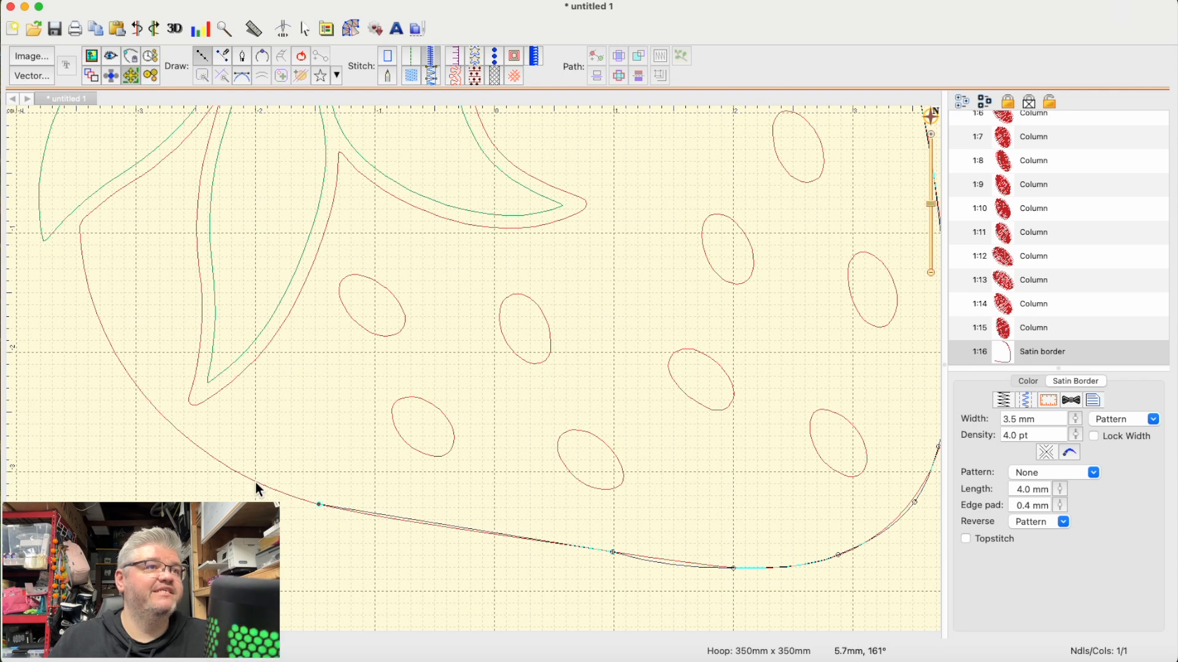
pyautogui.click(177, 429)
pyautogui.click(112, 348)
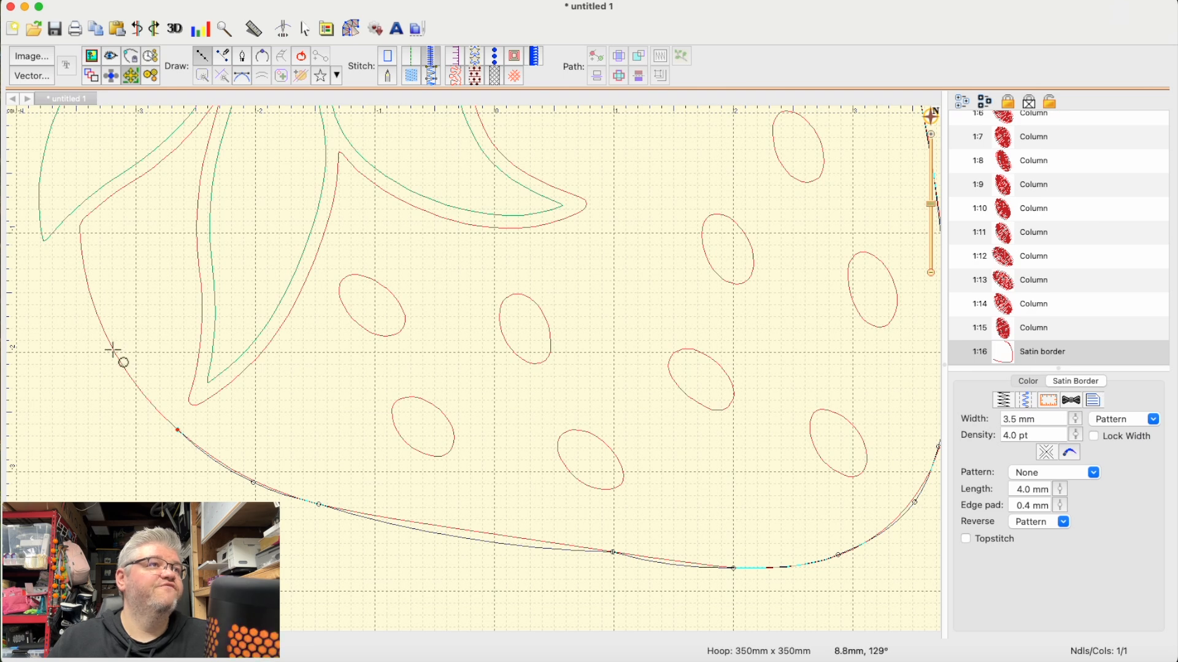
pyautogui.click(83, 259)
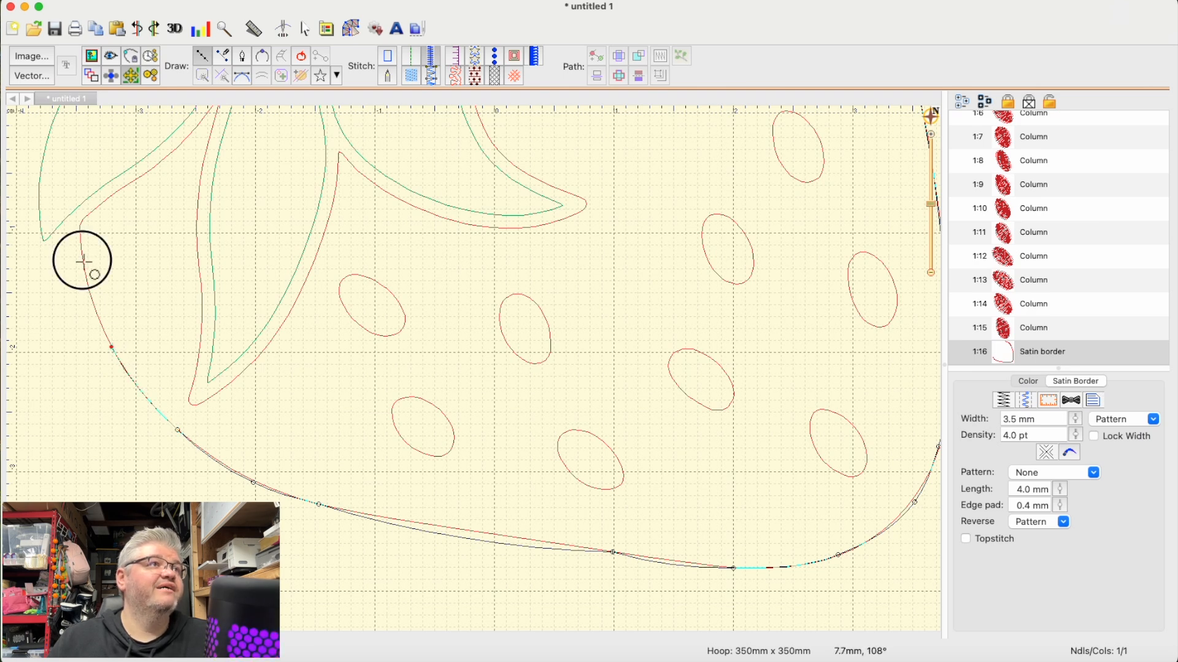
pyautogui.click(79, 205)
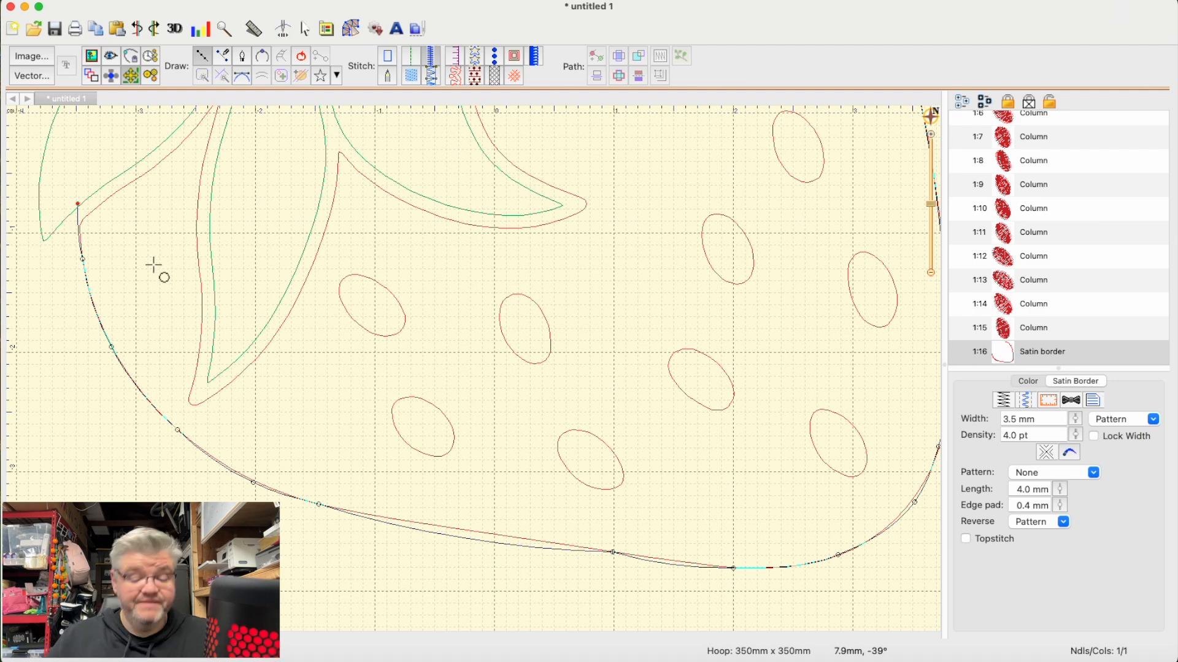
pyautogui.scroll(3, 157, 261)
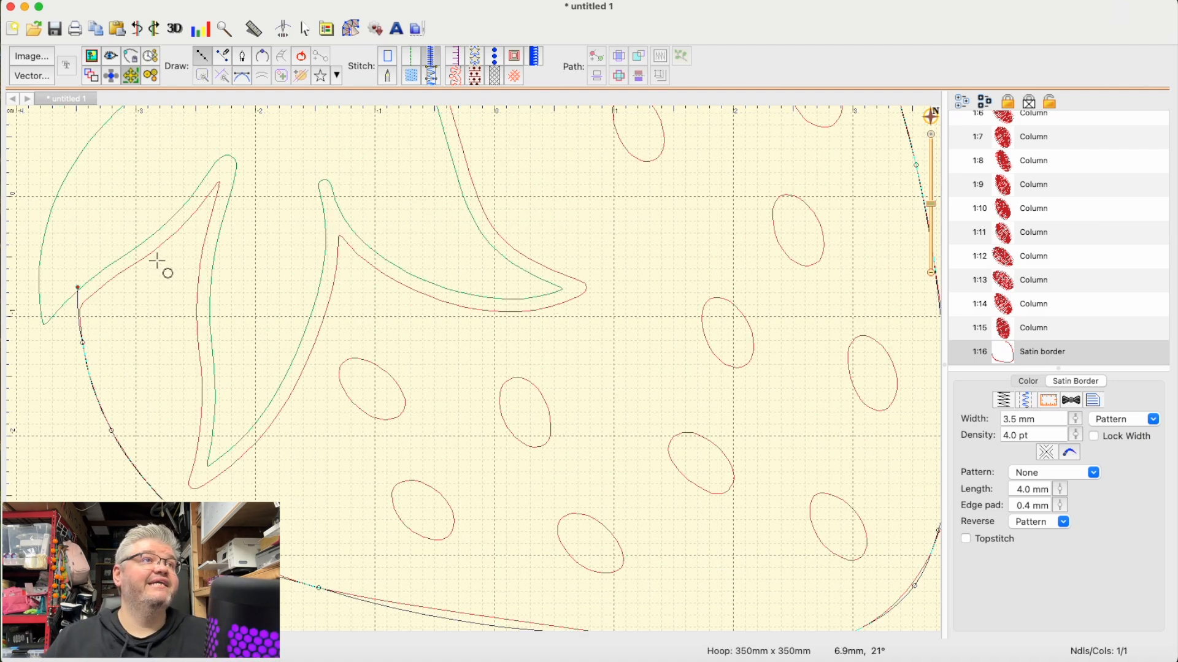
pyautogui.press('Return')
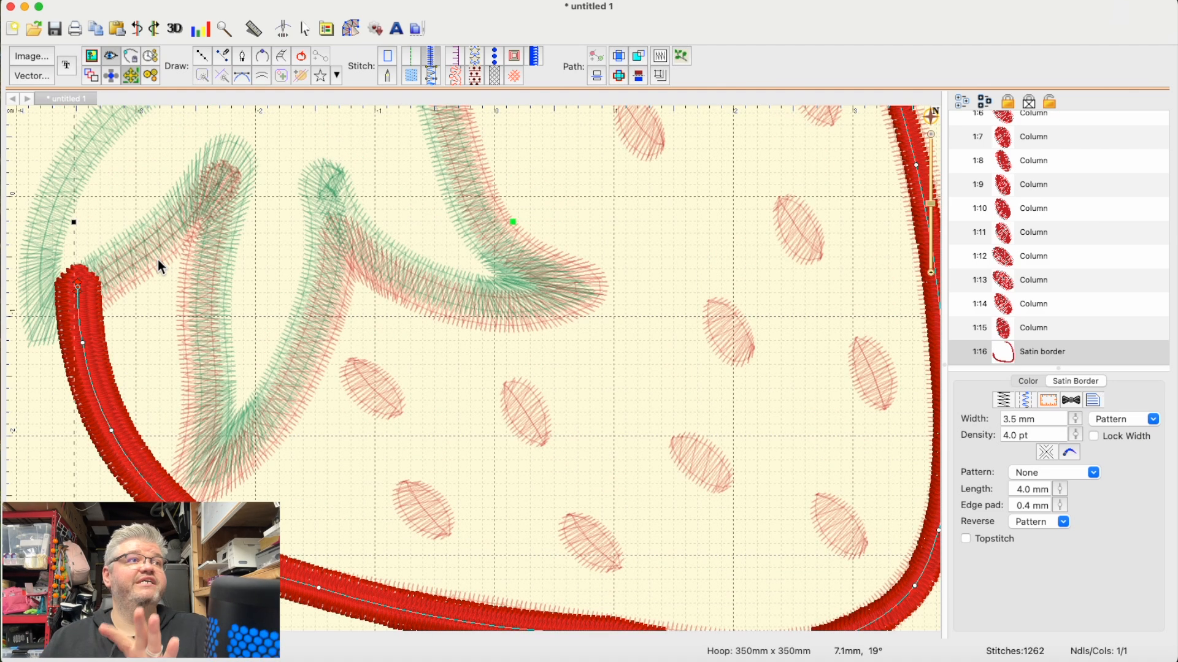
# - Straighten the long bottom segment of the new satin border by raising the curve handles at both of its ends slightly
pyautogui.scroll(15, 323, 370)
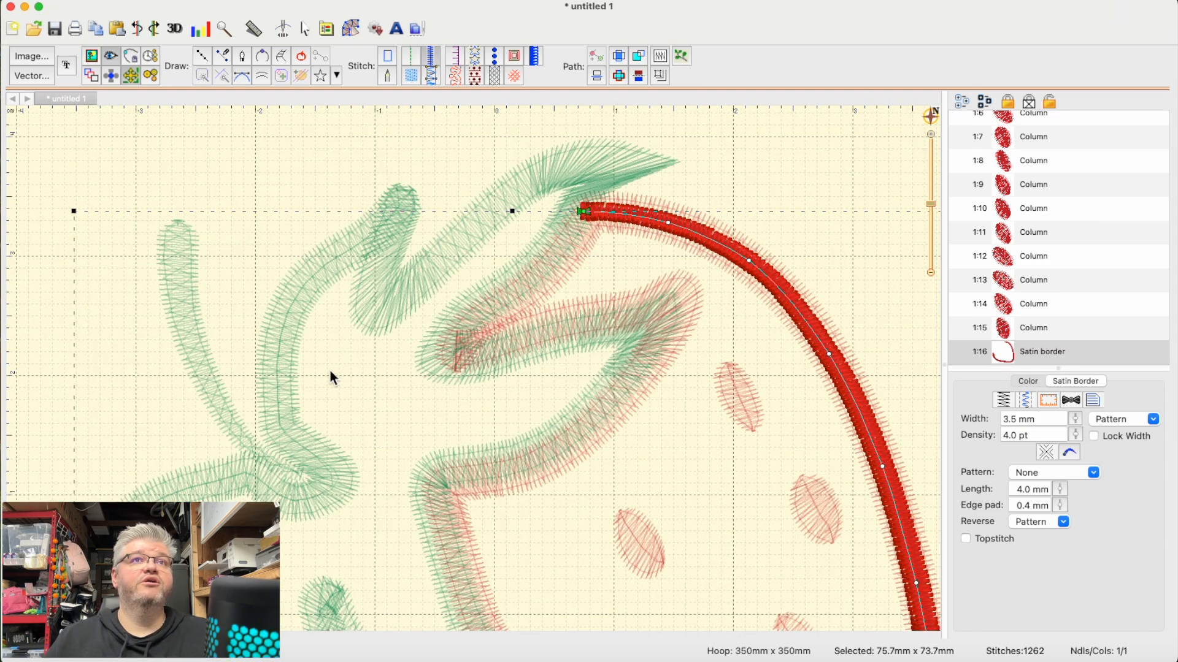
pyautogui.scroll(-20, 334, 369)
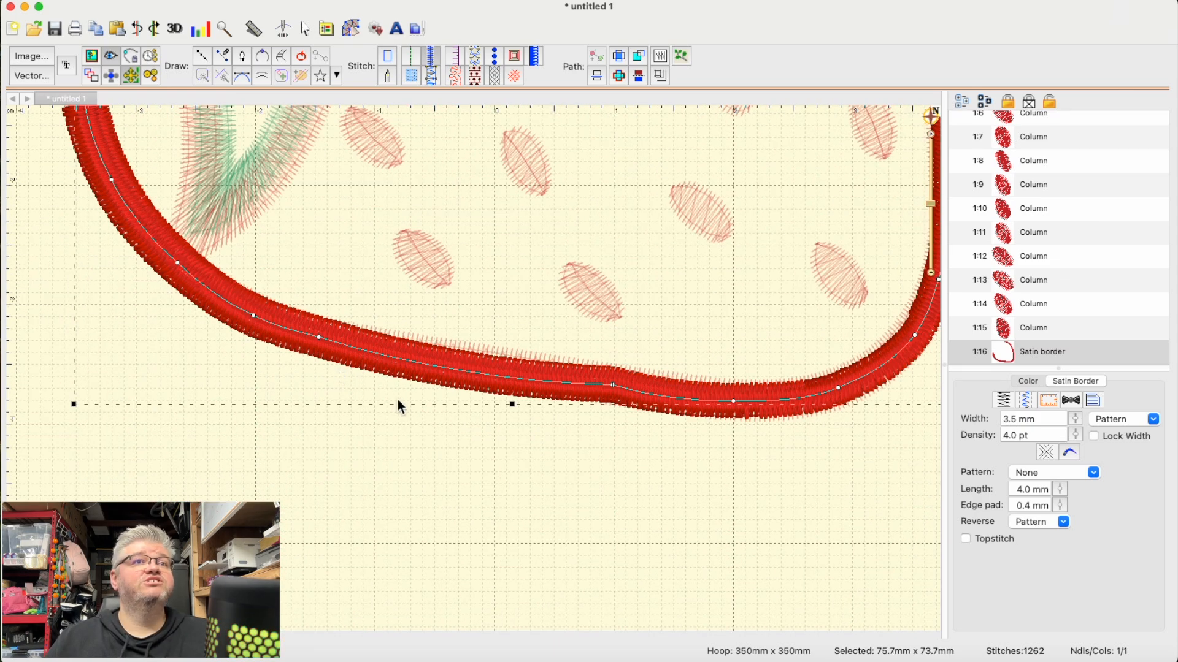
pyautogui.scroll(3, 405, 404)
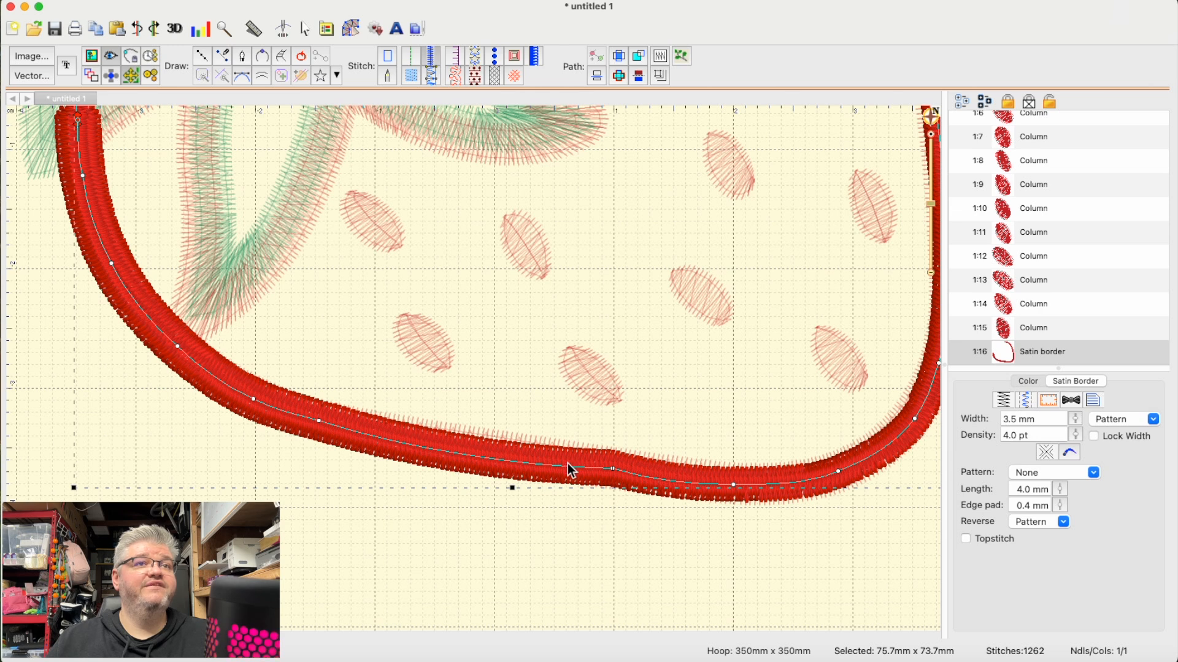
pyautogui.click(614, 469)
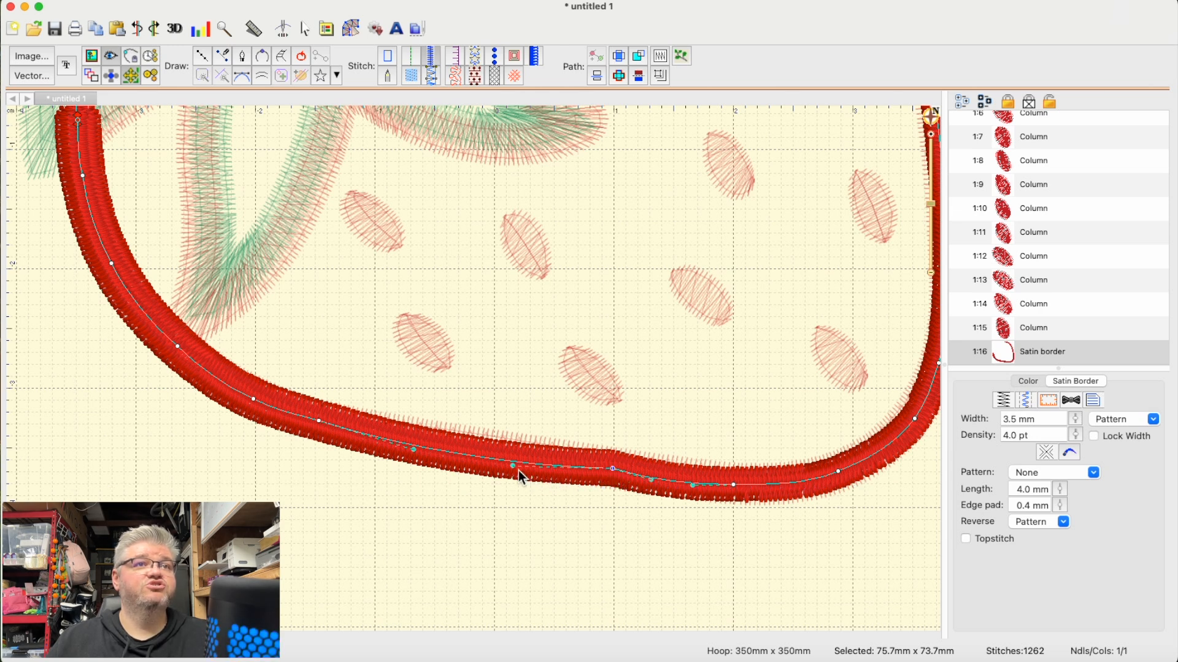
pyautogui.moveTo(518, 469); pyautogui.dragTo(522, 451)
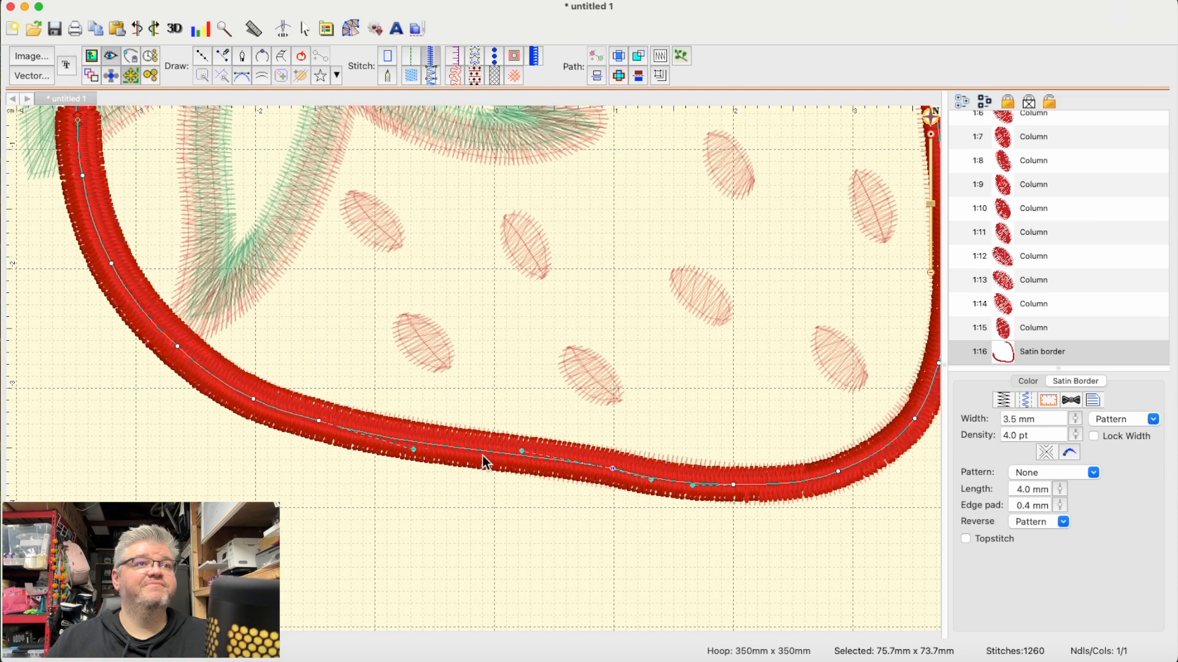
pyautogui.click(415, 451)
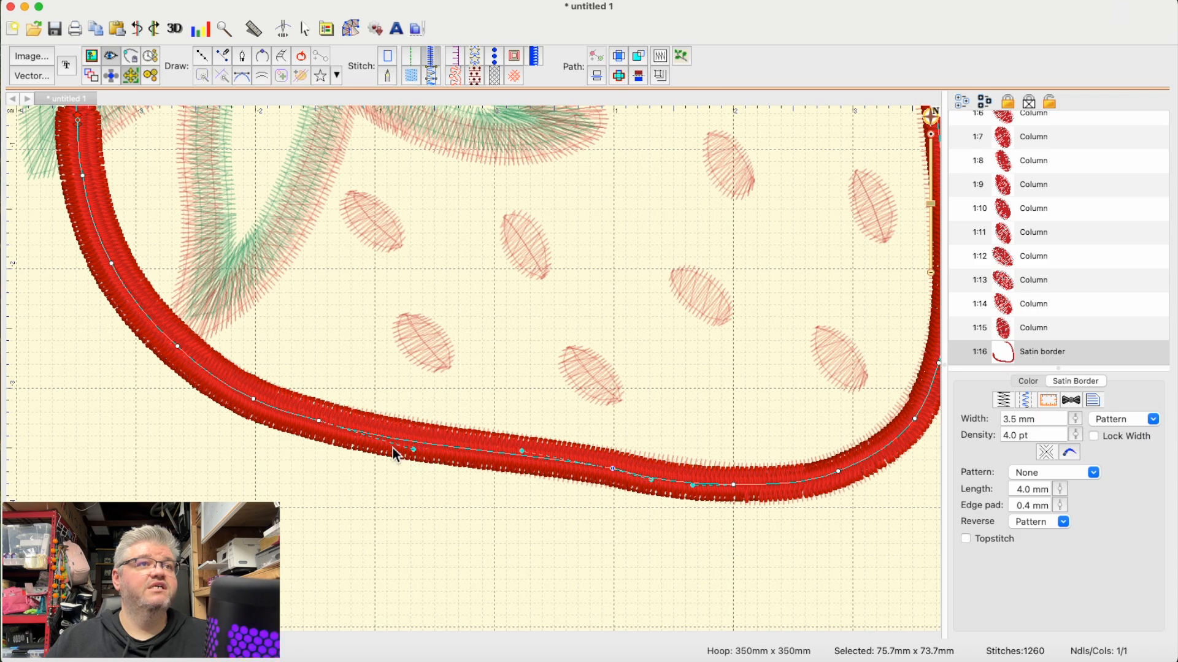
pyautogui.click(320, 423)
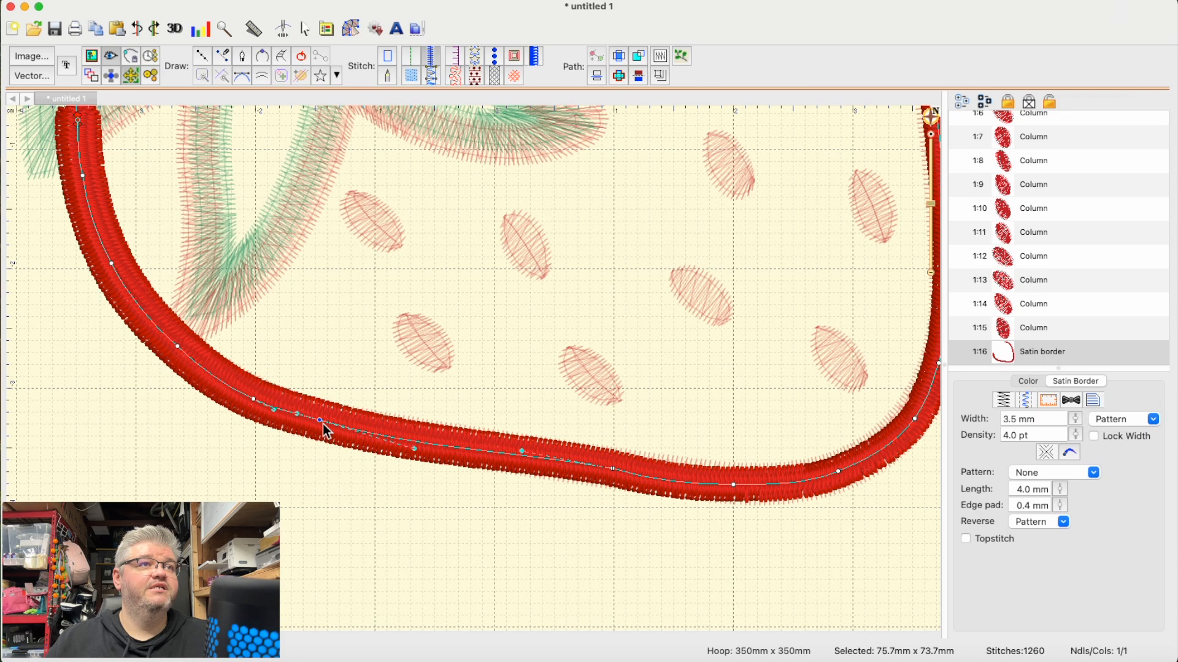
pyautogui.moveTo(415, 449); pyautogui.dragTo(418, 443)
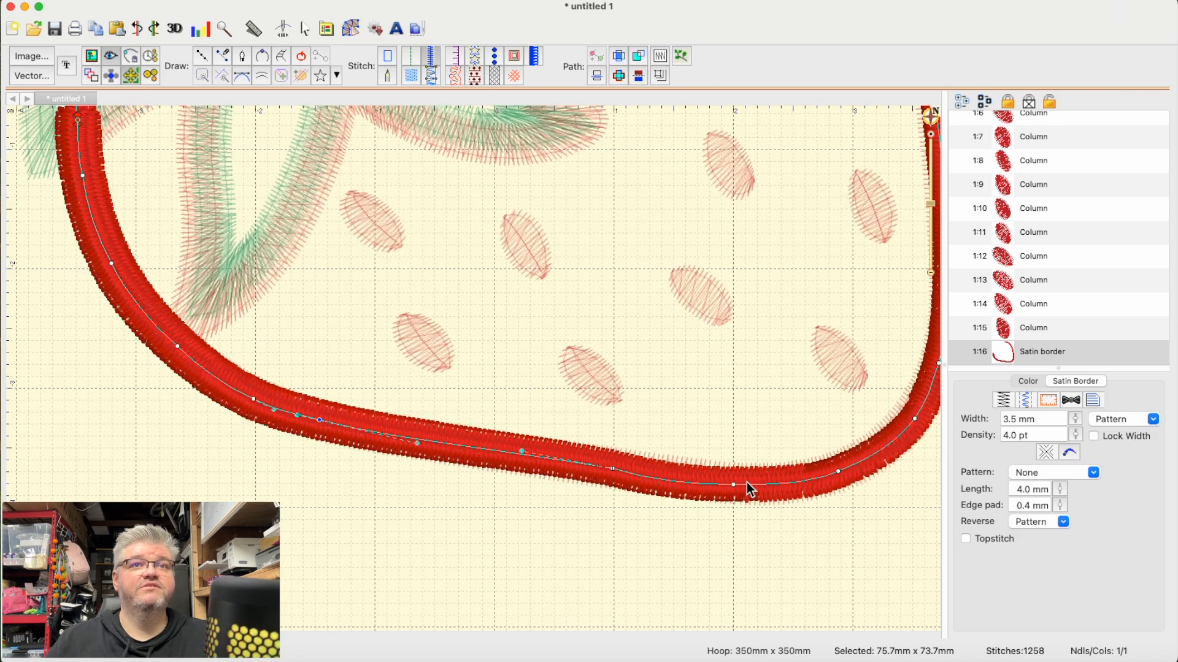
# - Smooth the short bottom segment of the satin border leading into the lower right curve by raising its curve handles slightly
pyautogui.click(613, 471)
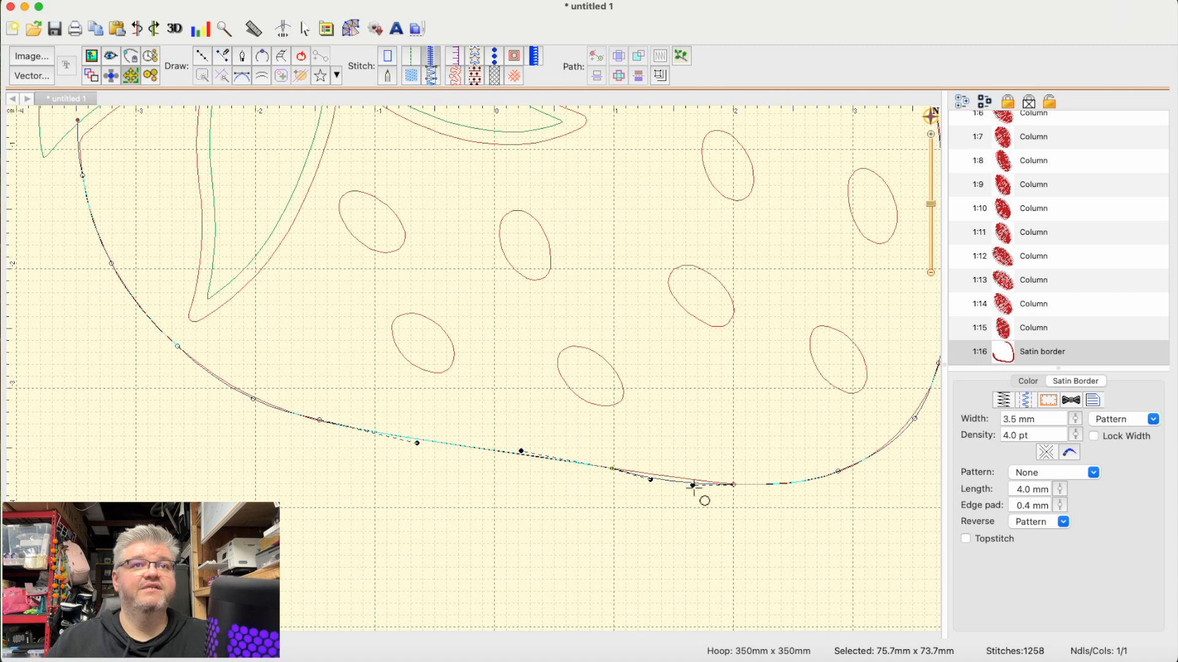
pyautogui.moveTo(692, 486); pyautogui.dragTo(691, 482)
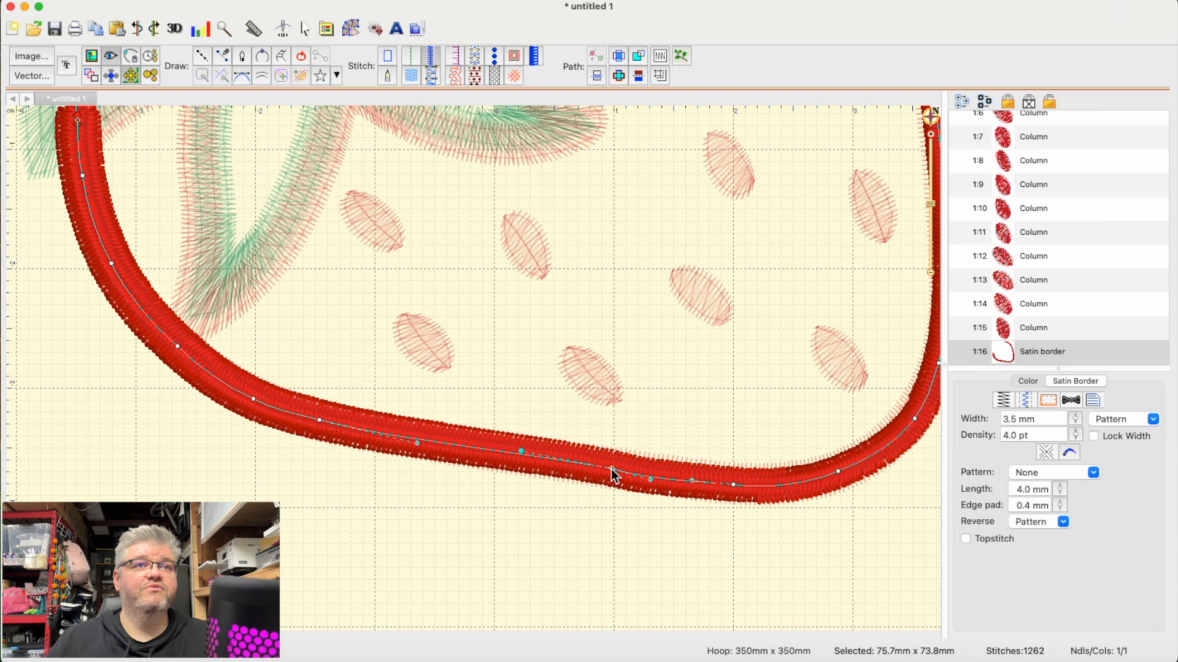
pyautogui.click(653, 485)
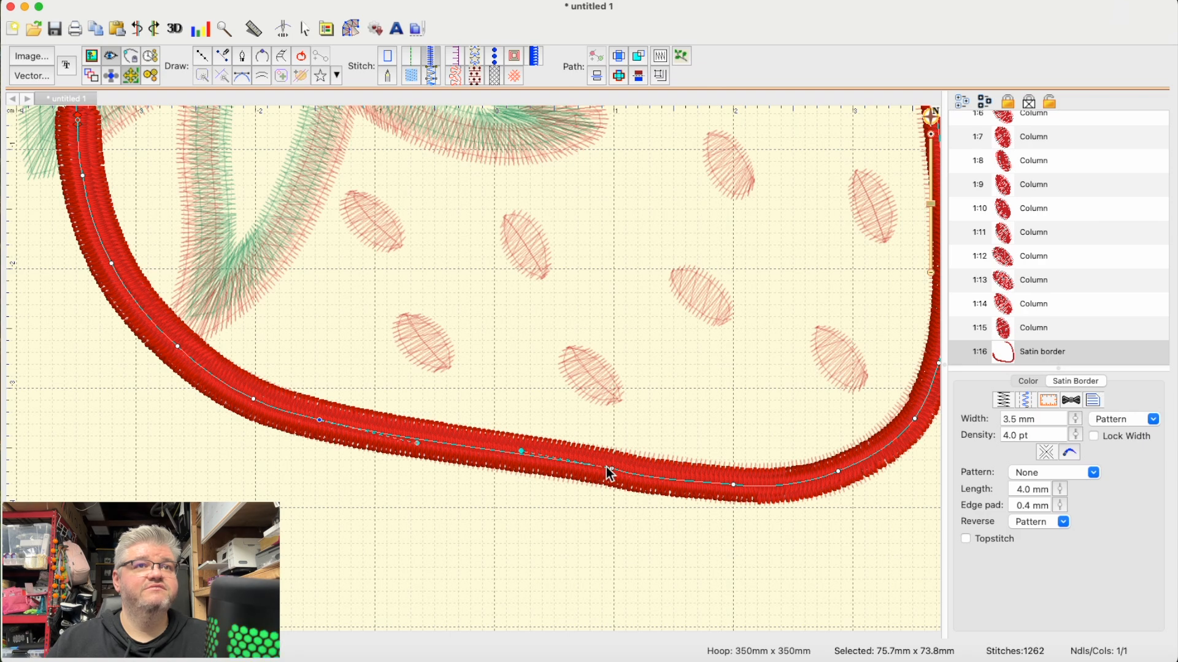
pyautogui.moveTo(650, 480); pyautogui.dragTo(653, 475)
pyautogui.moveTo(653, 476); pyautogui.dragTo(662, 478)
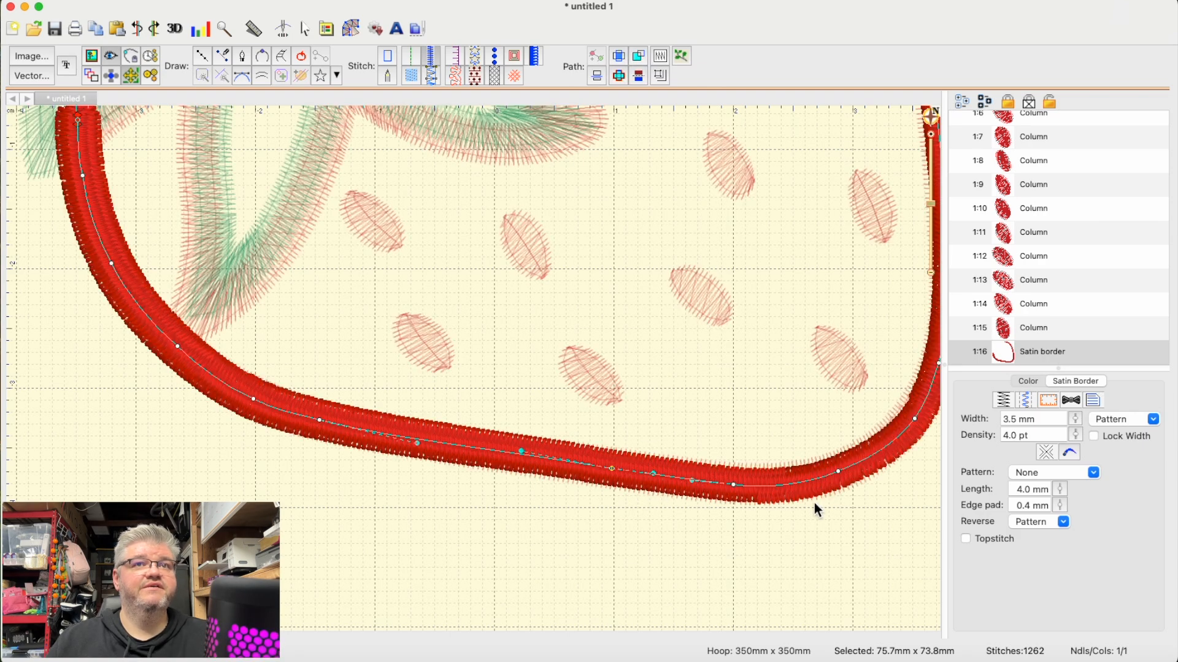
# - Give the new satin border an even width along its whole length with line thickness style 1
pyautogui.scroll(10, 813, 508)
pyautogui.scroll(-14, 815, 506)
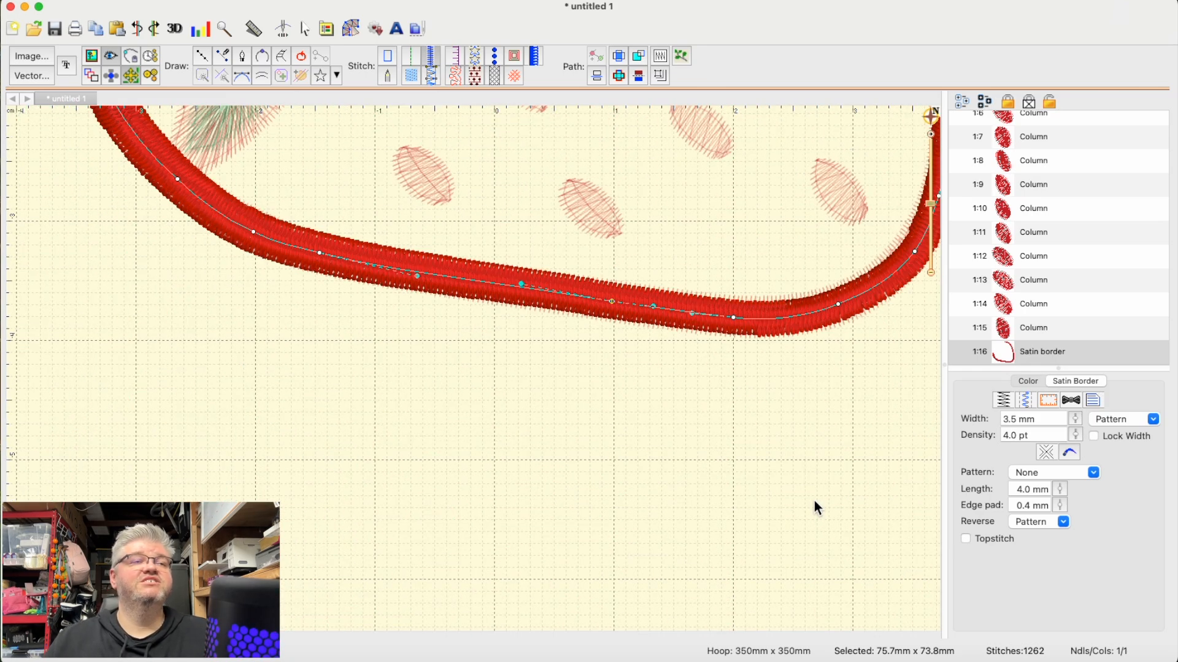
pyautogui.scroll(20, 814, 503)
pyautogui.scroll(-15, 814, 503)
pyautogui.press('super+minus')
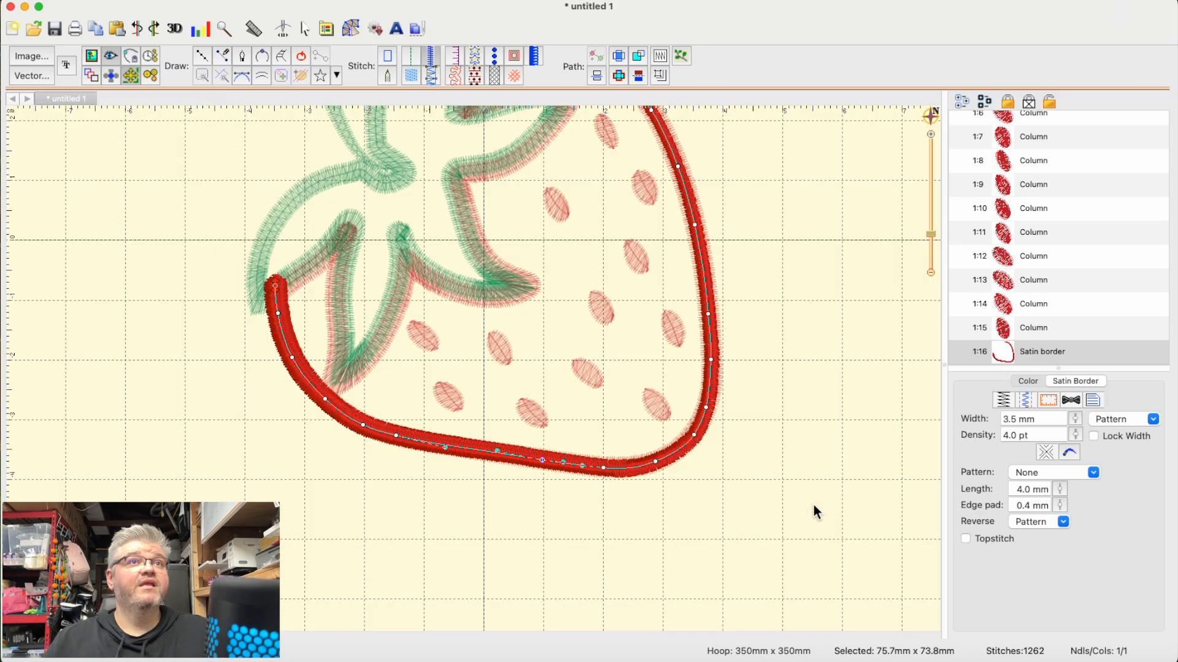
pyautogui.scroll(6, 809, 504)
pyautogui.scroll(-4, 808, 502)
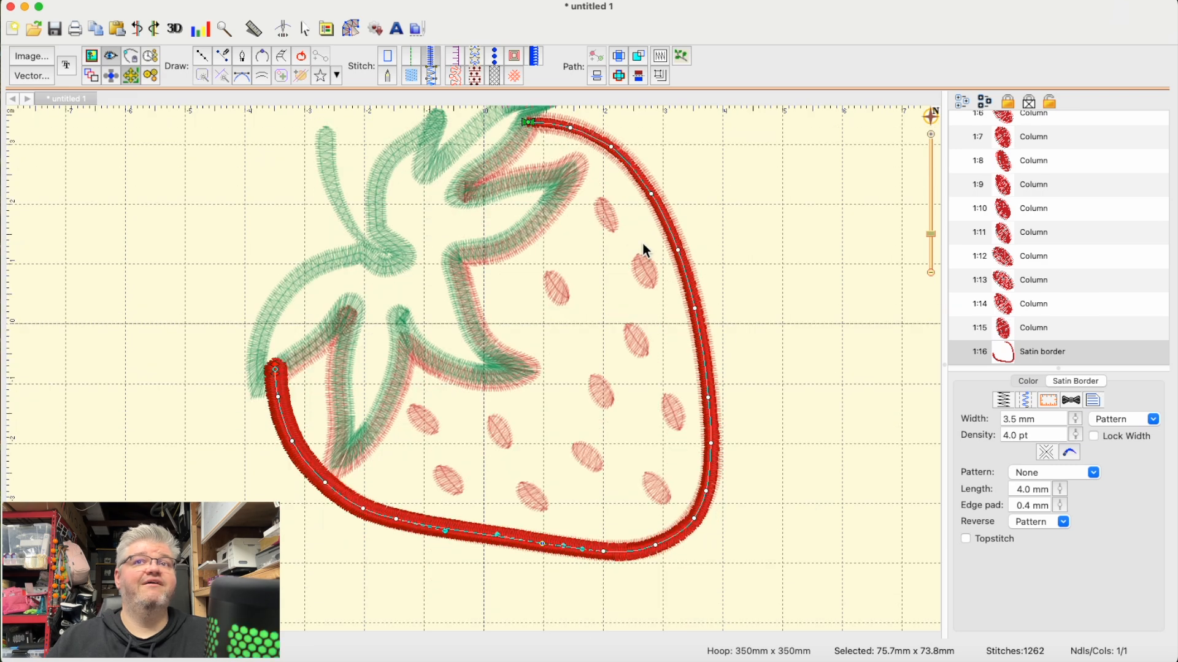
pyautogui.click(1073, 453)
pyautogui.click(1082, 485)
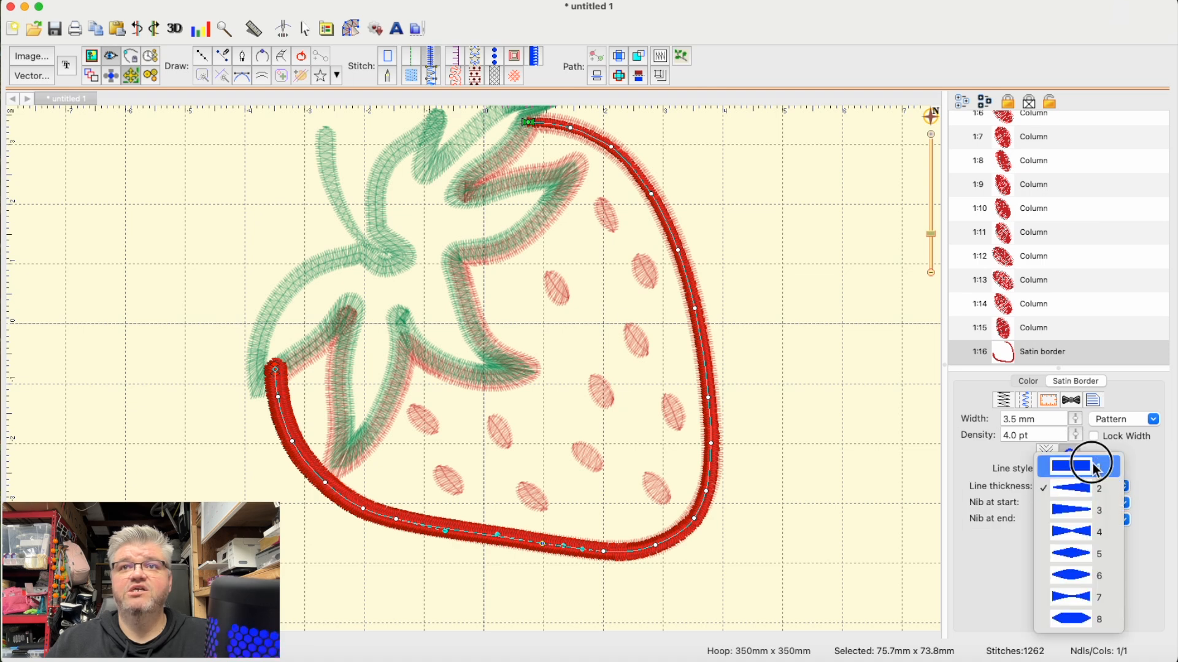
pyautogui.click(1085, 467)
# - Set the nibs at the start and end of the new satin border to Normal, and deselect it
pyautogui.click(1103, 509)
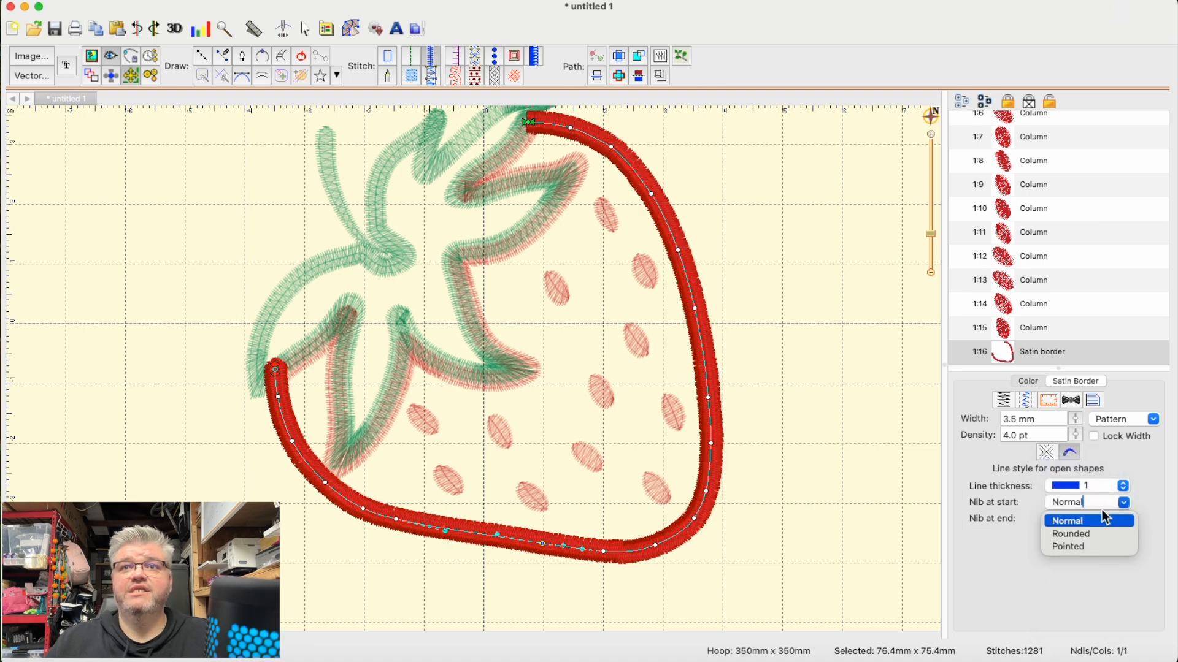
pyautogui.click(1064, 528)
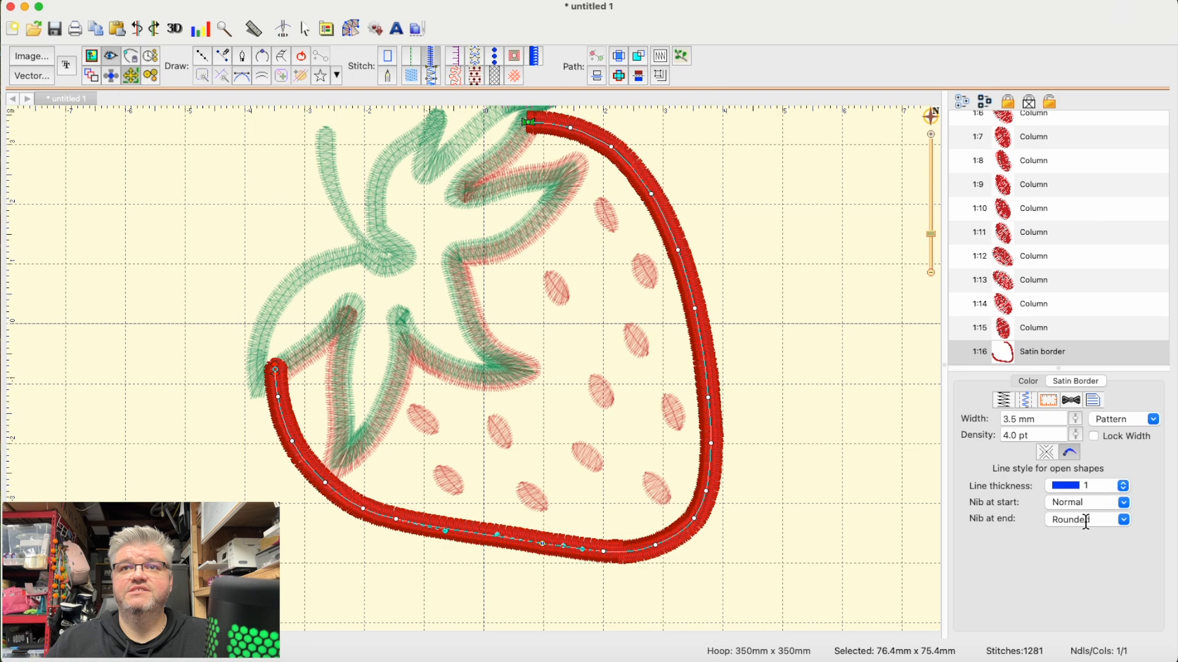
pyautogui.click(1123, 520)
pyautogui.click(1070, 538)
pyautogui.click(689, 486)
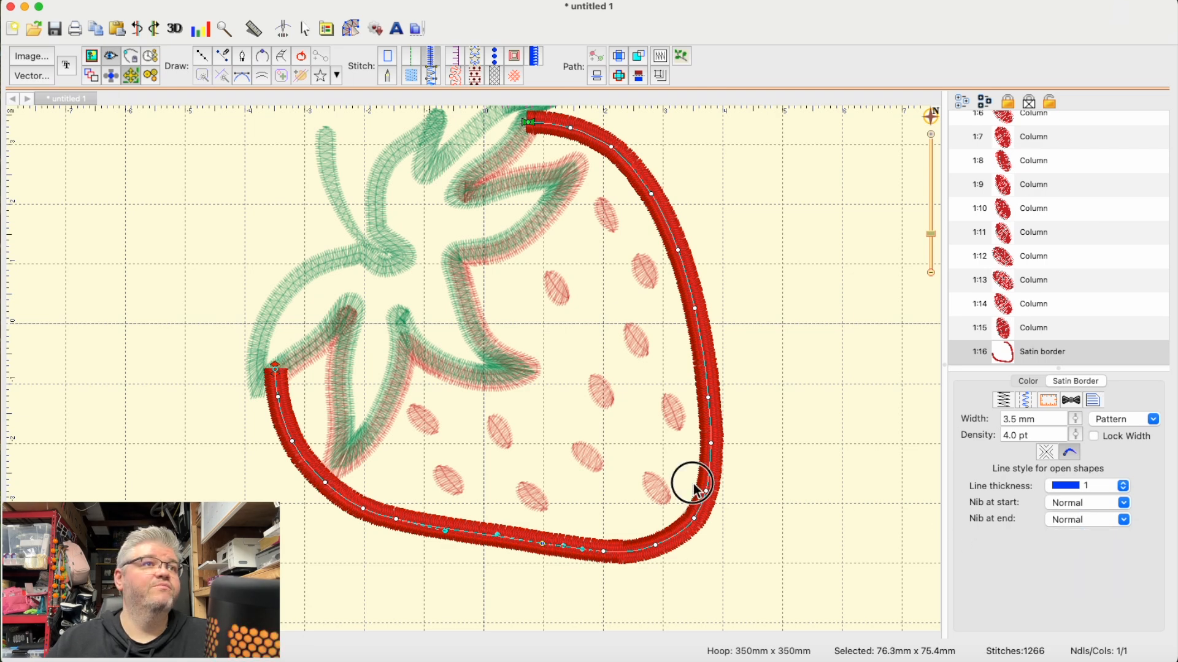
# - Delete the old closed red satin outline that follows both the berry's edge and the leaf shapes
pyautogui.scroll(2, 723, 475)
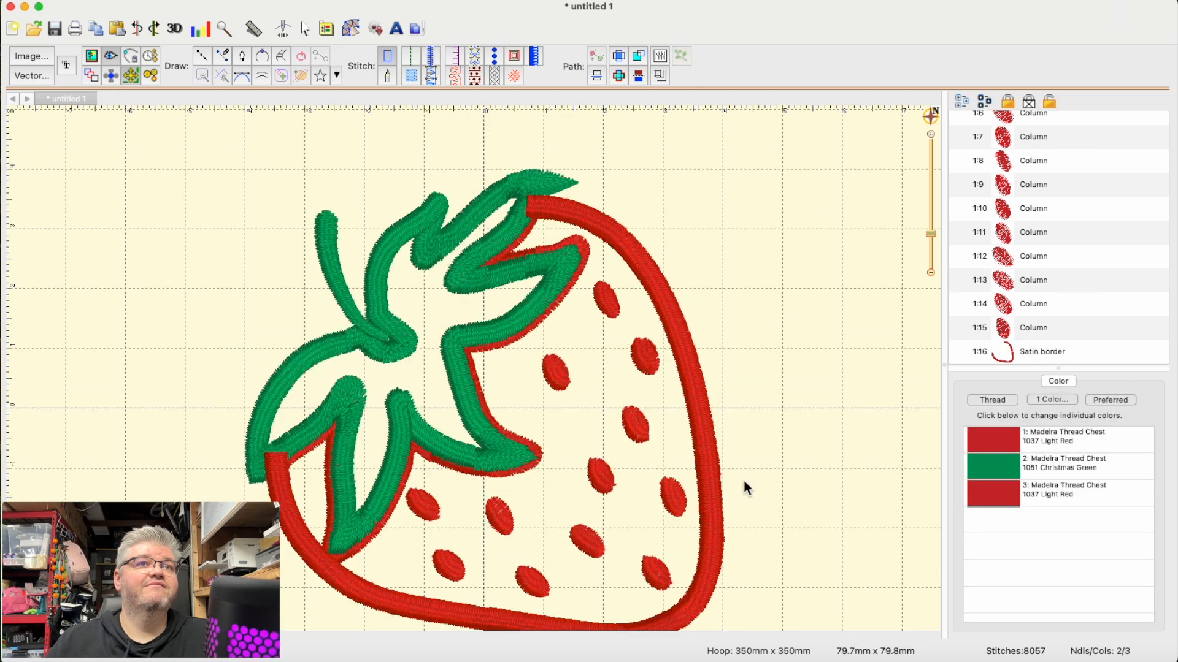
pyautogui.scroll(5, 1046, 318)
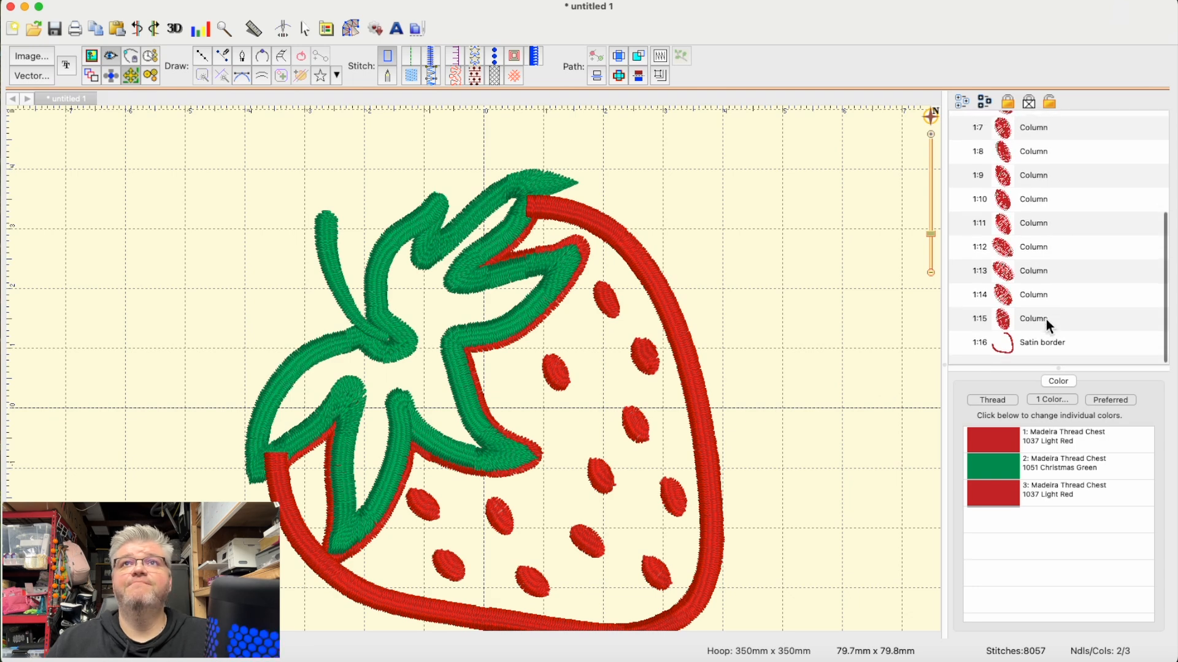
pyautogui.click(1061, 145)
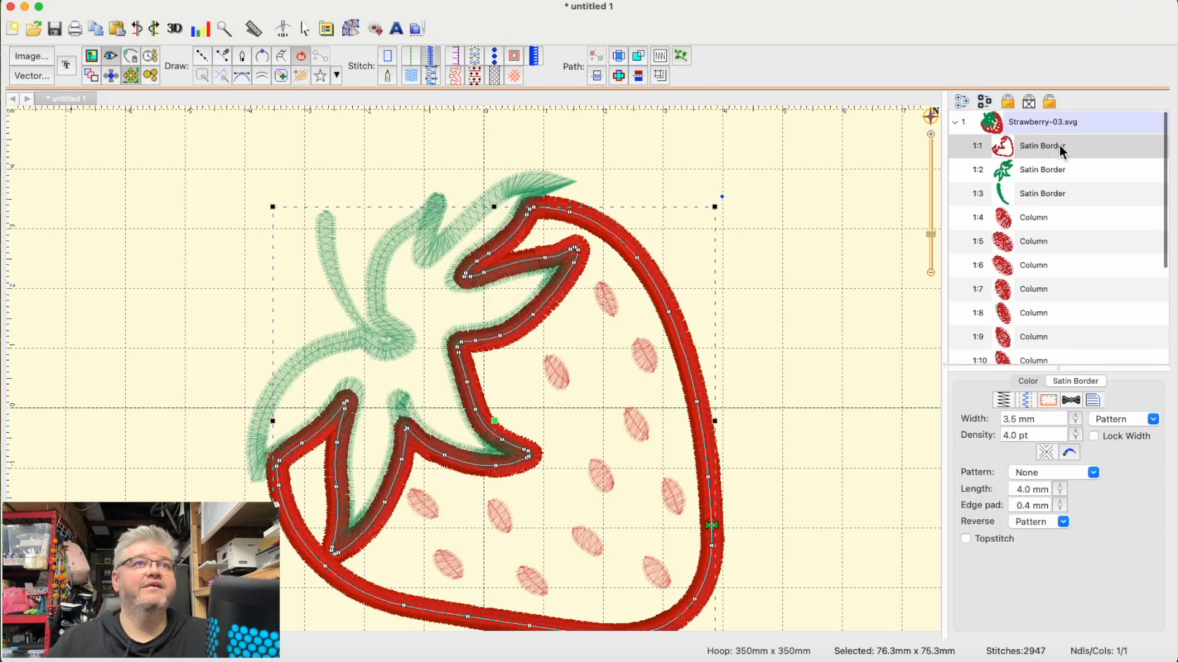
pyautogui.press('Delete')
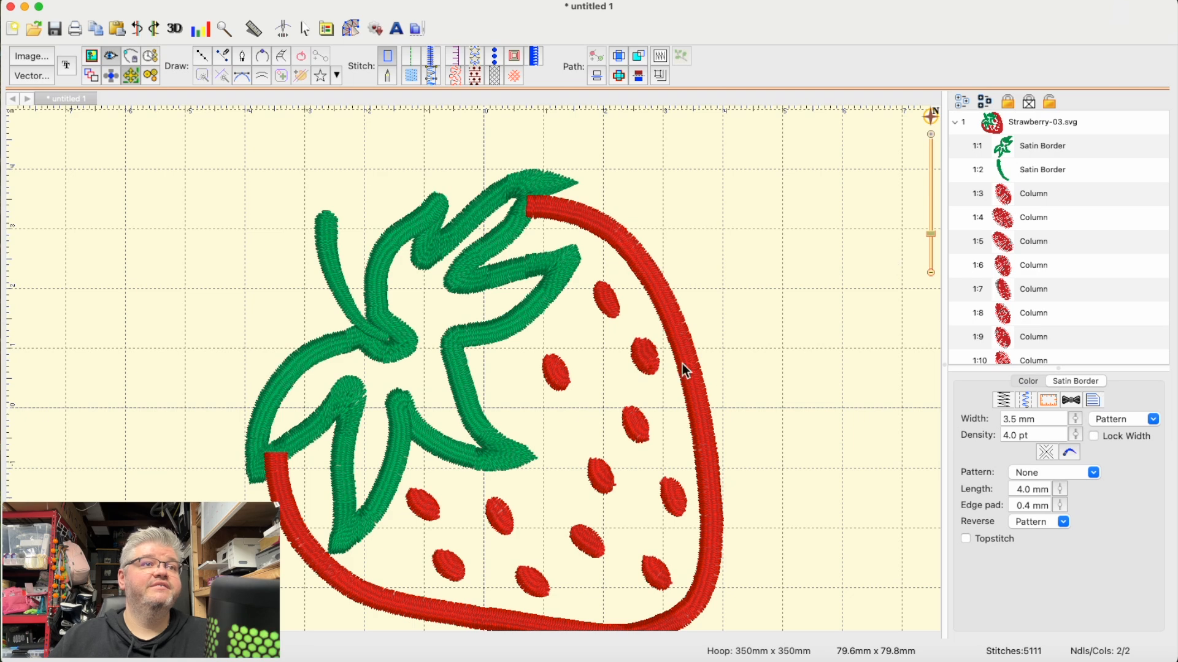
# - Move the new red satin border to the start of the stitching order, ahead of the green leaf outline
pyautogui.scroll(-1, 707, 371)
pyautogui.scroll(1, 708, 372)
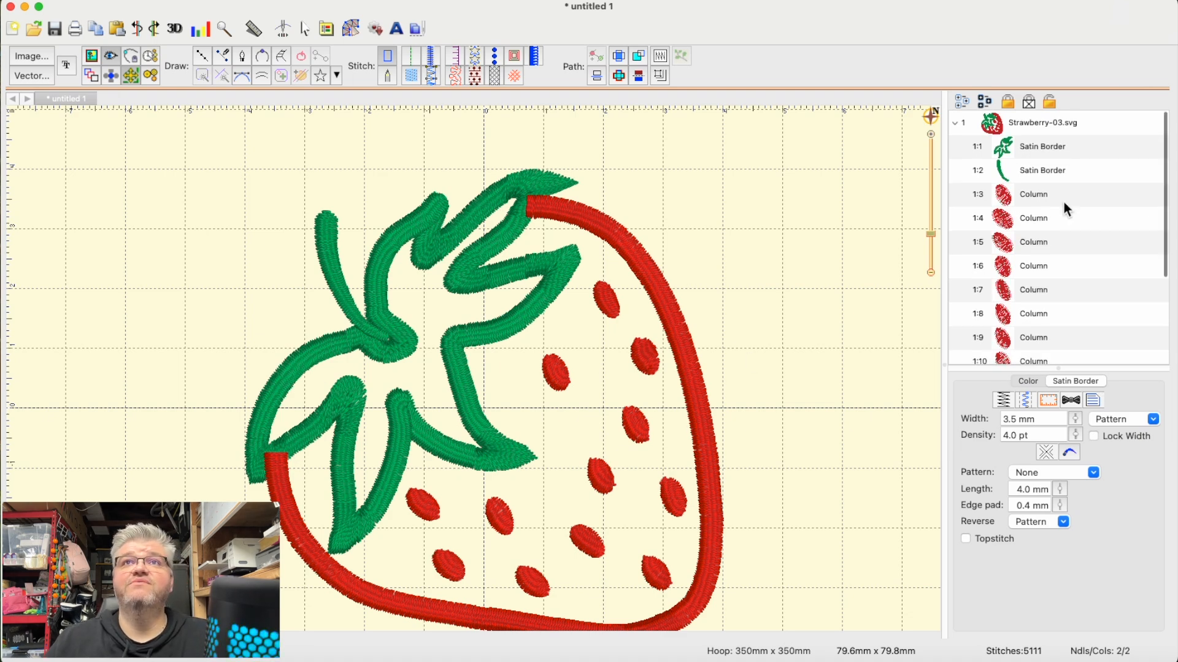
pyautogui.scroll(-5, 1021, 246)
pyautogui.moveTo(982, 352); pyautogui.dragTo(992, 181)
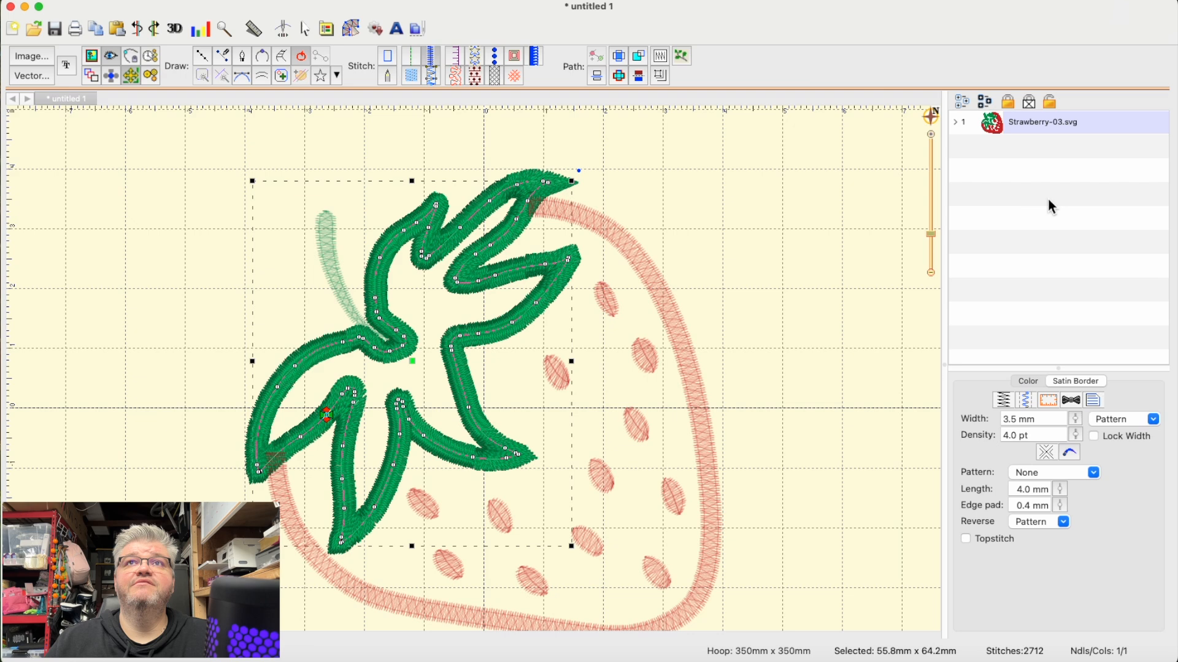
pyautogui.click(958, 125)
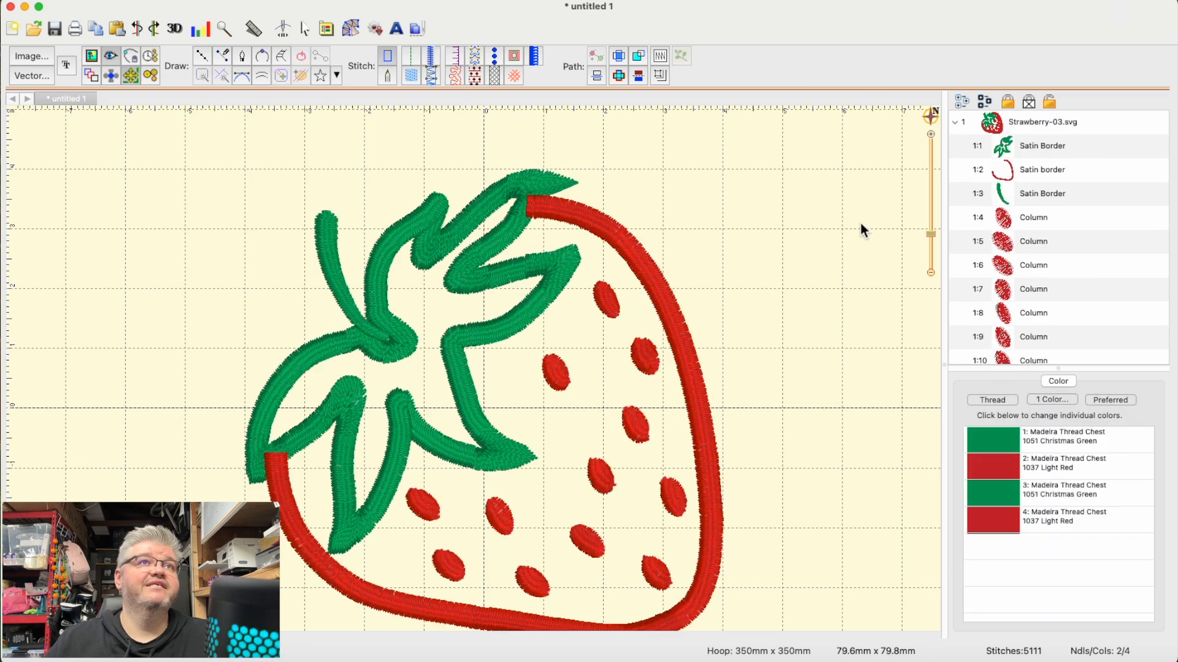
pyautogui.click(983, 145)
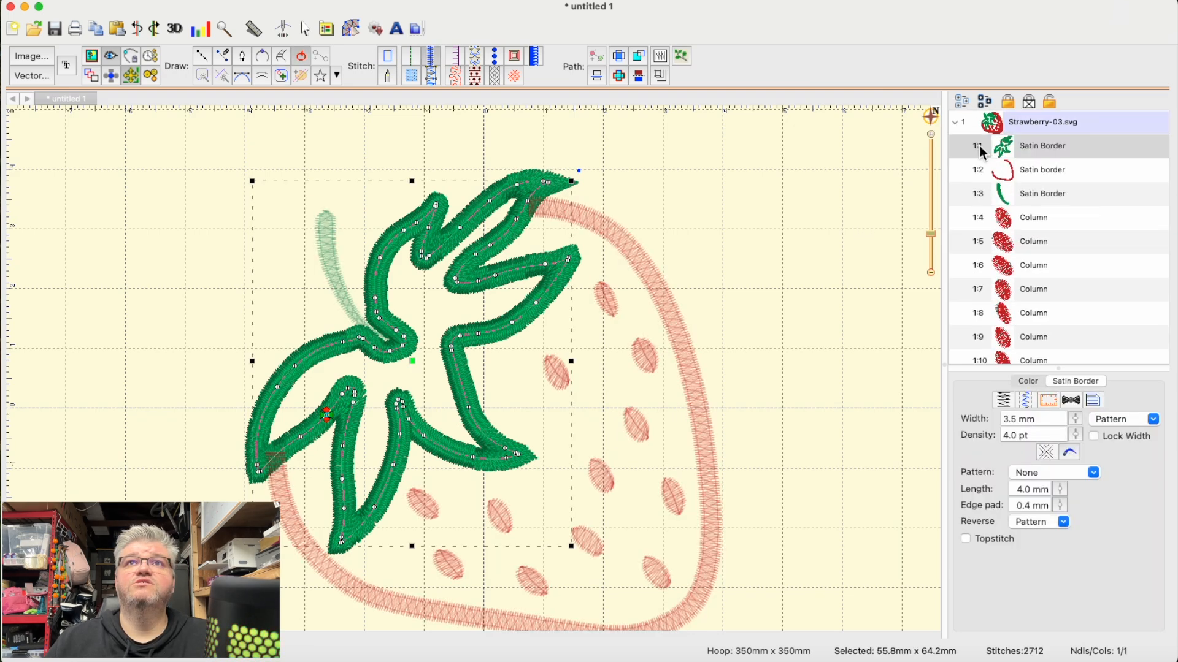
pyautogui.moveTo(981, 145); pyautogui.dragTo(1009, 187)
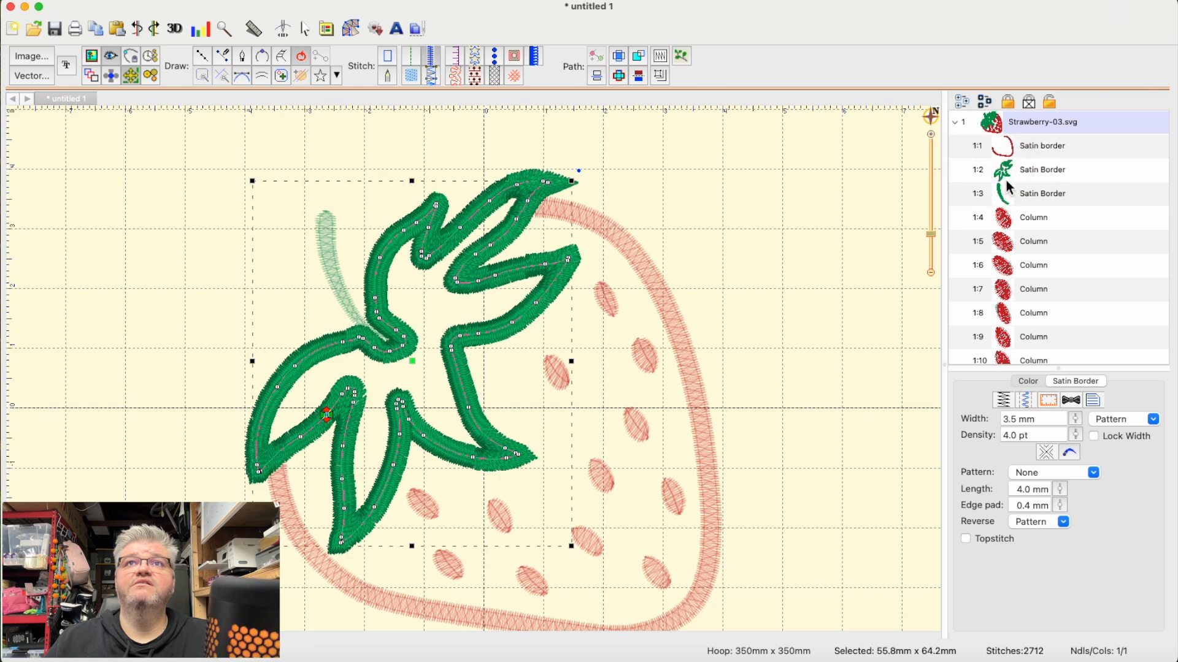
pyautogui.click(897, 200)
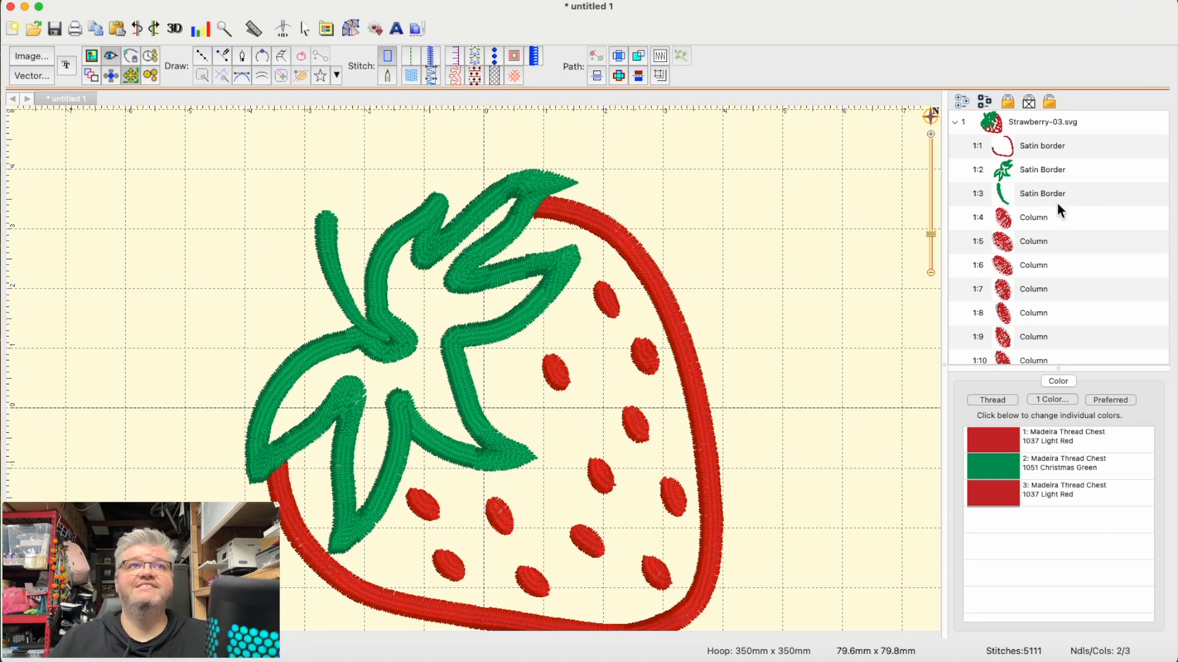
# - Move the green leaf outline and the stem together to the end of the stitching order, after all the seeds
pyautogui.click(979, 174)
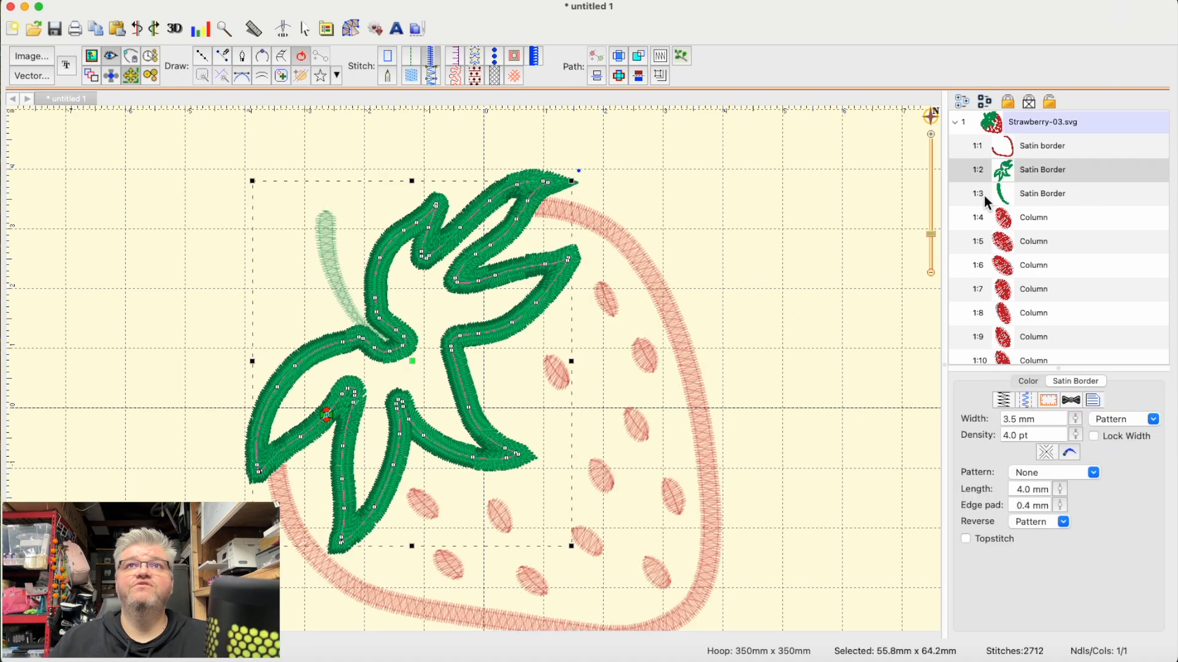
pyautogui.keyDown('shift'); pyautogui.click(986, 195); pyautogui.keyUp('shift')
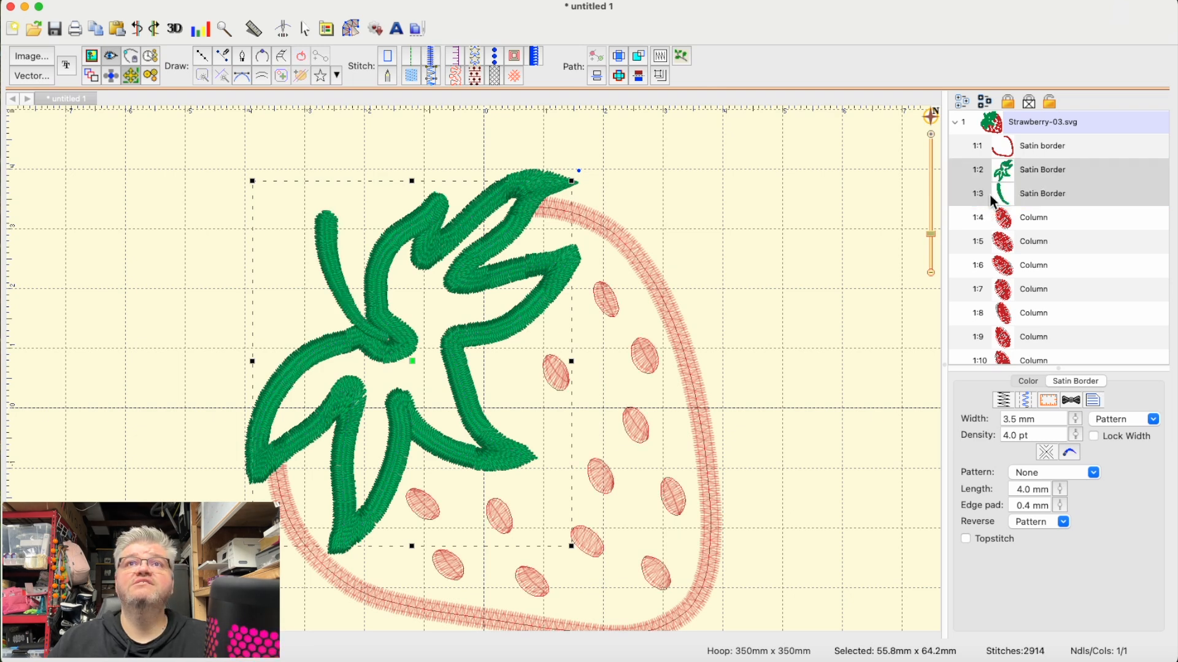
pyautogui.moveTo(980, 192); pyautogui.dragTo(1023, 368)
pyautogui.scroll(4, 1046, 338)
pyautogui.scroll(-4, 1046, 339)
pyautogui.scroll(5, 1047, 337)
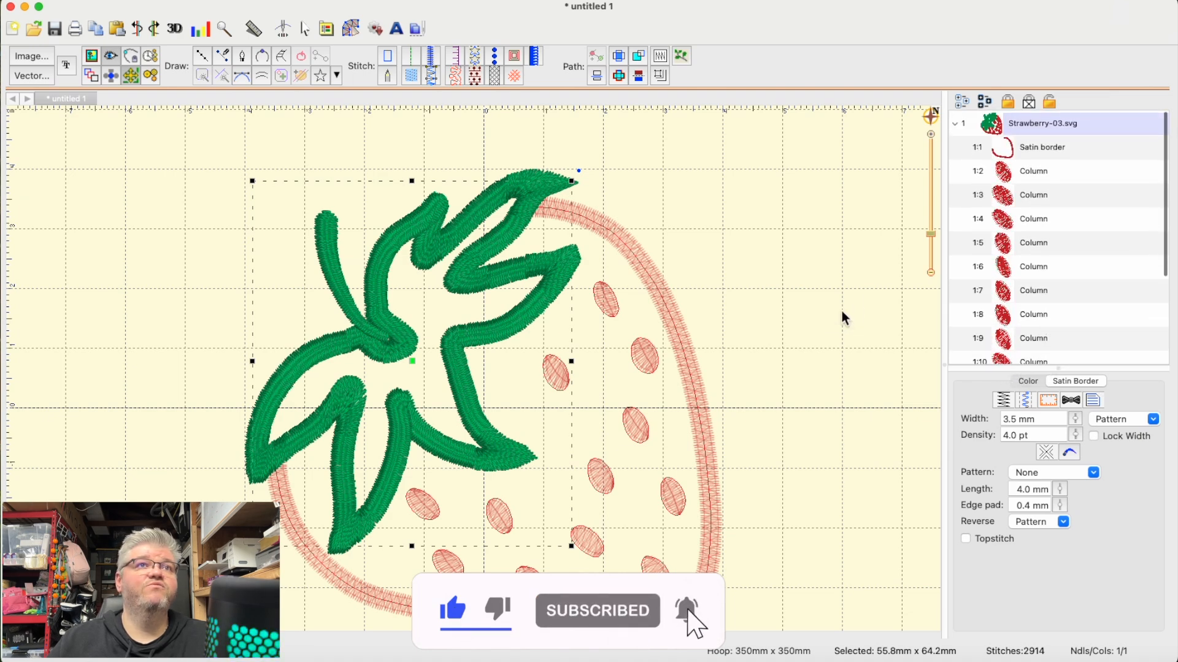
pyautogui.click(842, 307)
# - Examine the complete strawberry design and the stem's place among the stitched objects
pyautogui.scroll(4, 868, 297)
pyautogui.scroll(-6, 869, 296)
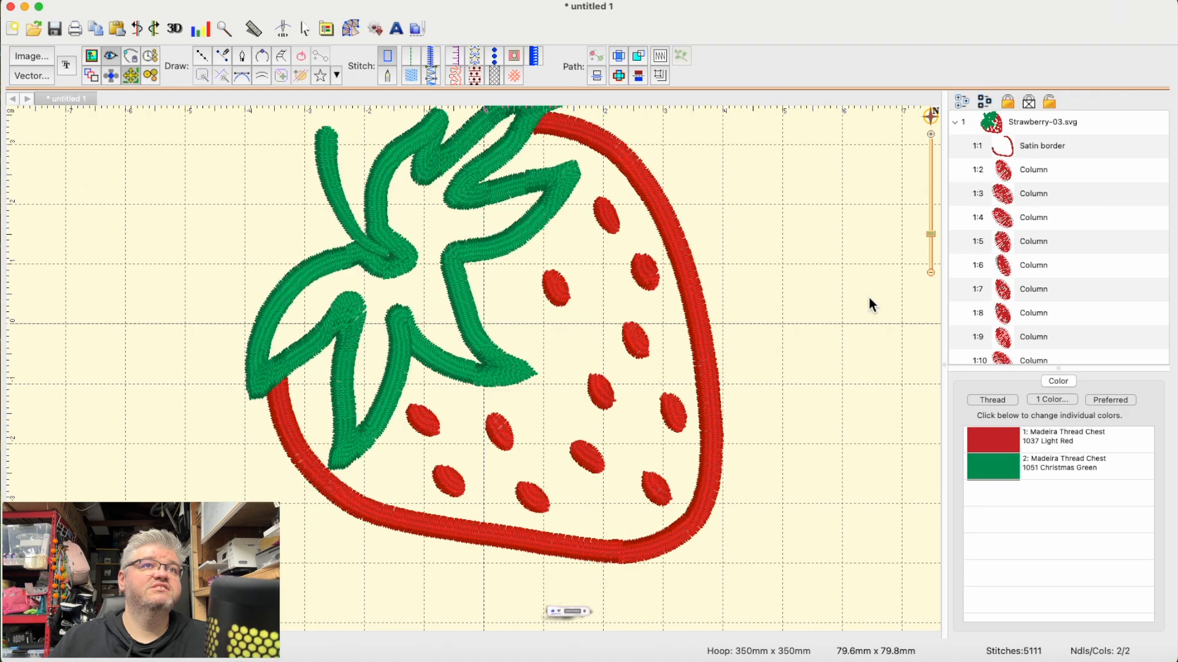
pyautogui.scroll(1, 868, 296)
pyautogui.scroll(2, 869, 297)
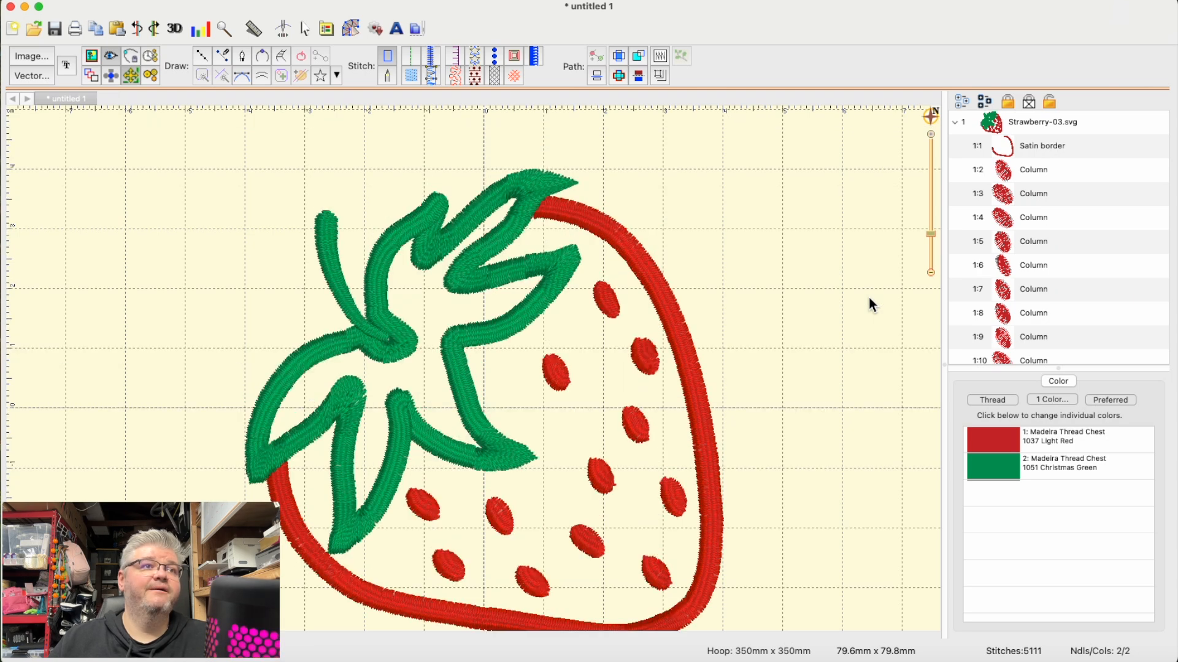
pyautogui.scroll(-2, 869, 296)
pyautogui.press('super+minus')
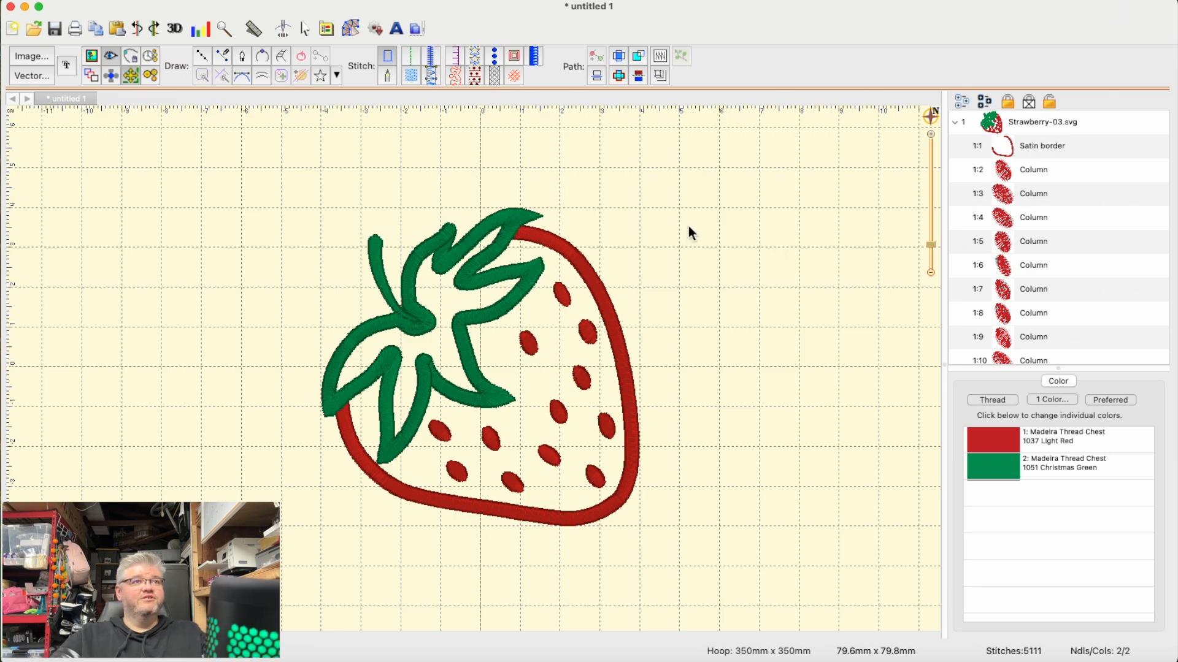
pyautogui.click(378, 264)
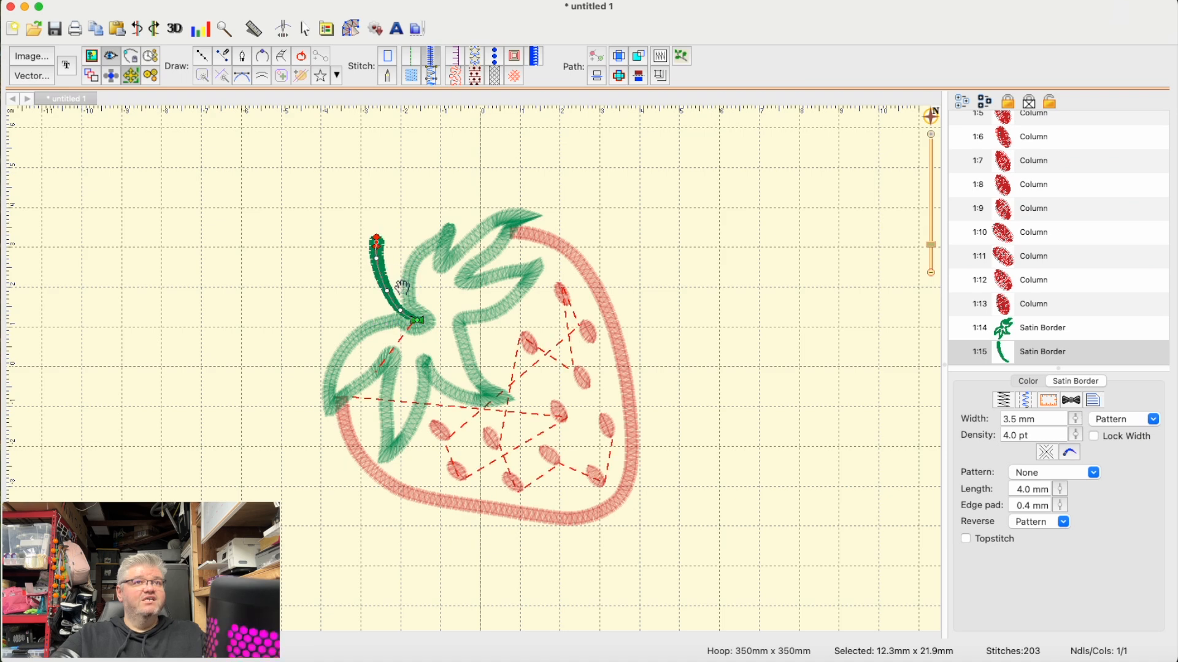
pyautogui.click(799, 270)
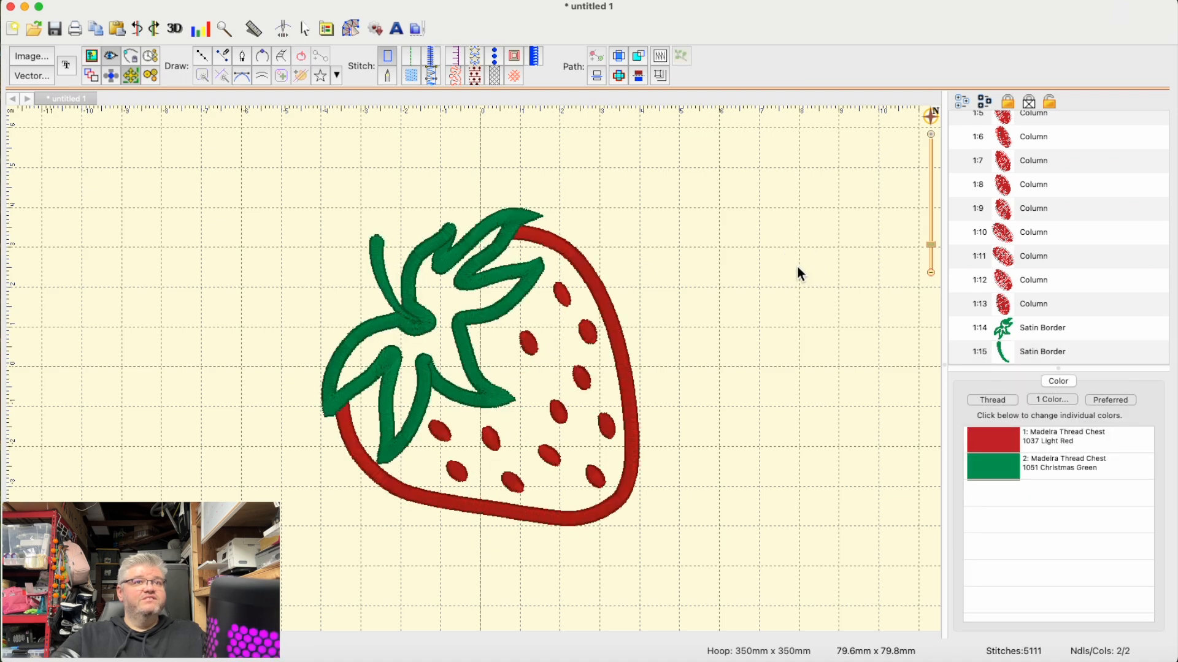
# - Save the finished design's stitch and working files to the Desktop as Strawberry, using the DST stitch format
pyautogui.click(58, 4)
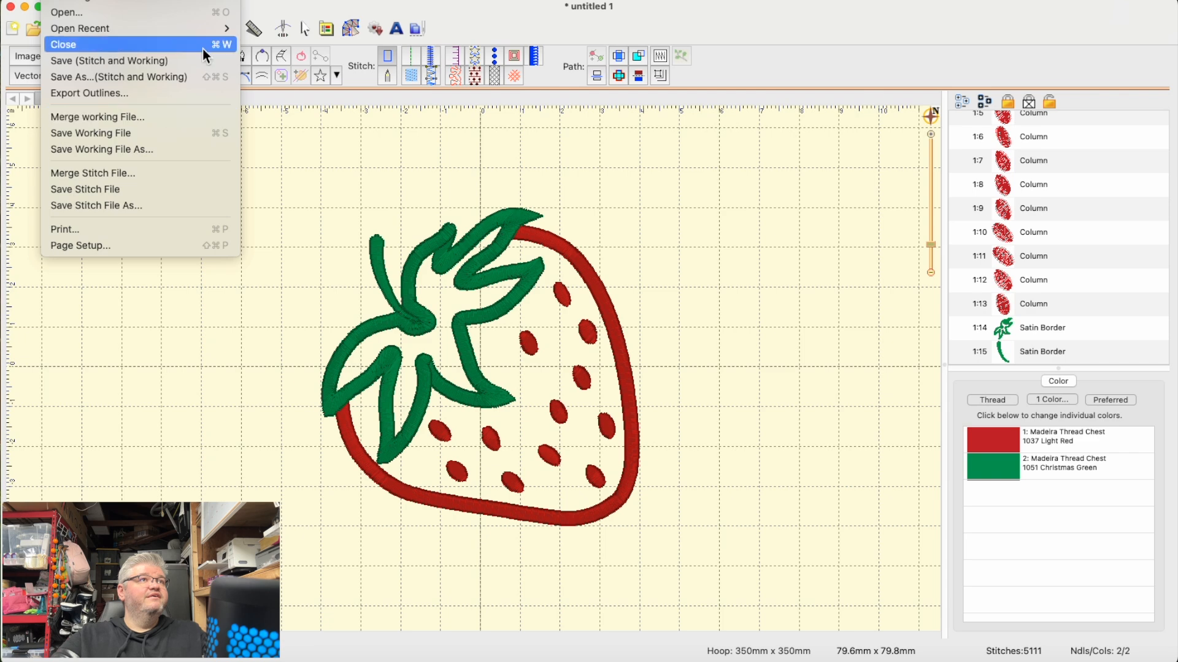
pyautogui.click(187, 76)
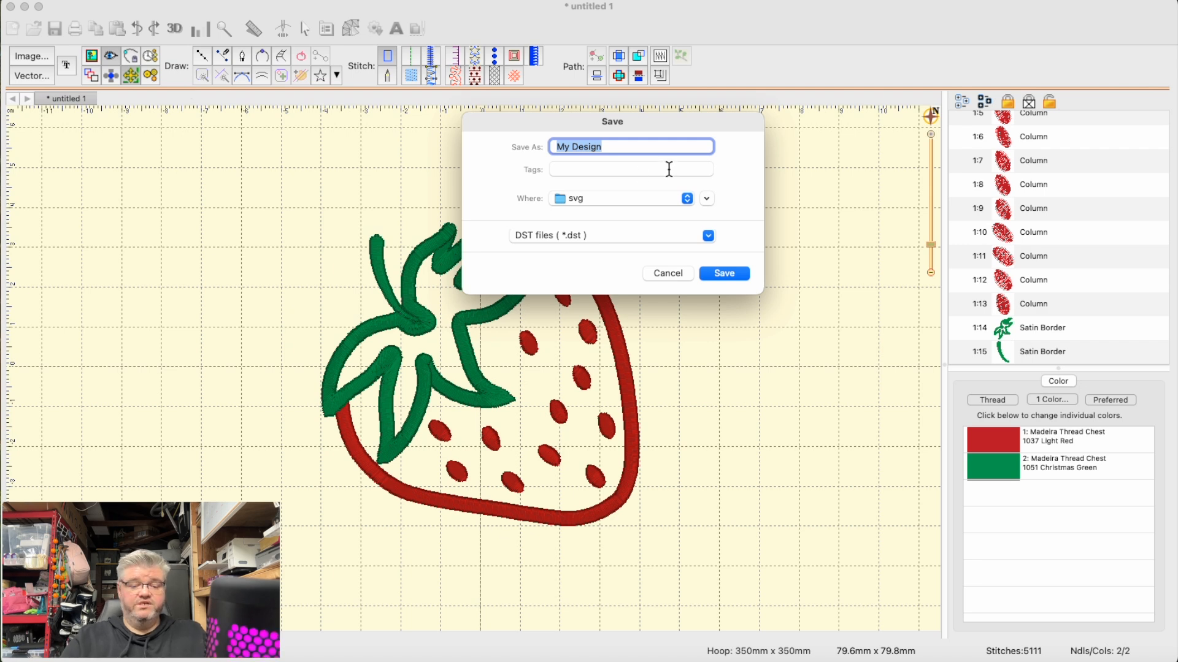
pyautogui.write('Strawbe')
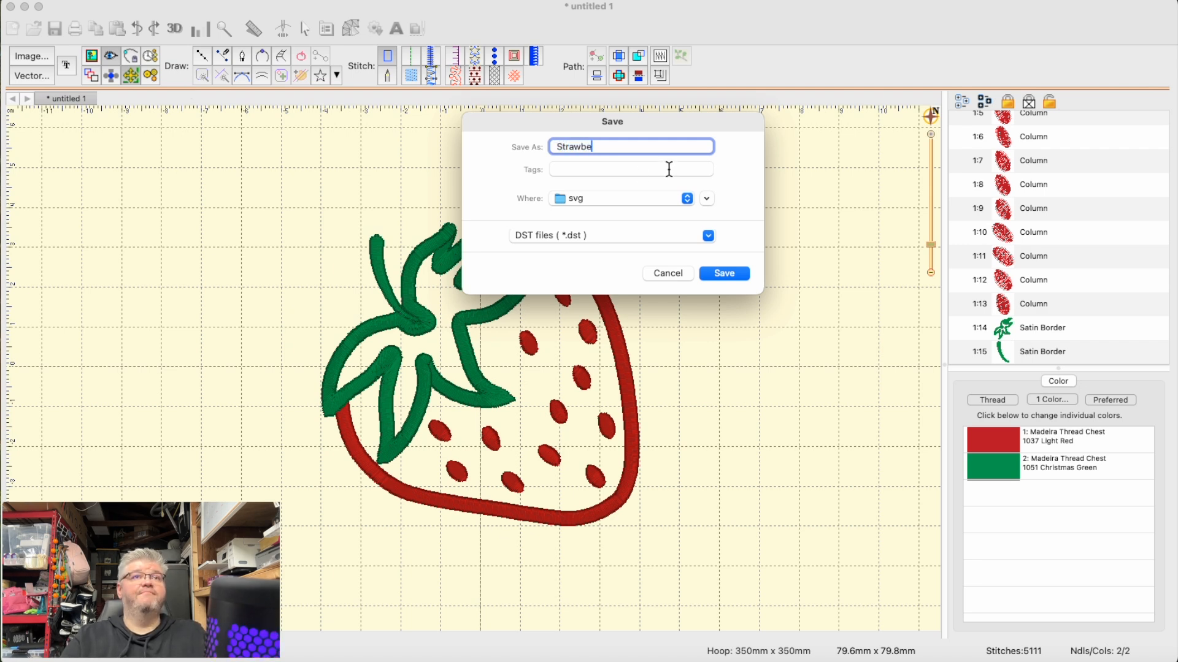
pyautogui.write('rry')
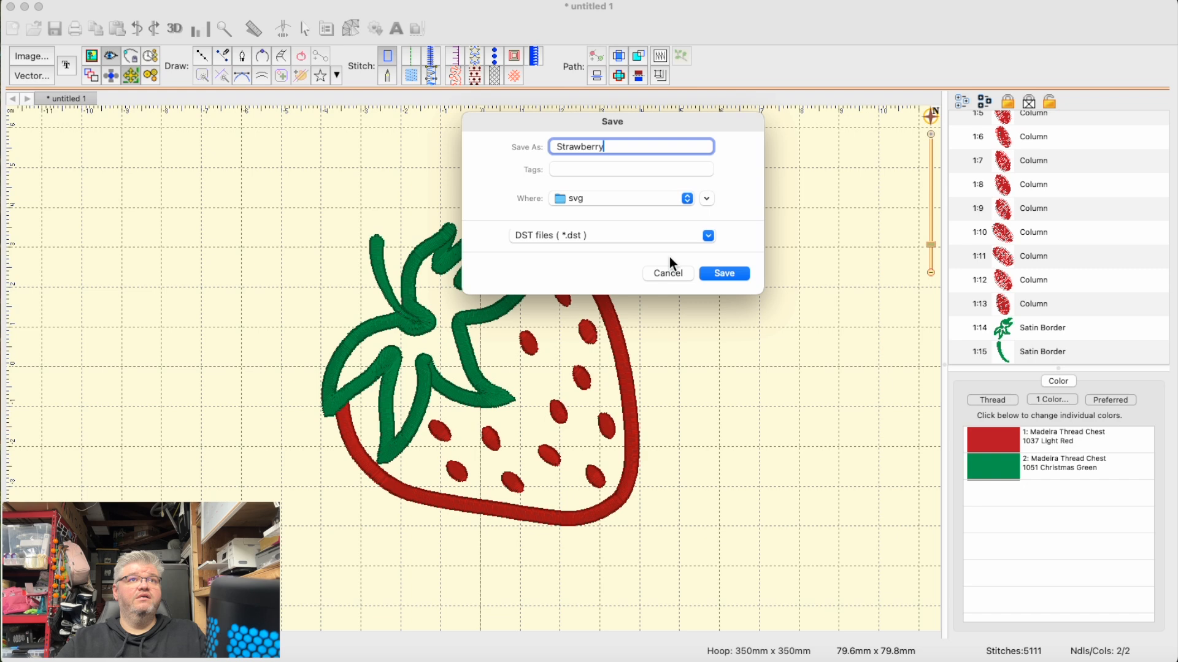
pyautogui.click(627, 237)
pyautogui.click(627, 237)
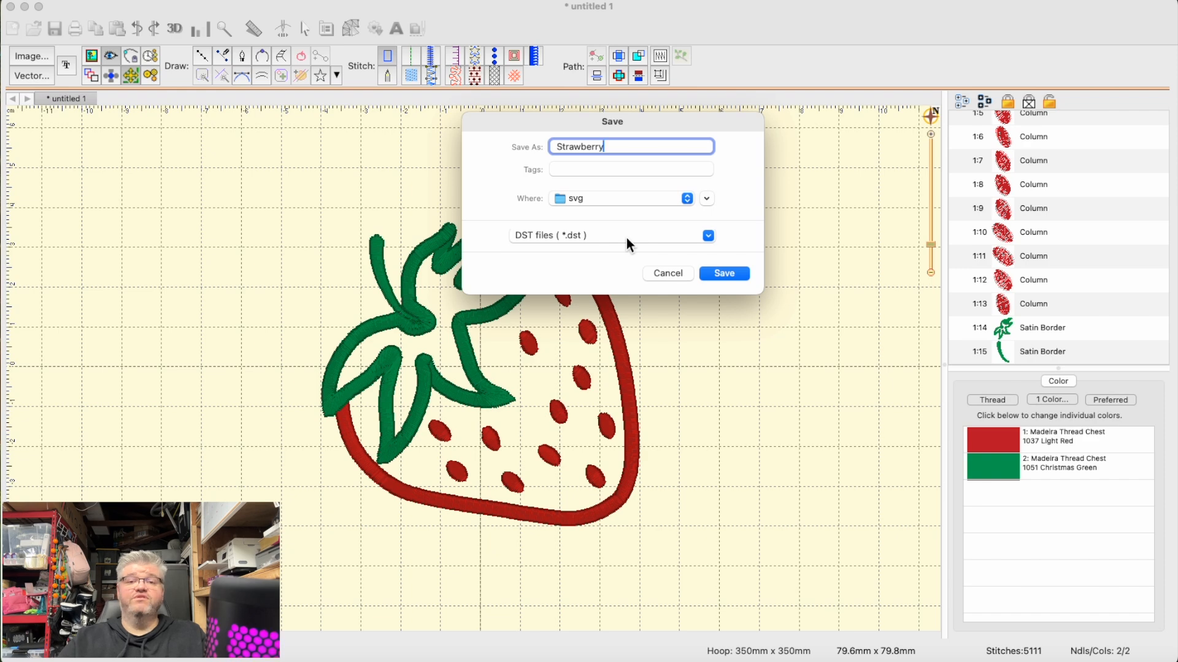
pyautogui.click(626, 239)
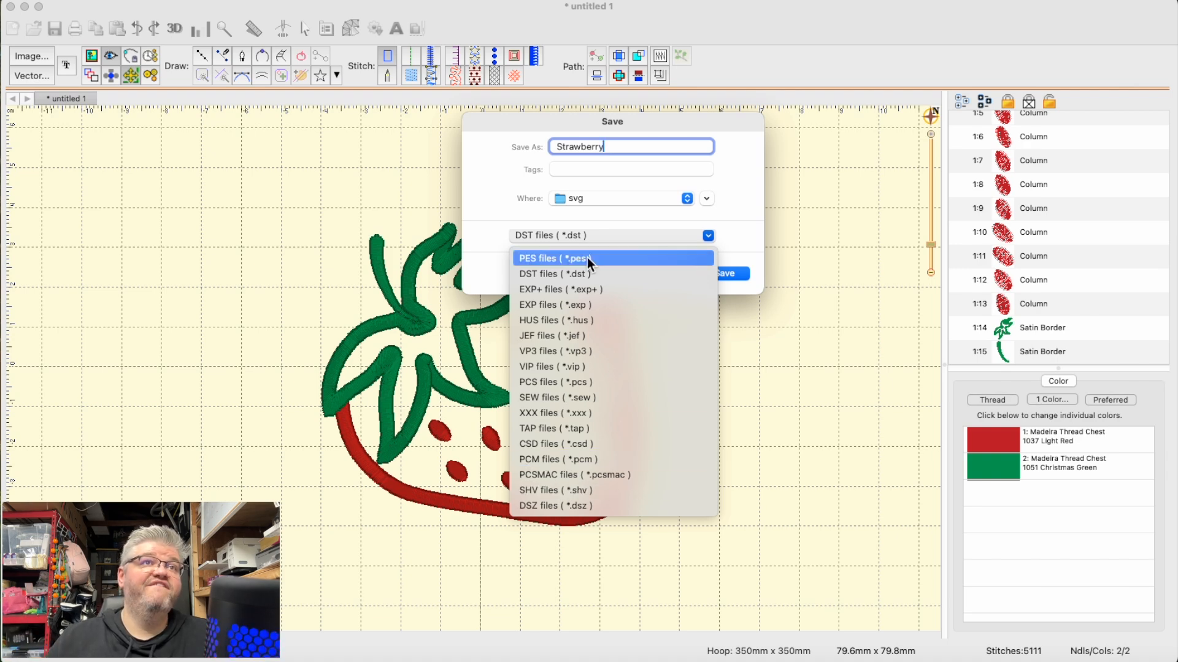
pyautogui.click(583, 275)
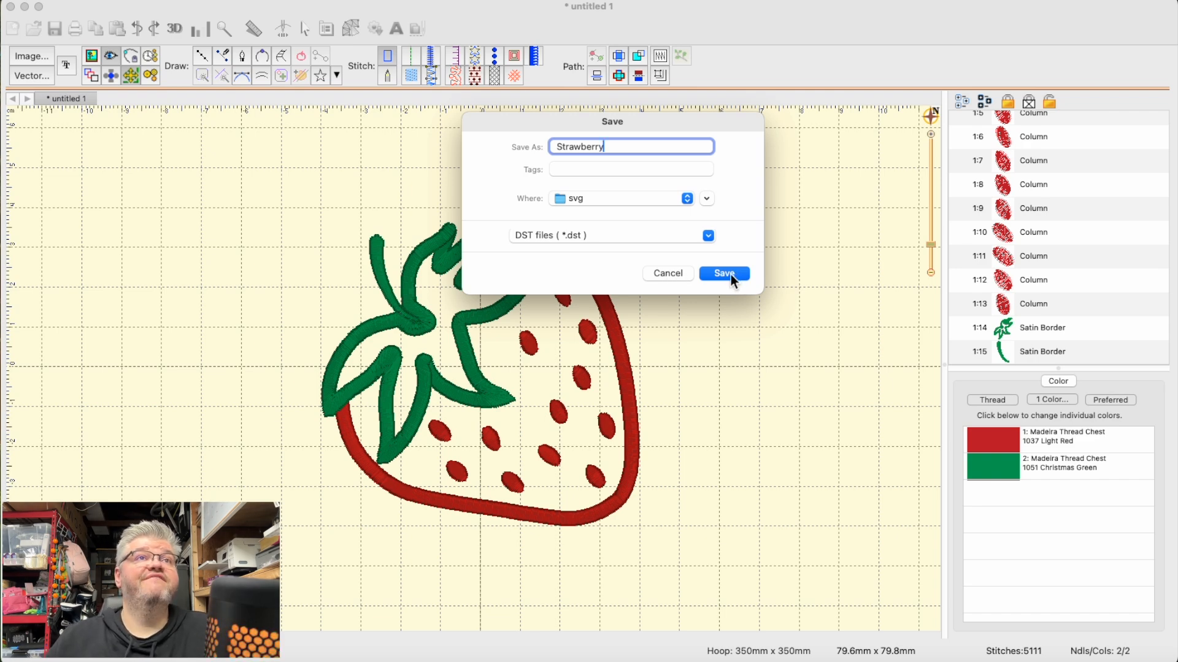
pyautogui.click(662, 204)
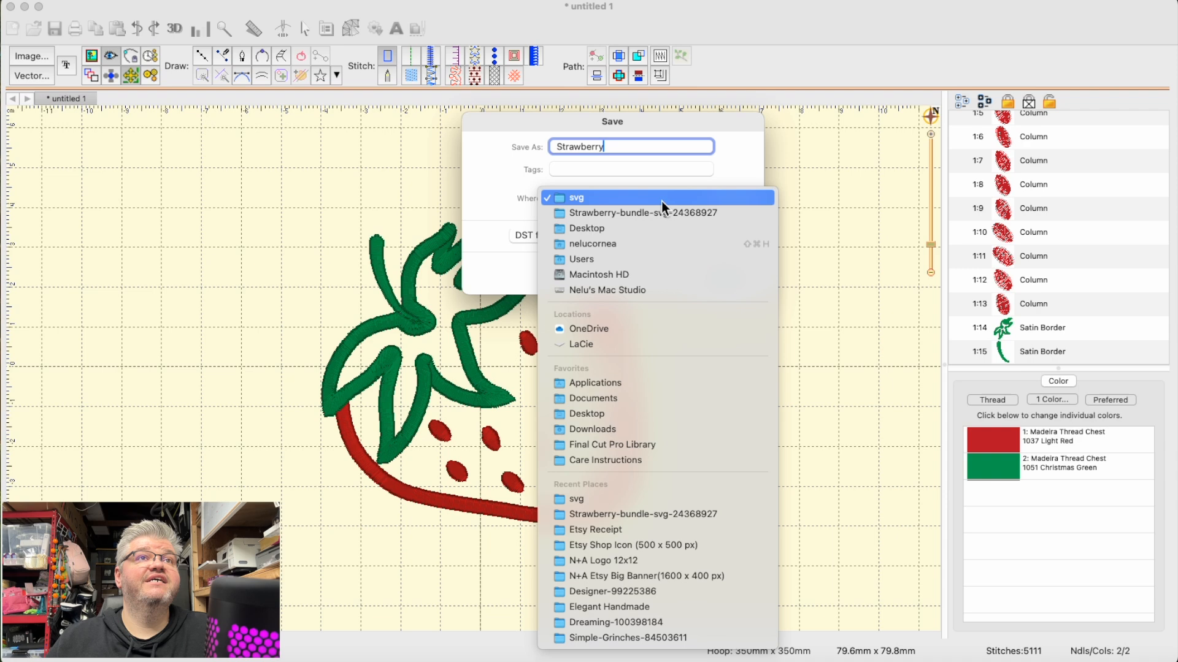
pyautogui.click(626, 228)
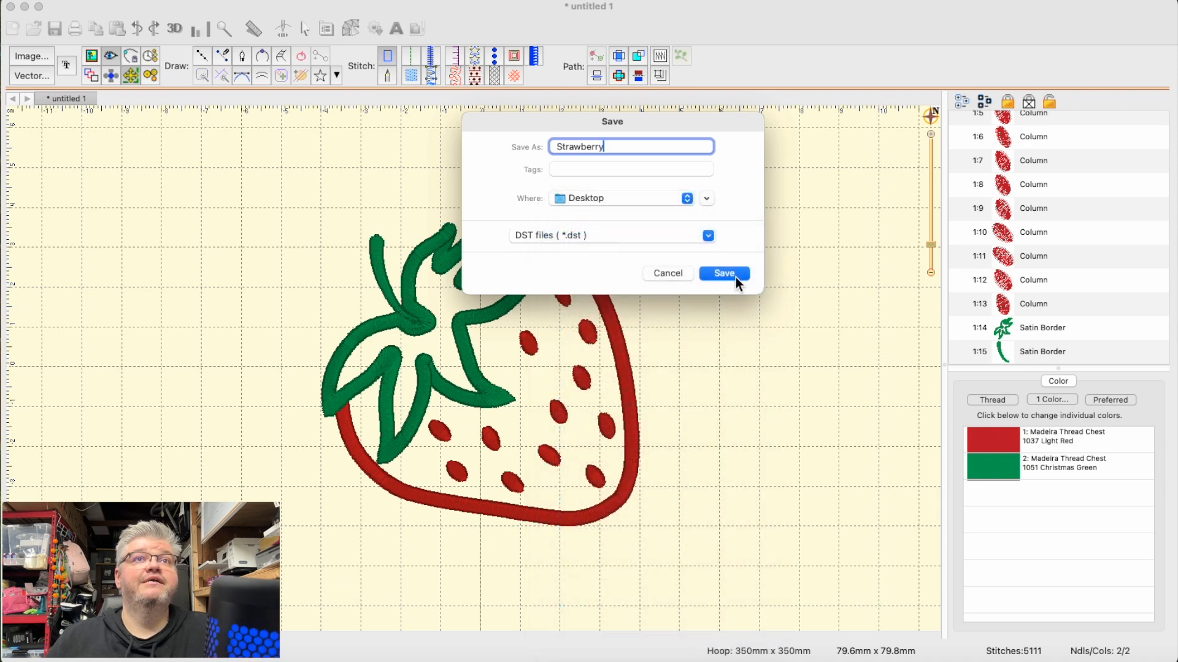
pyautogui.click(734, 277)
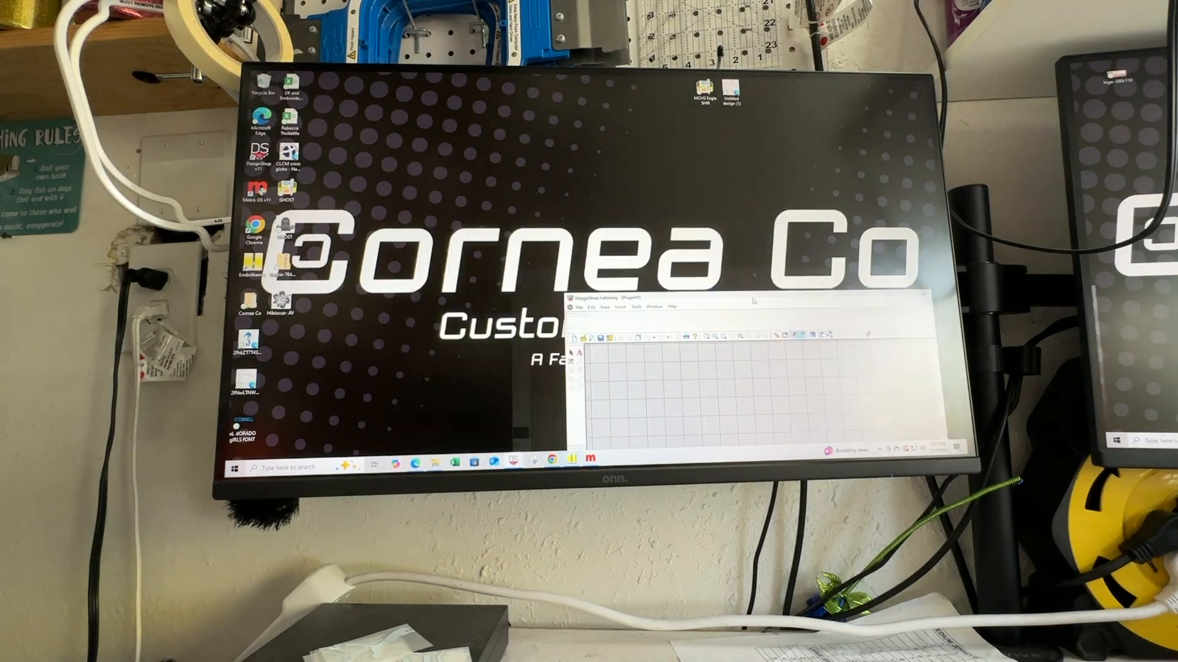
# - Switch to DesignShop Lettering, maximize its window, and open today's Strawberry design from the Downloads folder
pyautogui.moveTo(754, 300); pyautogui.dragTo(608, 161)
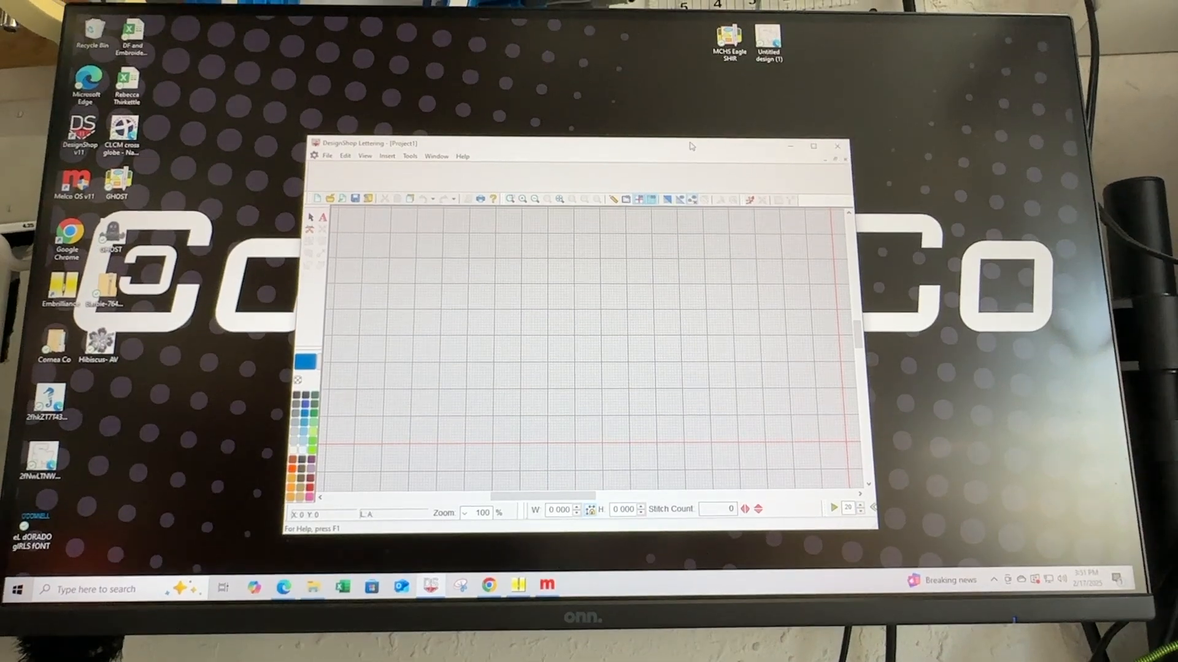
pyautogui.click(813, 153)
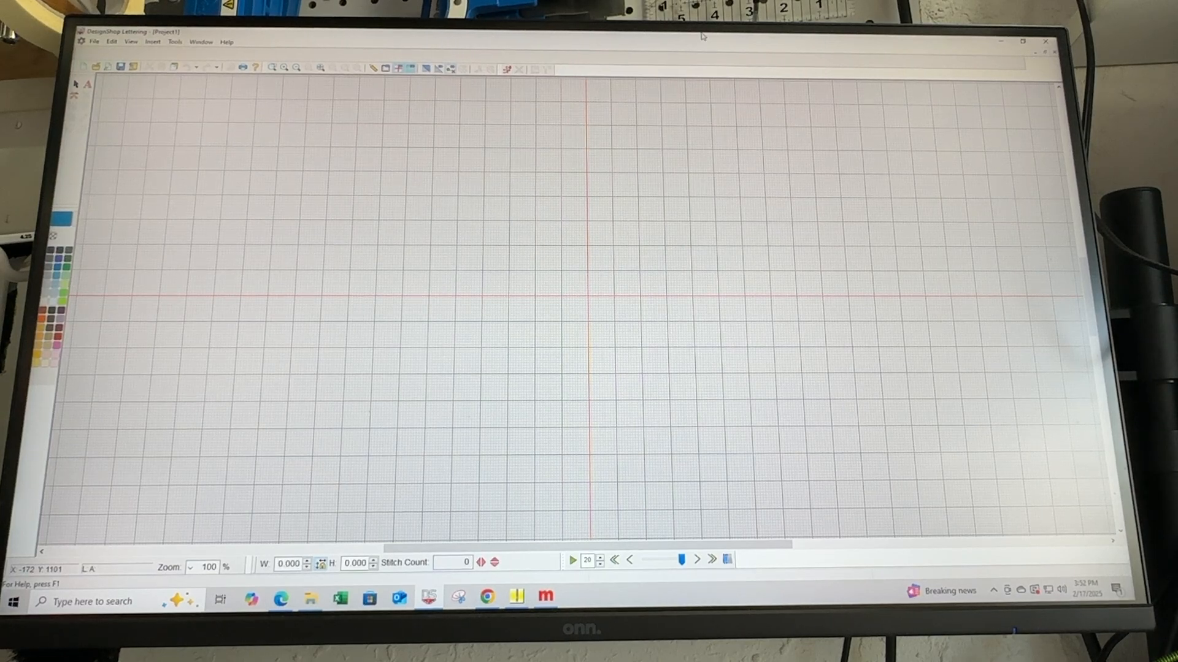
pyautogui.moveTo(702, 37); pyautogui.dragTo(625, 30)
pyautogui.click(94, 42)
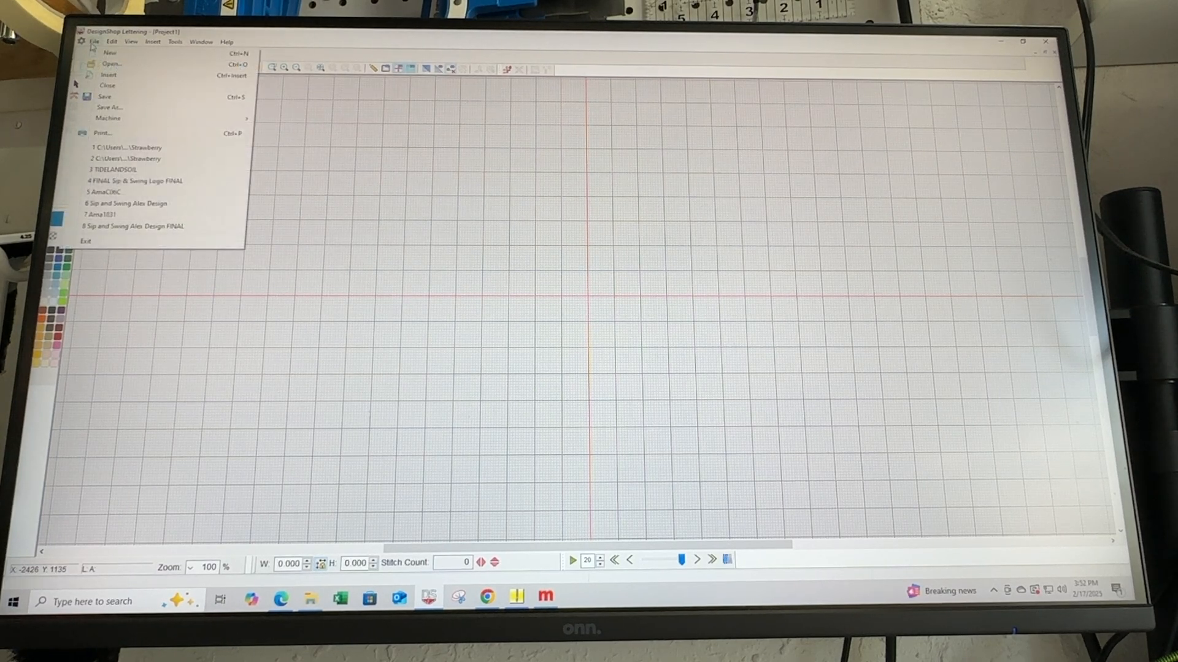
pyautogui.click(117, 65)
pyautogui.click(454, 231)
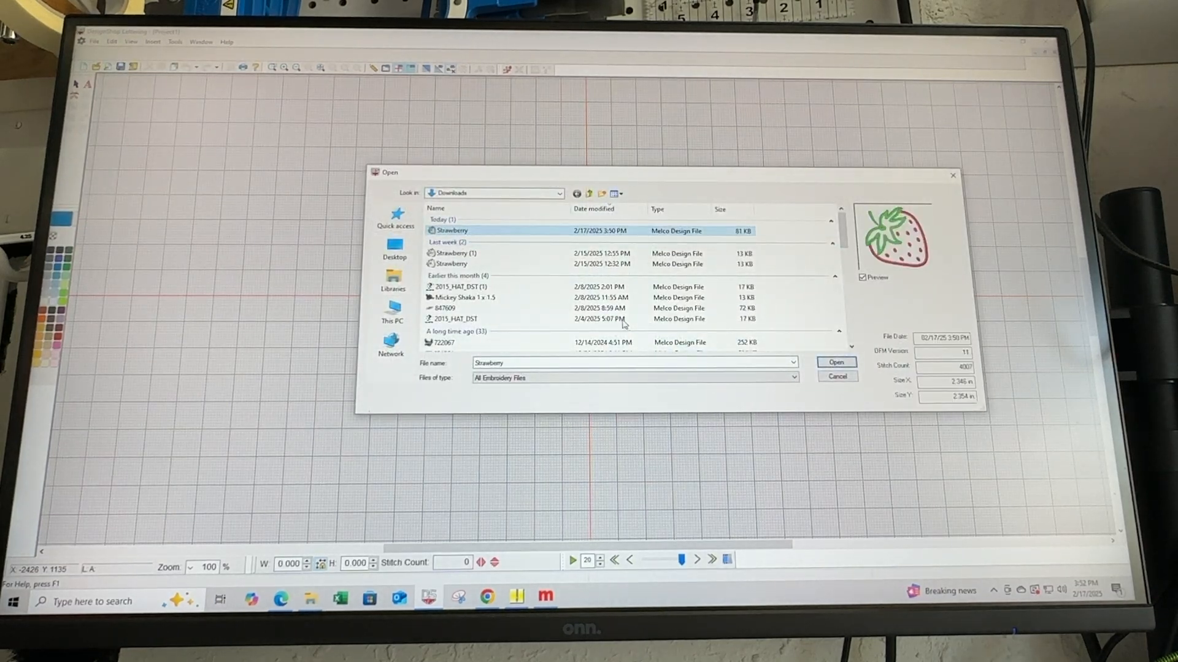
pyautogui.click(838, 363)
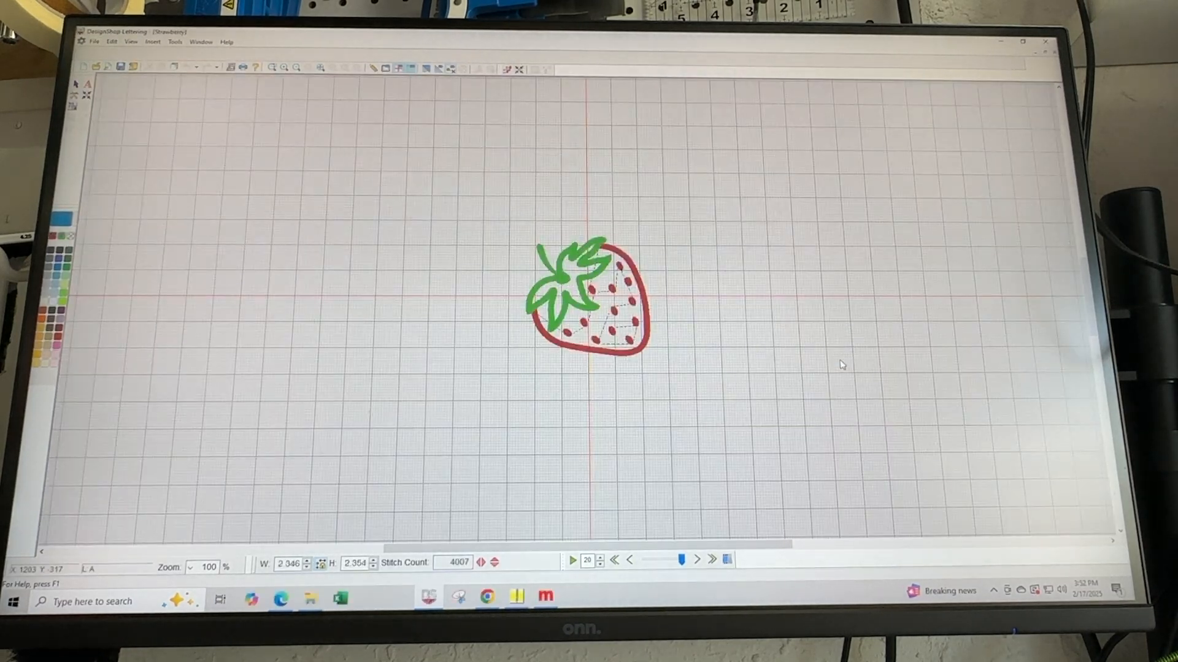
# - Inspect the tie-in, tie-off, auto trim and auto tie properties of the green leaves and stem
pyautogui.moveTo(470, 207); pyautogui.dragTo(758, 423)
pyautogui.click(783, 342)
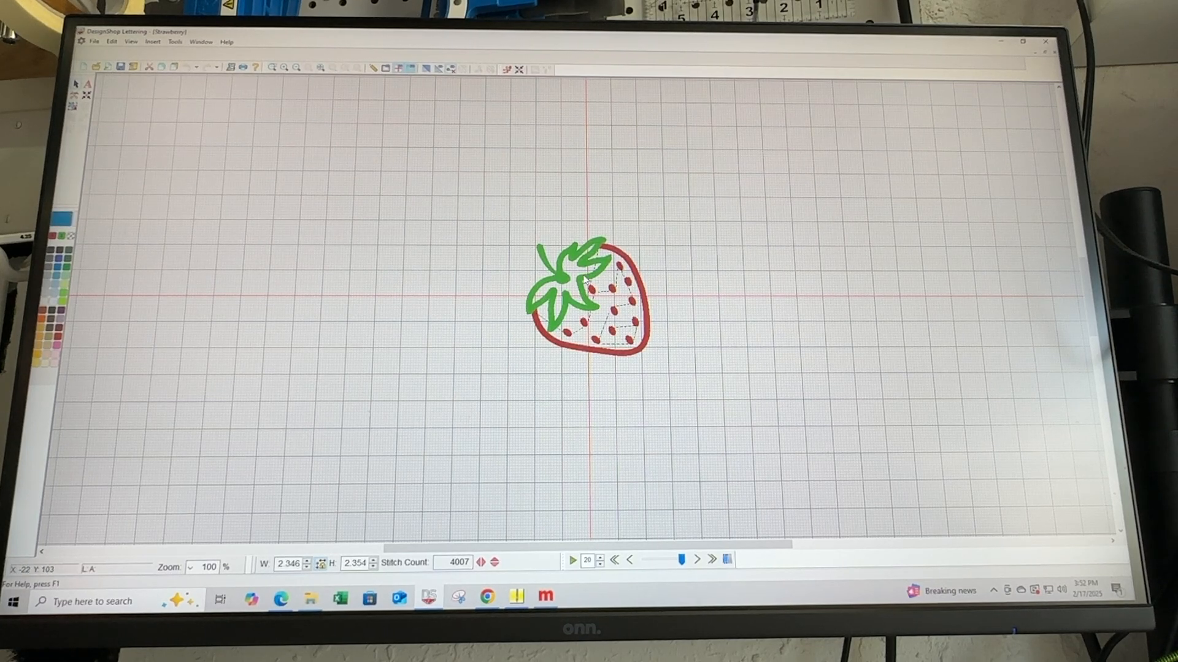
pyautogui.doubleClick(584, 281)
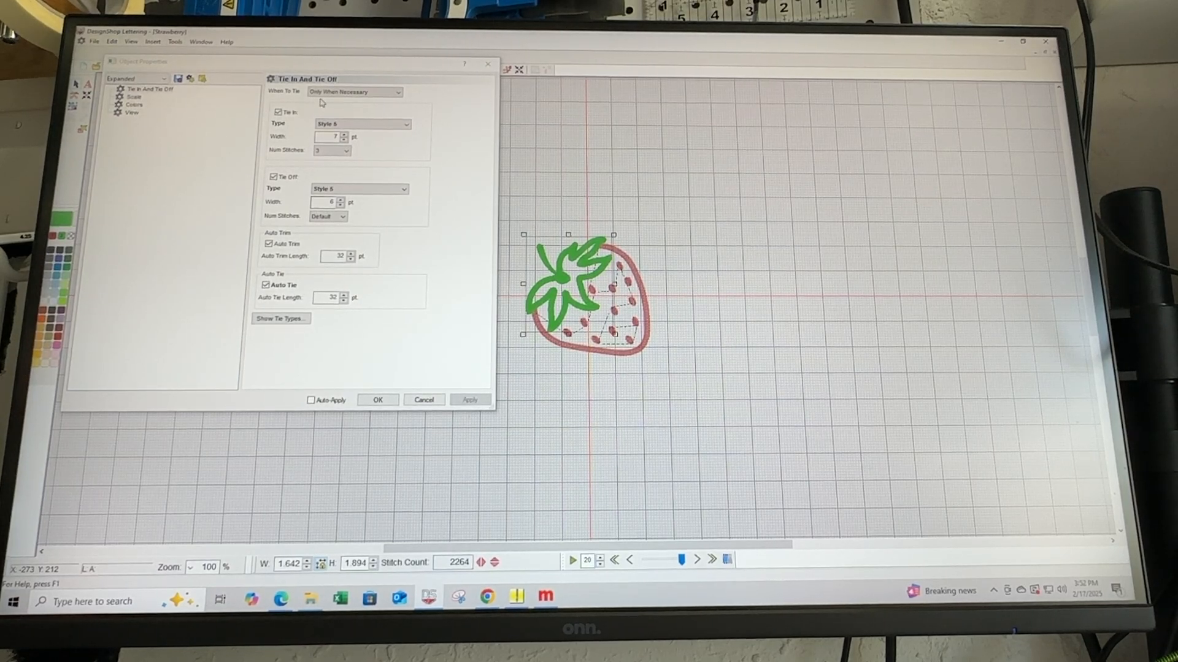
pyautogui.click(793, 267)
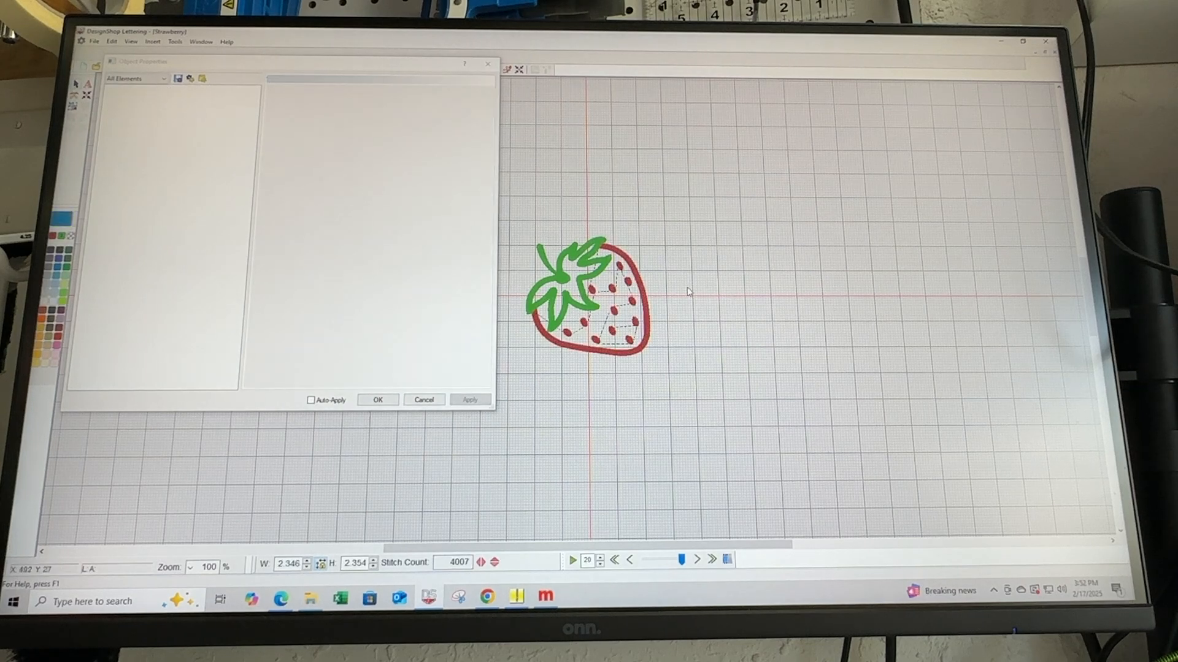
# - Enable tie in, tie off, auto trim and auto tie for the red border and seeds
pyautogui.moveTo(524, 241); pyautogui.dragTo(730, 399)
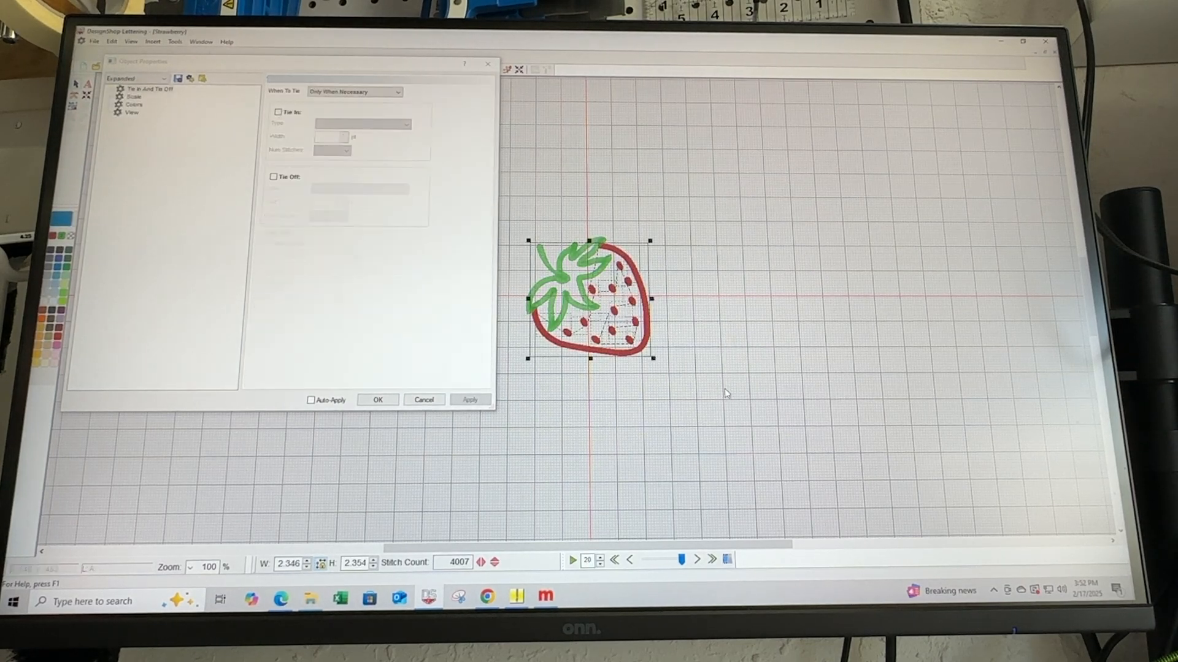
pyautogui.click(279, 113)
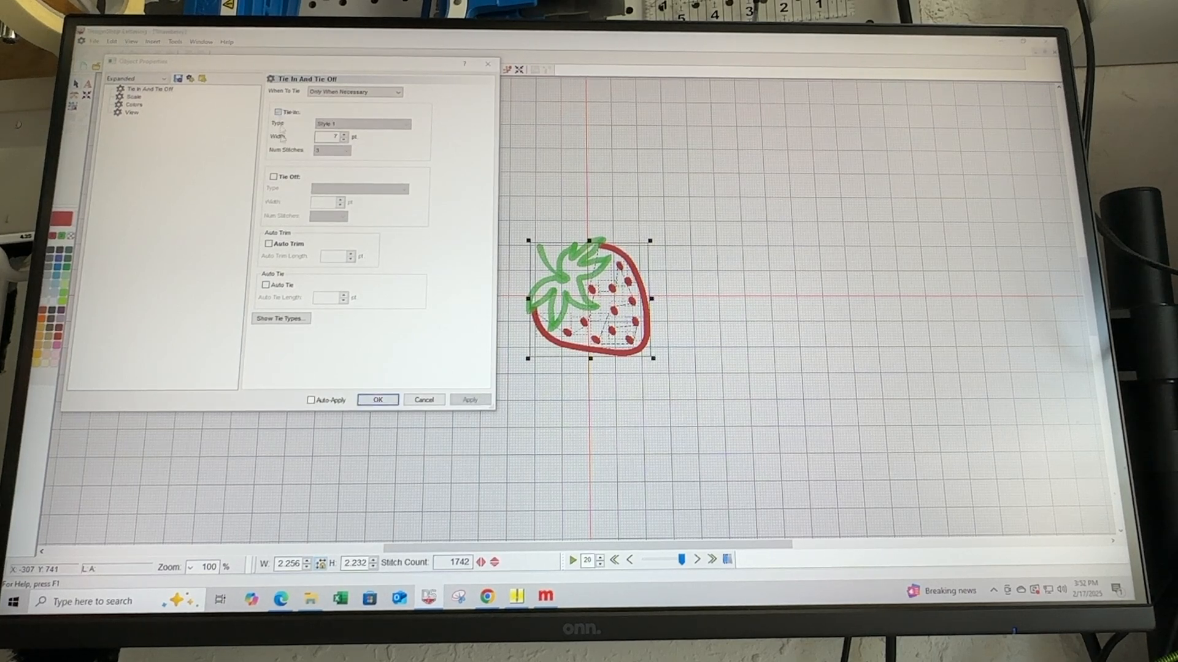
pyautogui.click(274, 177)
pyautogui.click(269, 244)
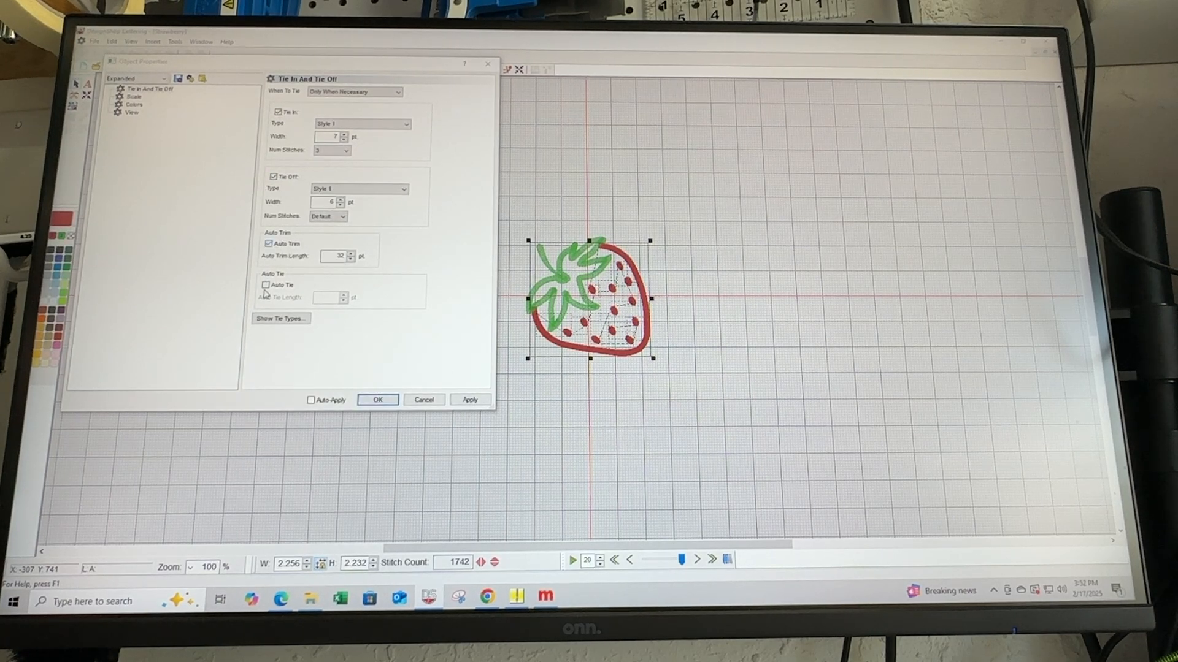
pyautogui.click(266, 285)
pyautogui.click(455, 402)
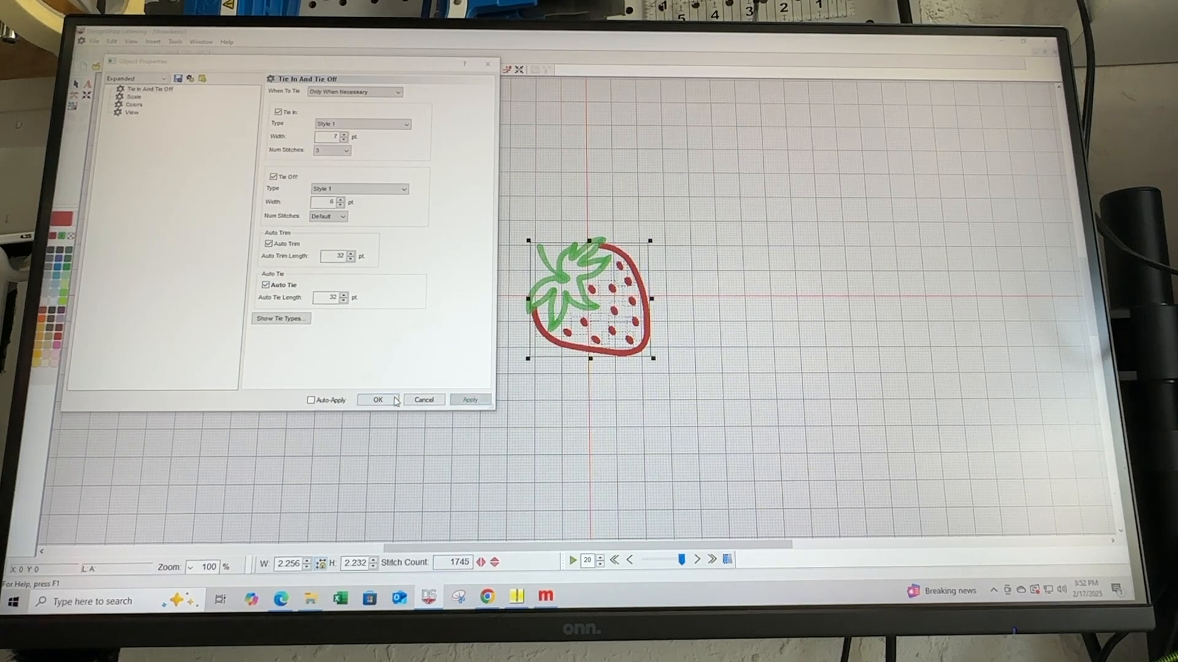
pyautogui.click(378, 400)
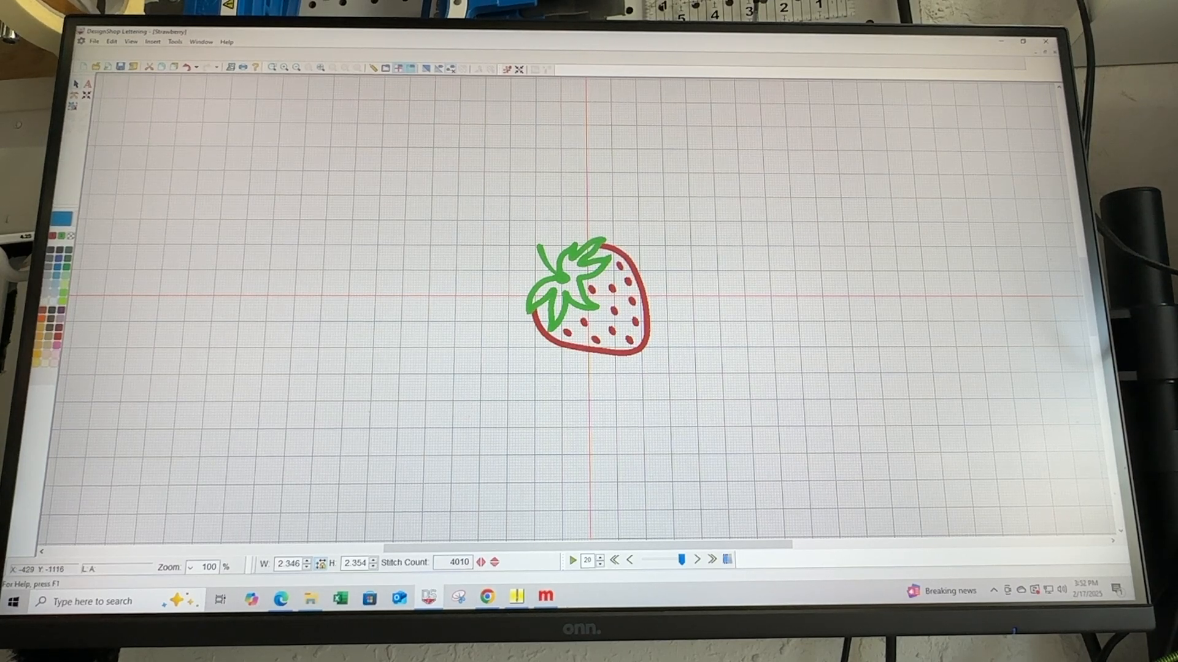
# - Switch to Melco OS and review the available hoops for the strawberry, leaving without selecting another one
pyautogui.click(546, 598)
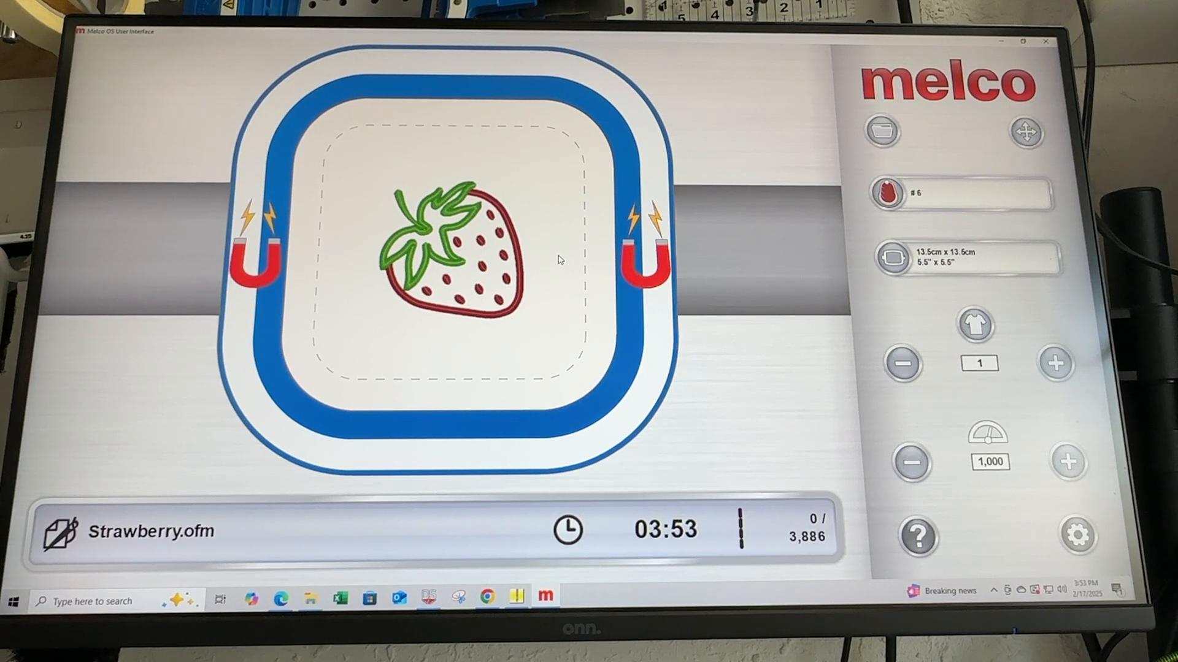
pyautogui.click(988, 268)
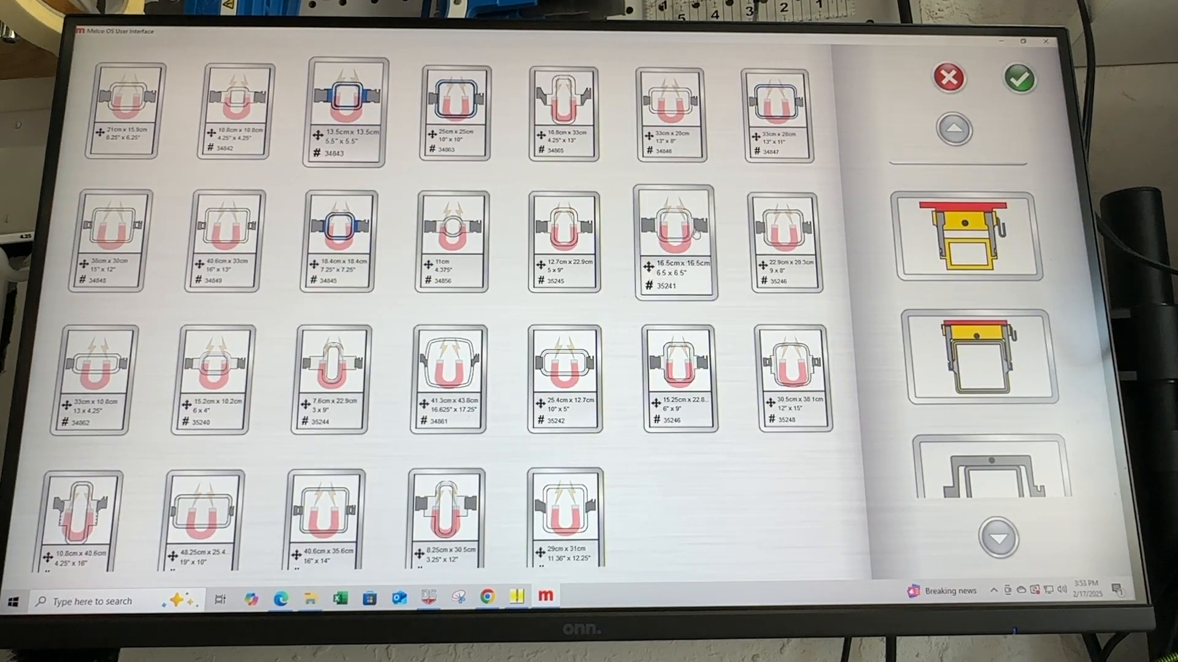
pyautogui.click(964, 91)
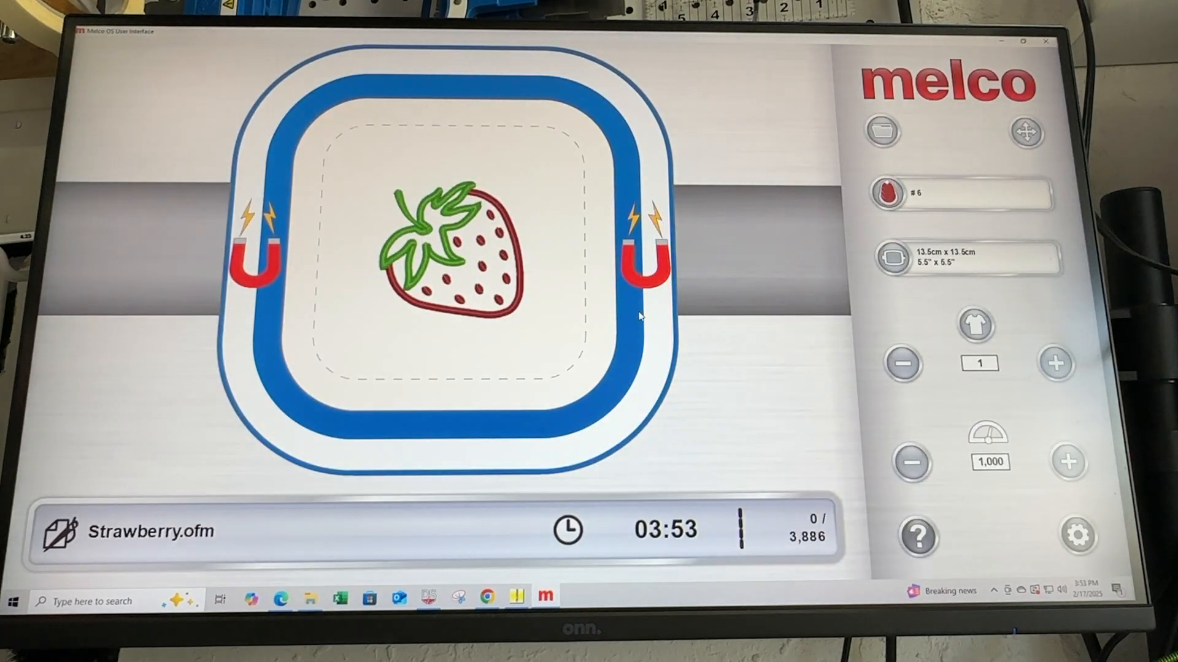